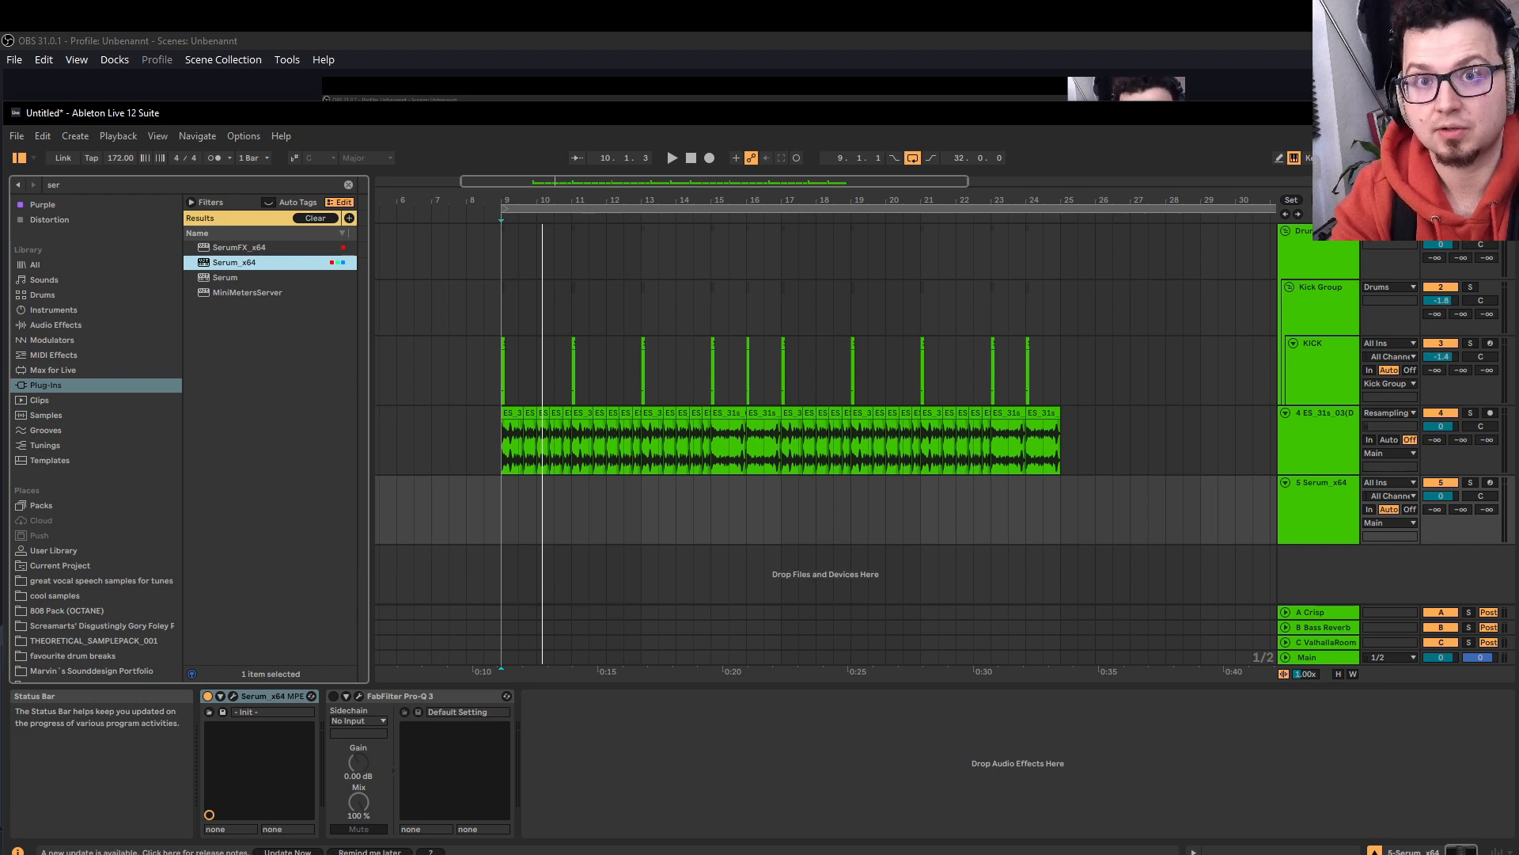
Delete the FabFilter Pro-Q 3 and existing Serum devices from track 5 and load a new Serum_x64 instrument on it.
left_click(1309, 480)
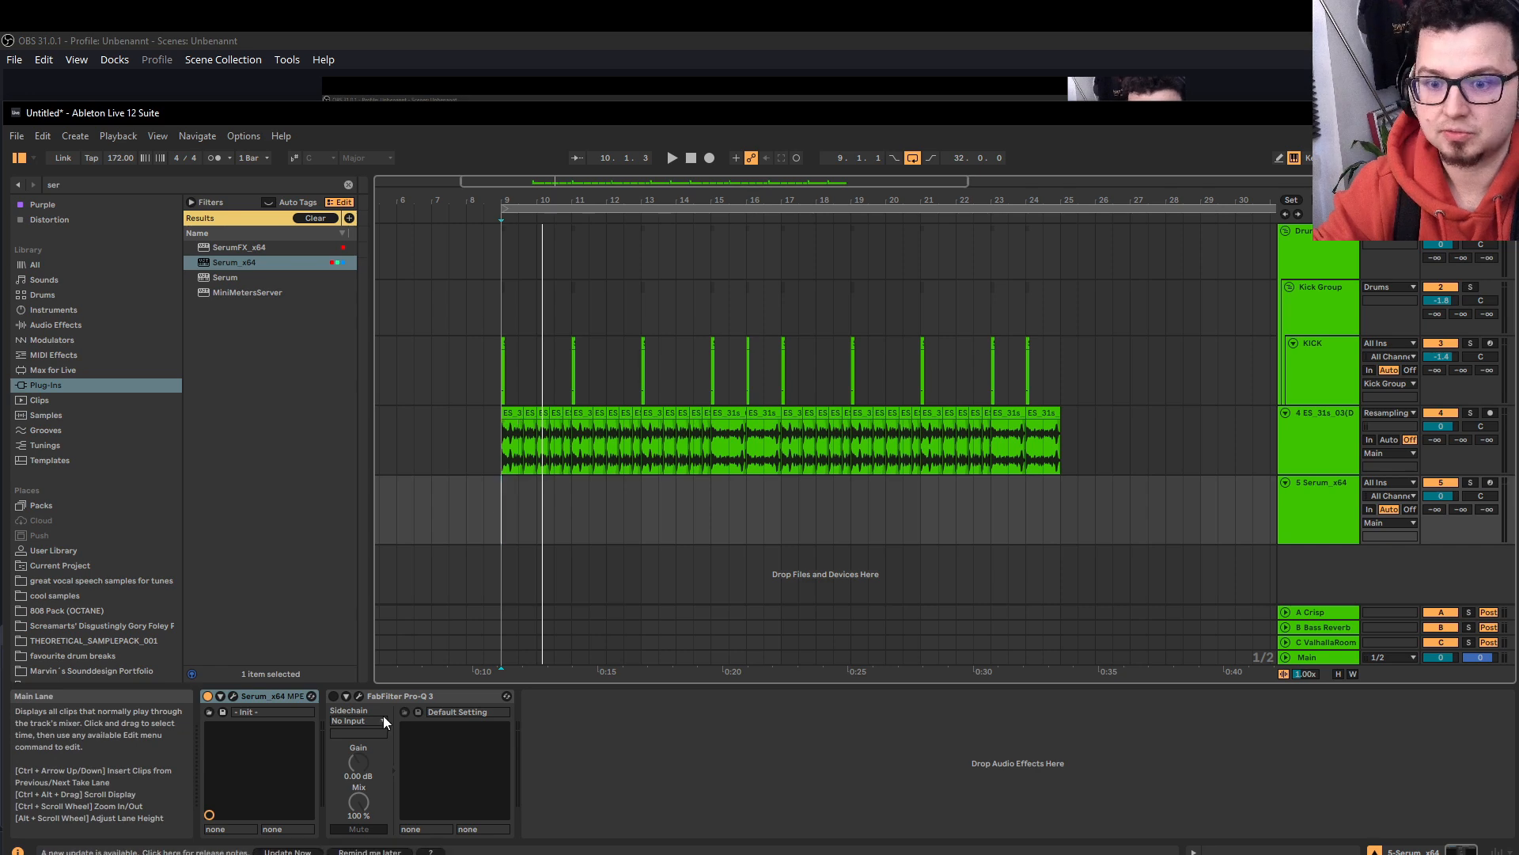
right_click(417, 696)
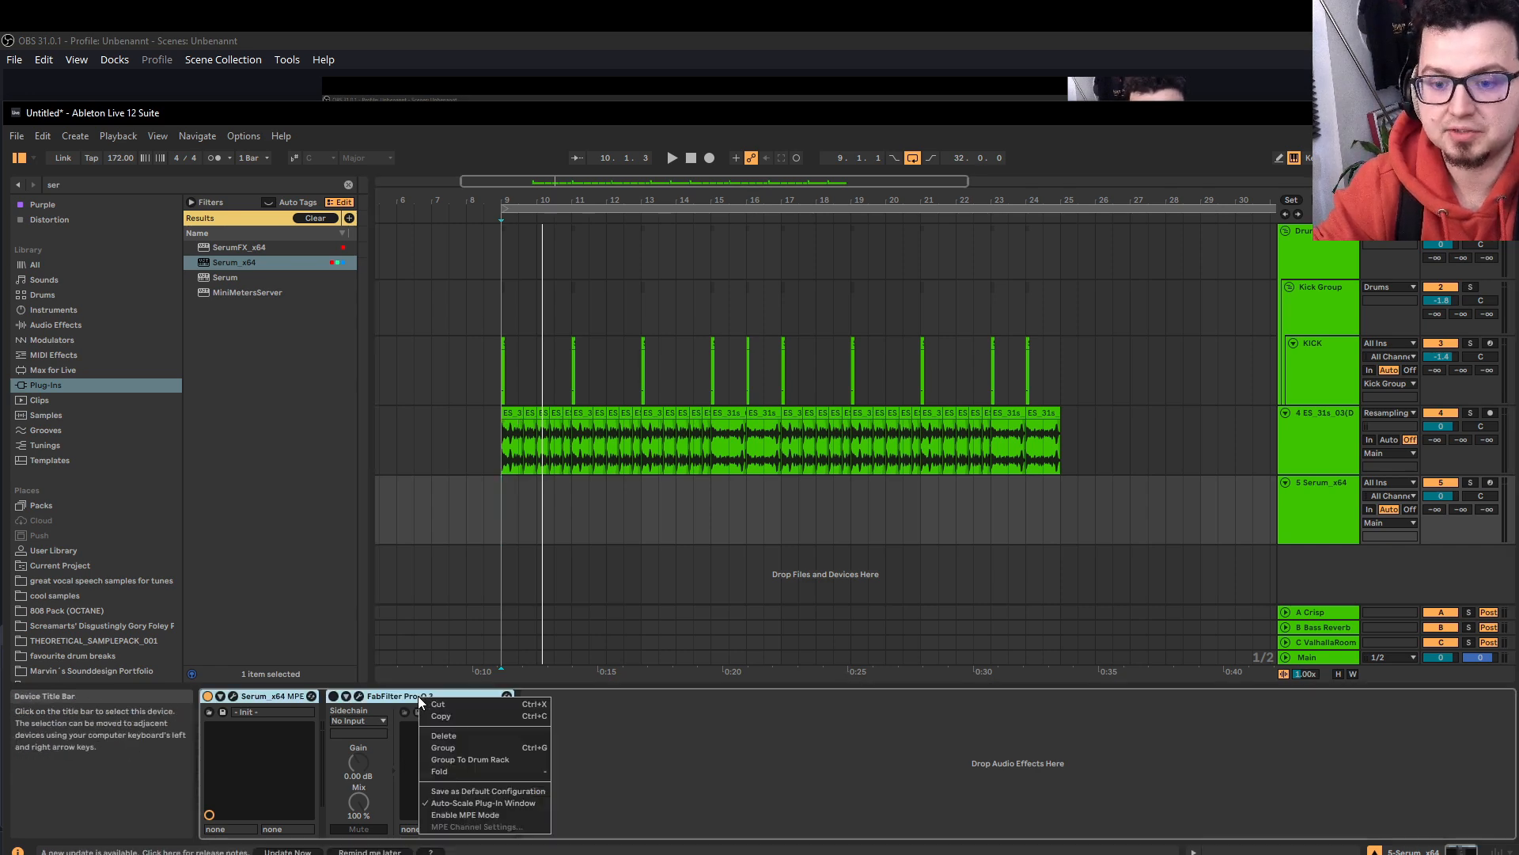
left_click(453, 736)
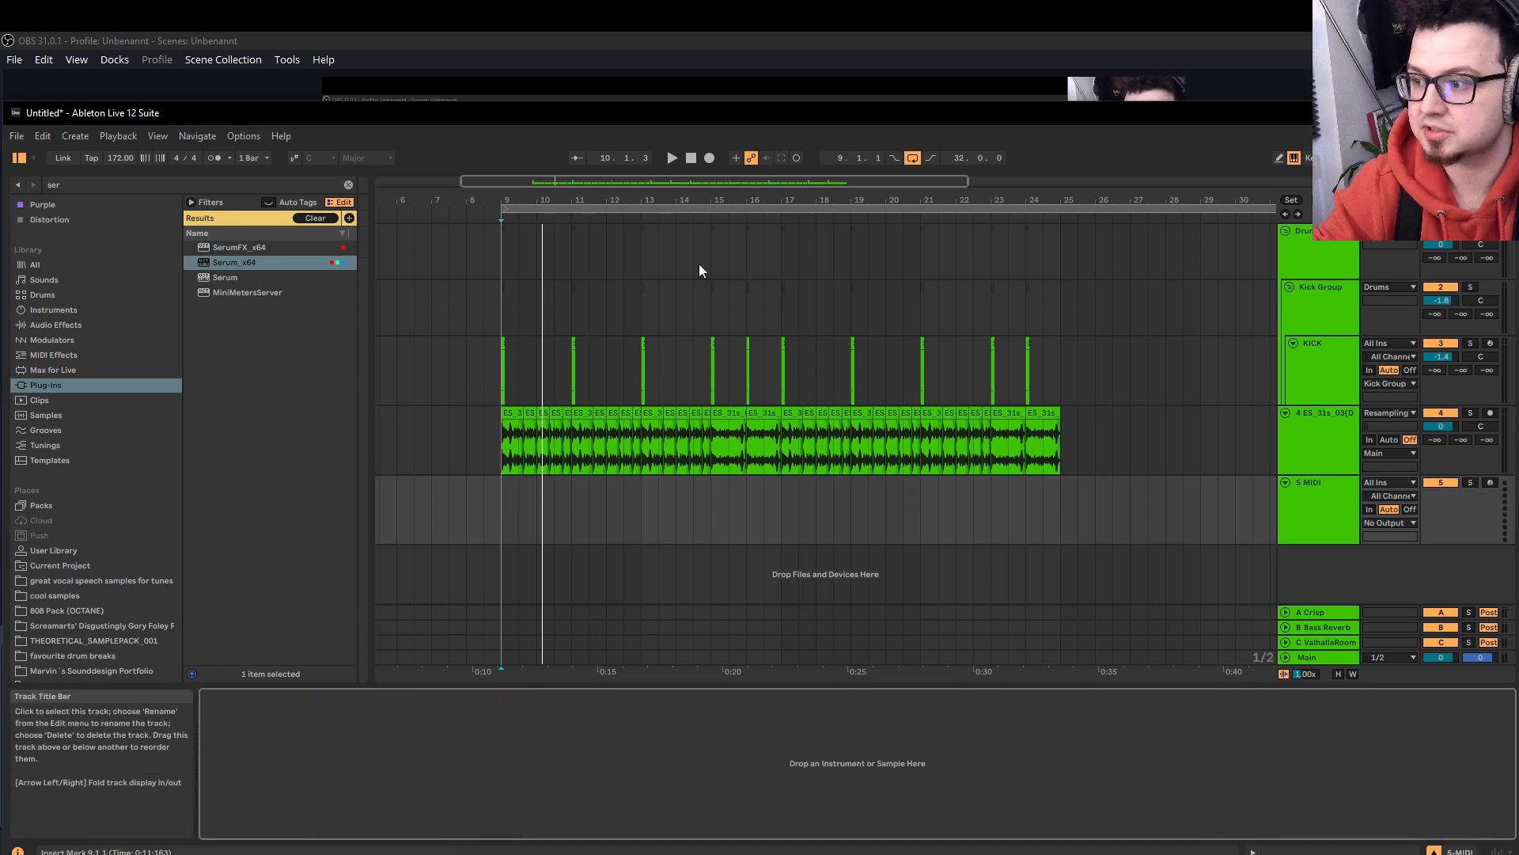
left_click(235, 264)
left_click_drag(232, 262, 1124, 530)
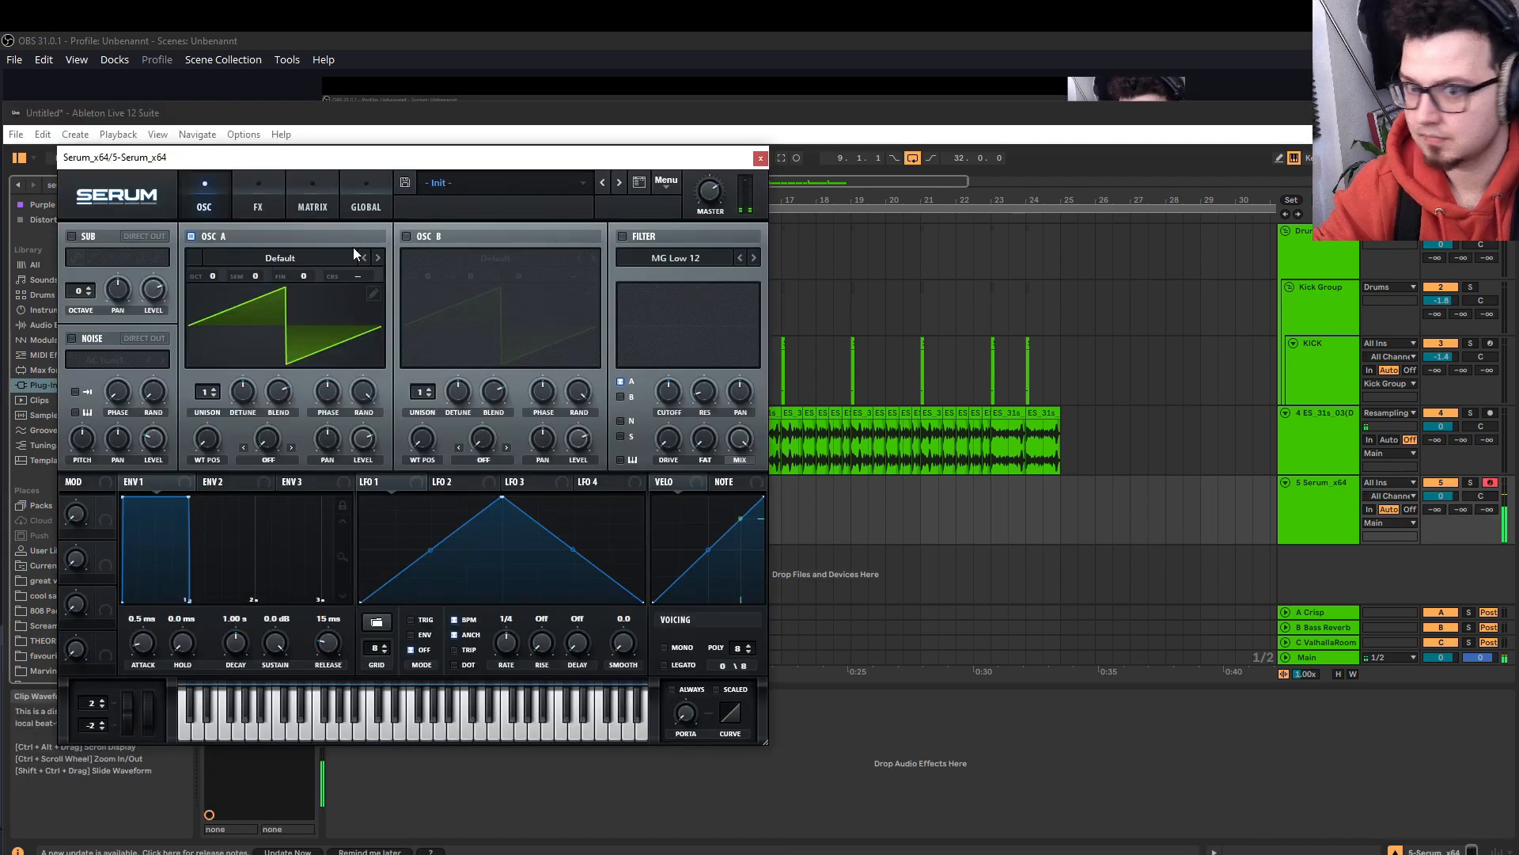
Load the Analog_BD_Sin wavetable from the Analog category into Serum's oscillator A.
left_click(265, 256)
mouse_move(287, 269)
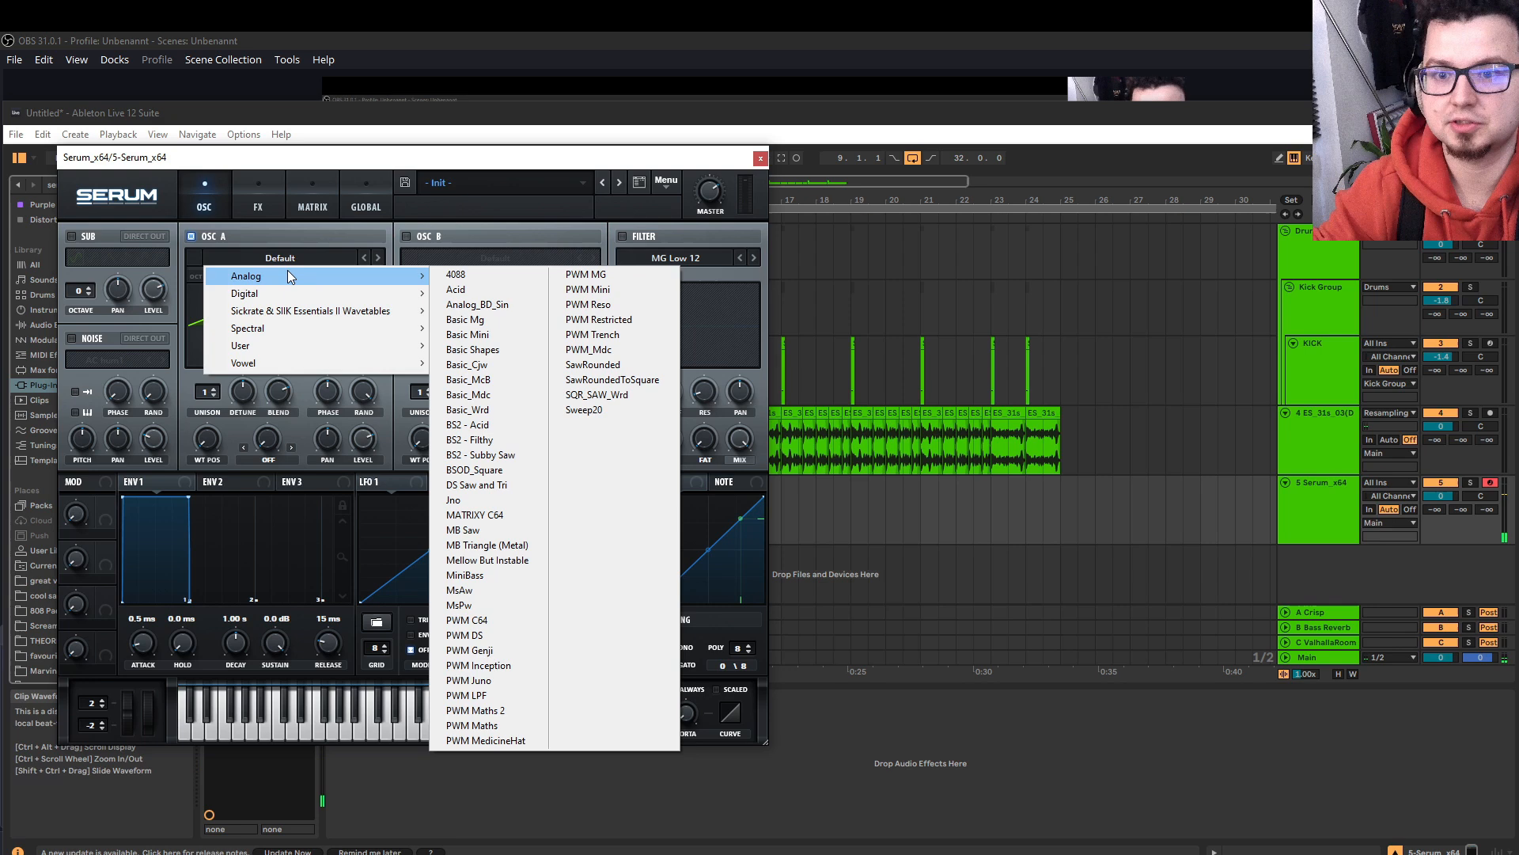
left_click(484, 305)
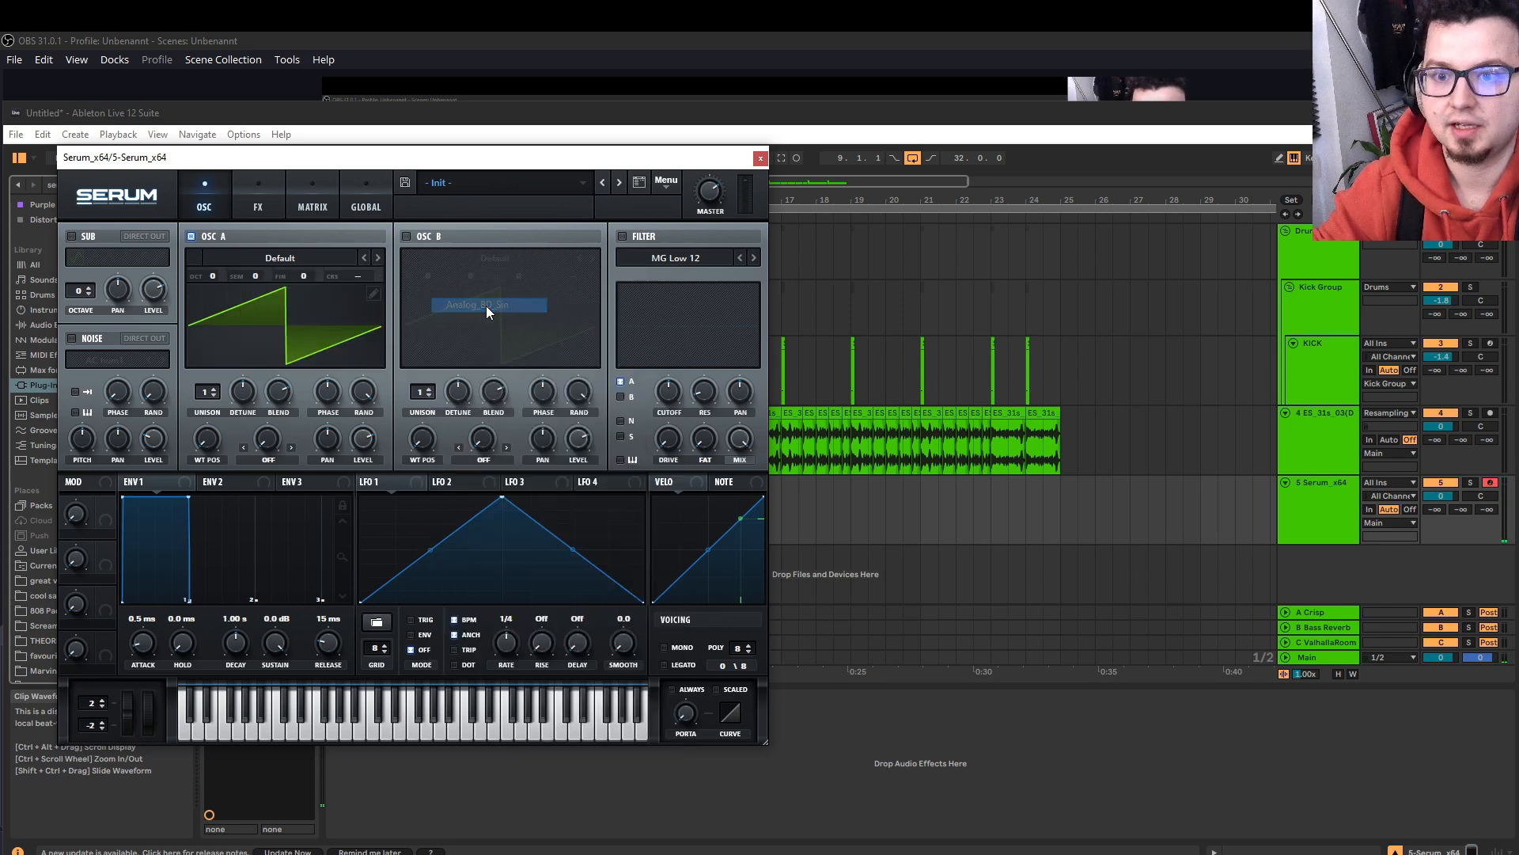
In oscillator A's wavetable editor, raise harmonic bin 3, set bin 5 to 10% and bin 4 to 4%, and close Serum.
left_click(373, 295)
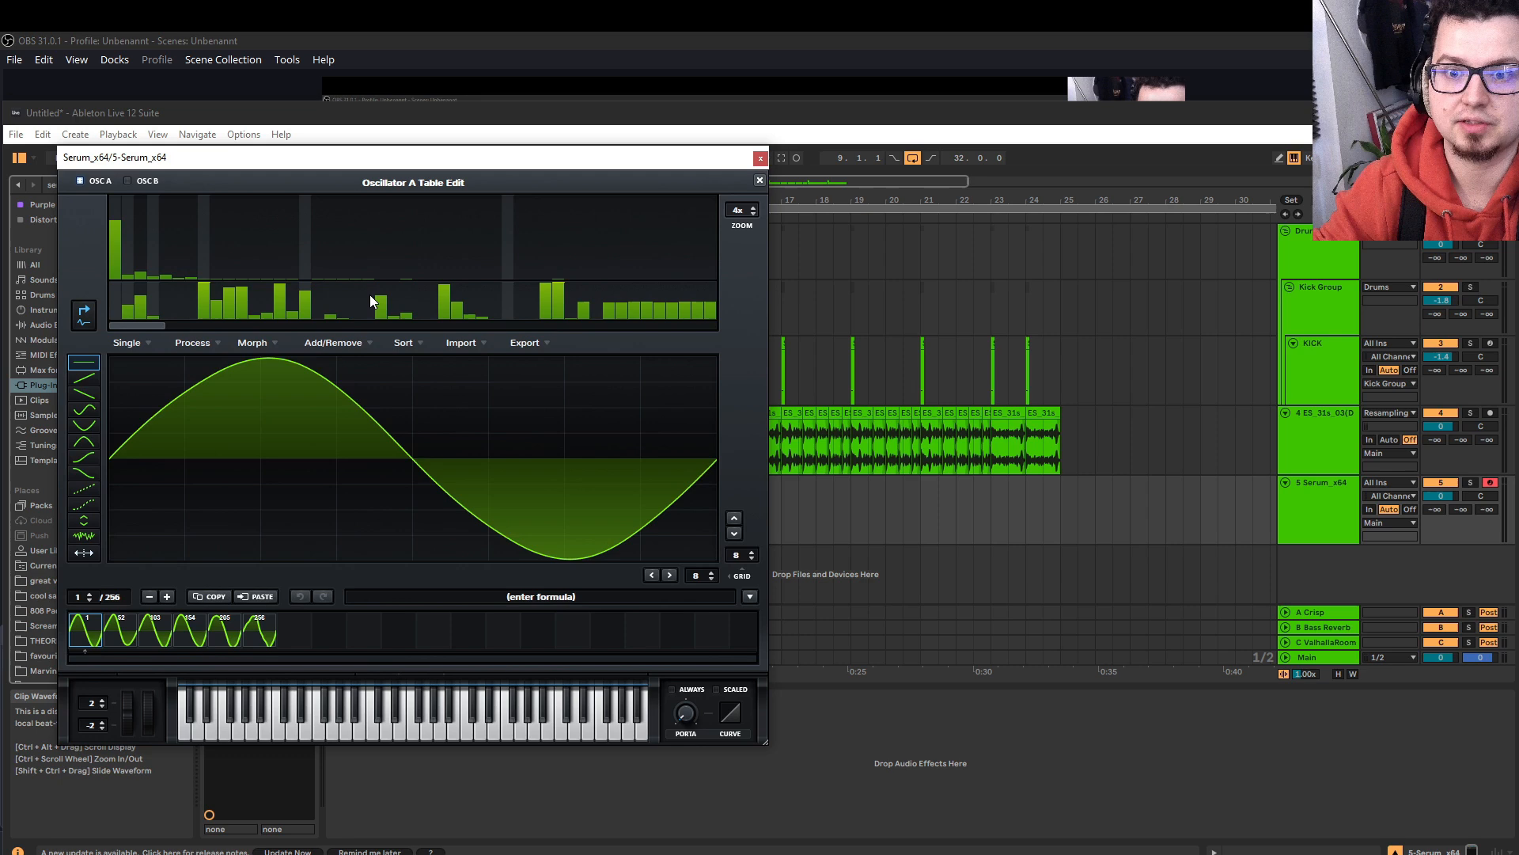
left_click(142, 264)
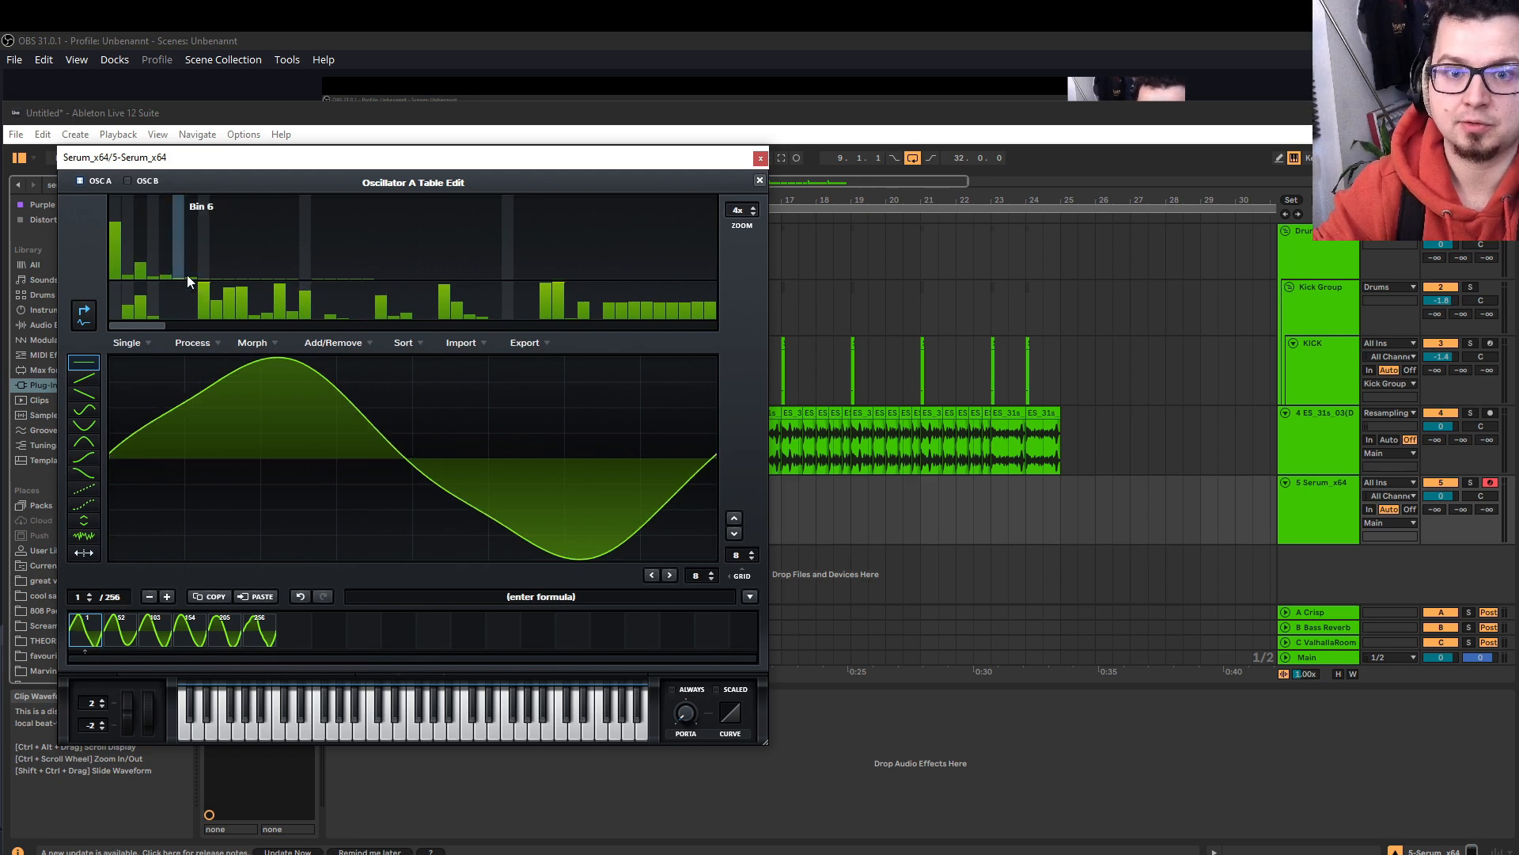
left_click(170, 271)
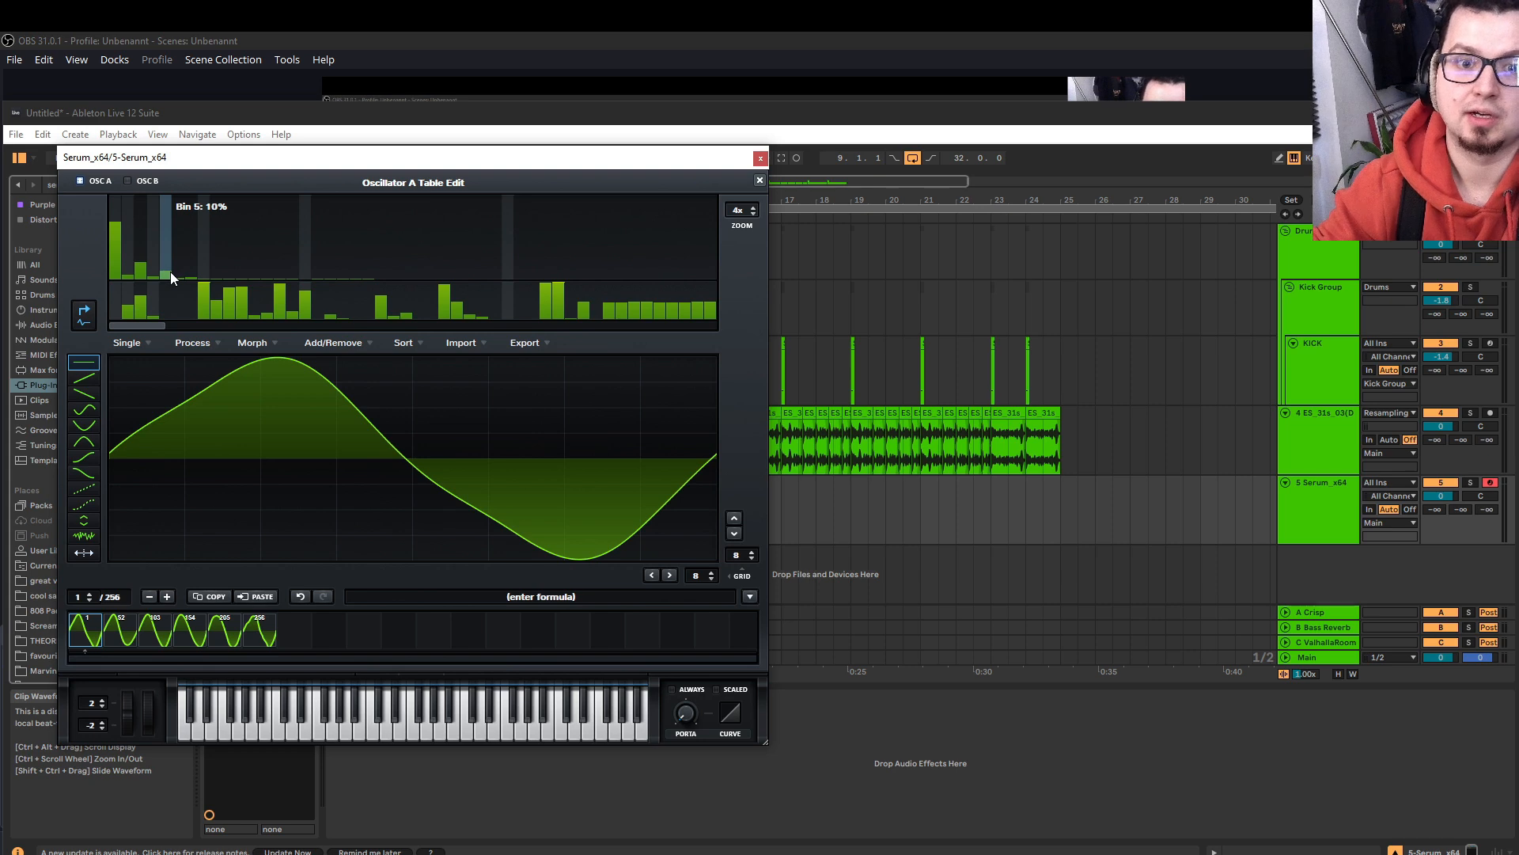
left_click(152, 278)
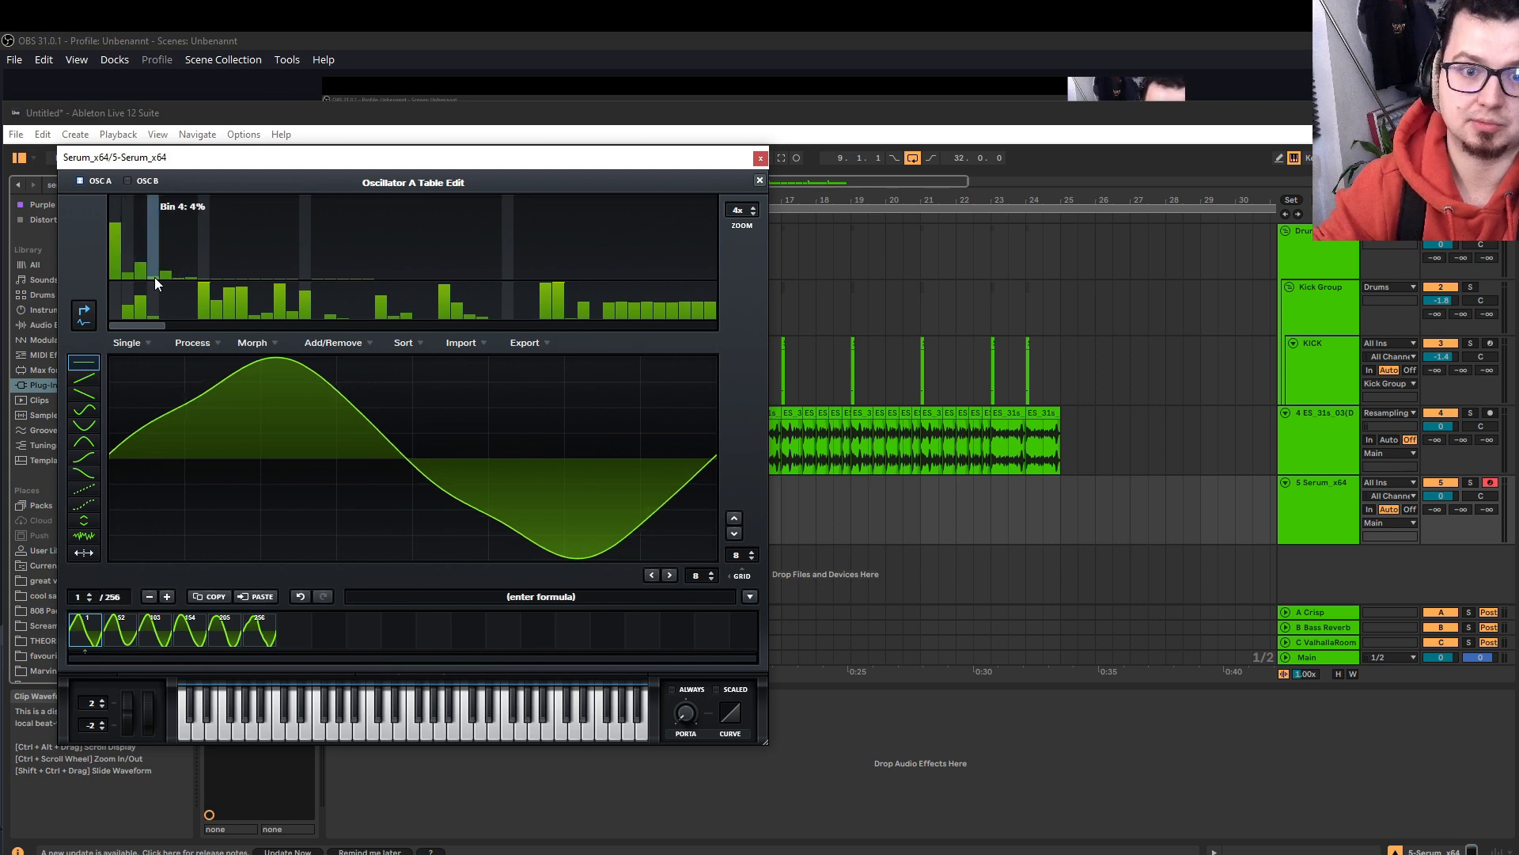
left_click(759, 181)
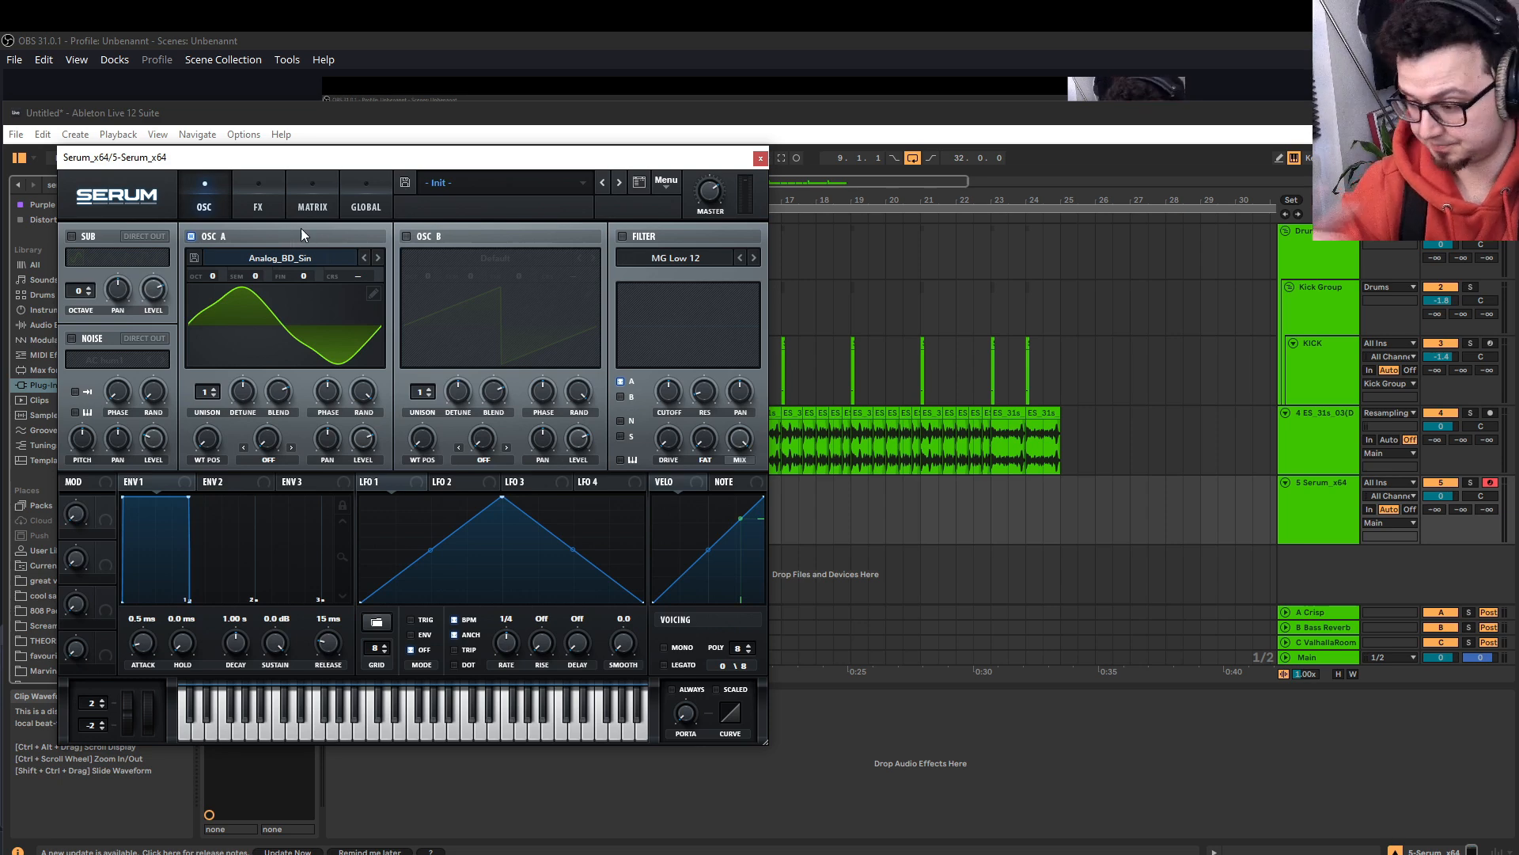
left_click(760, 159)
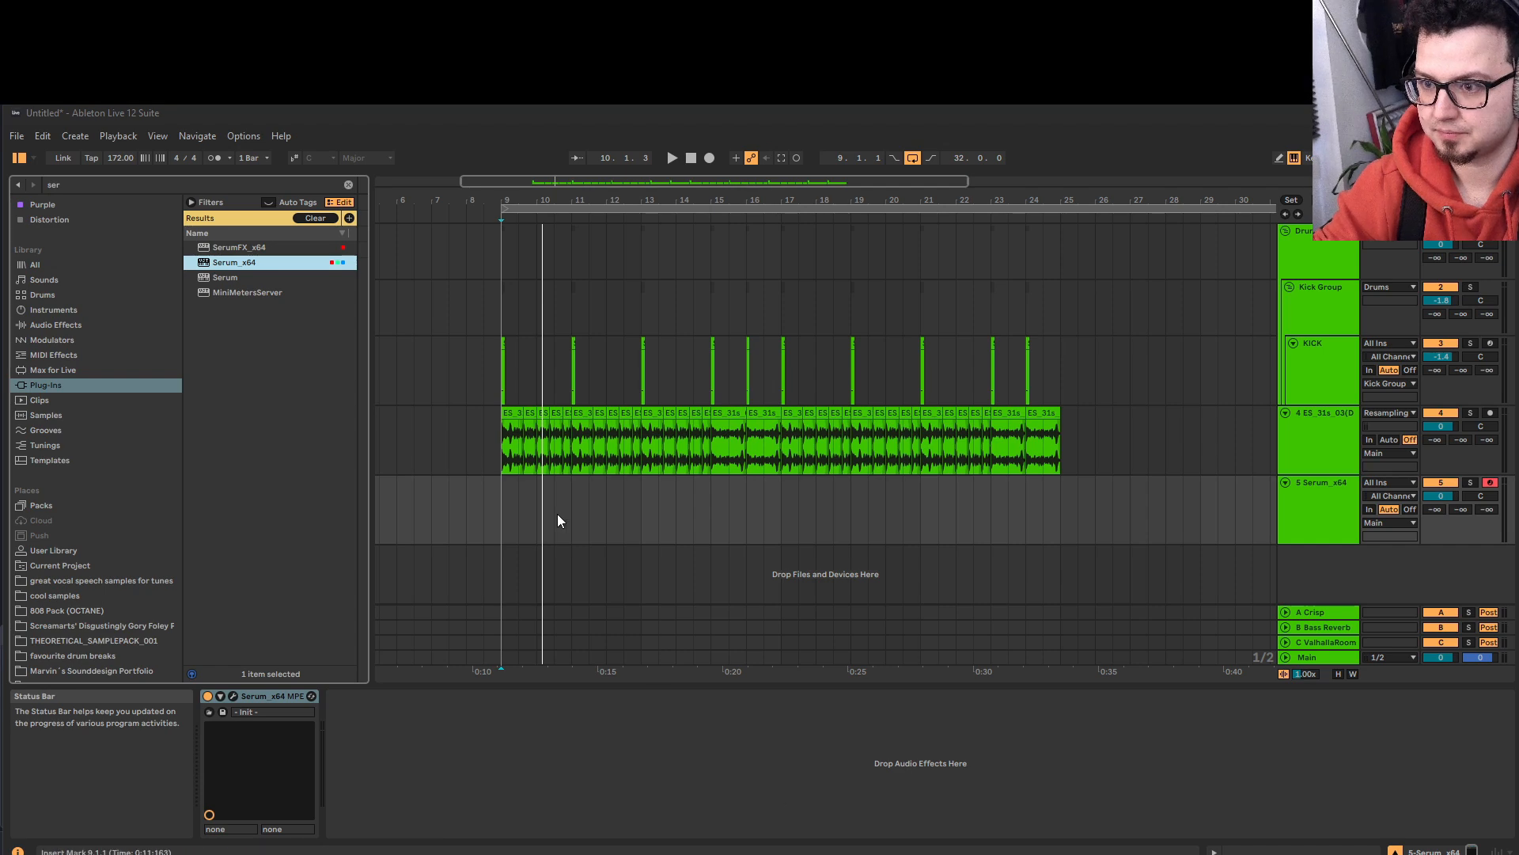
Record a held note on the Serum track from bar 9, trim the MIDI clip to two bars and open it for editing.
left_click(1307, 532)
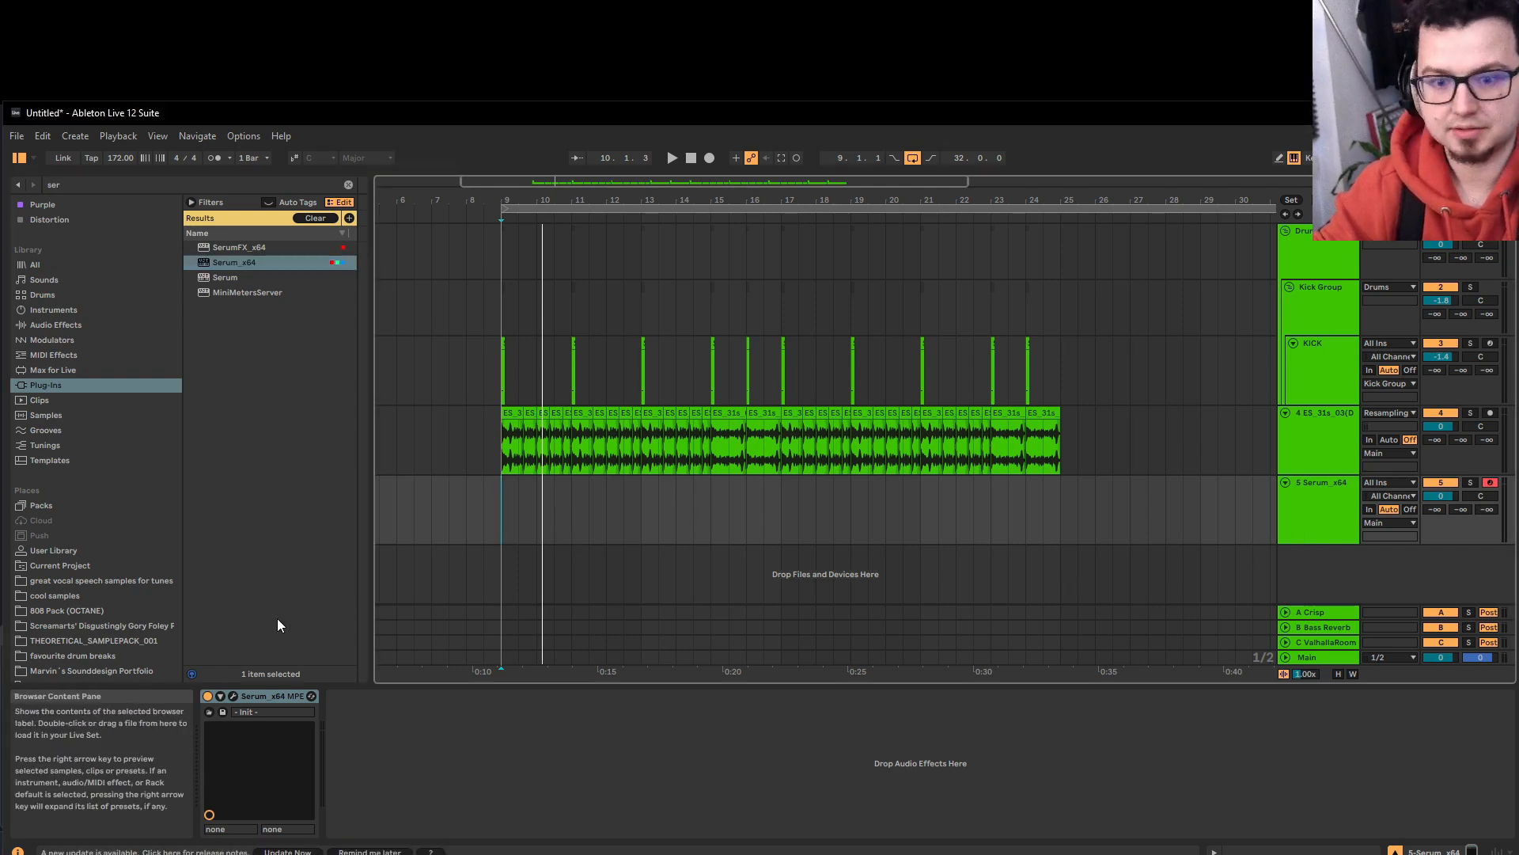
left_click(709, 157)
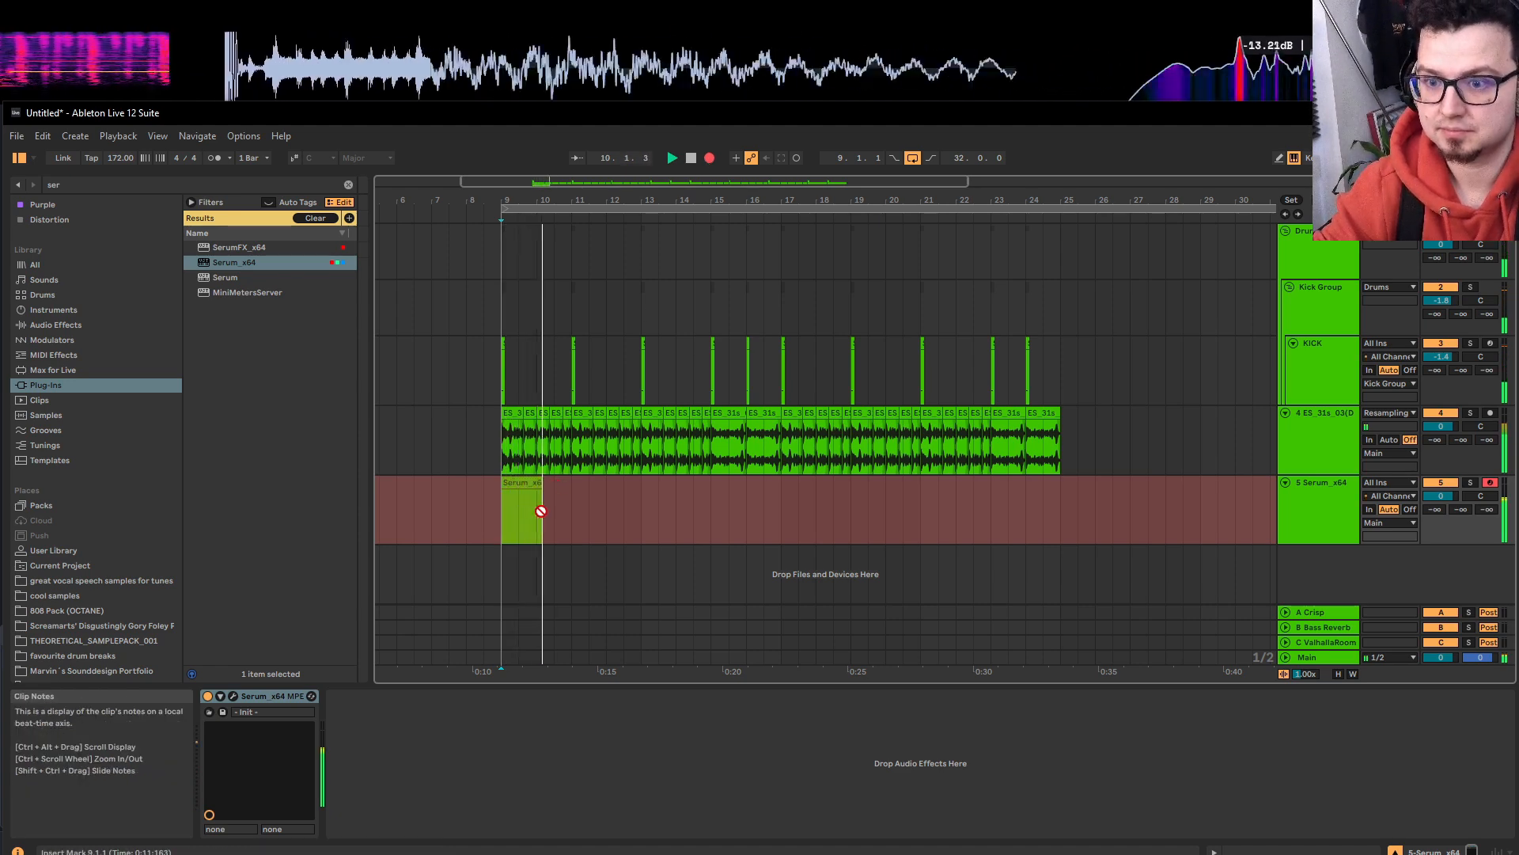
key("space")
left_click(561, 492)
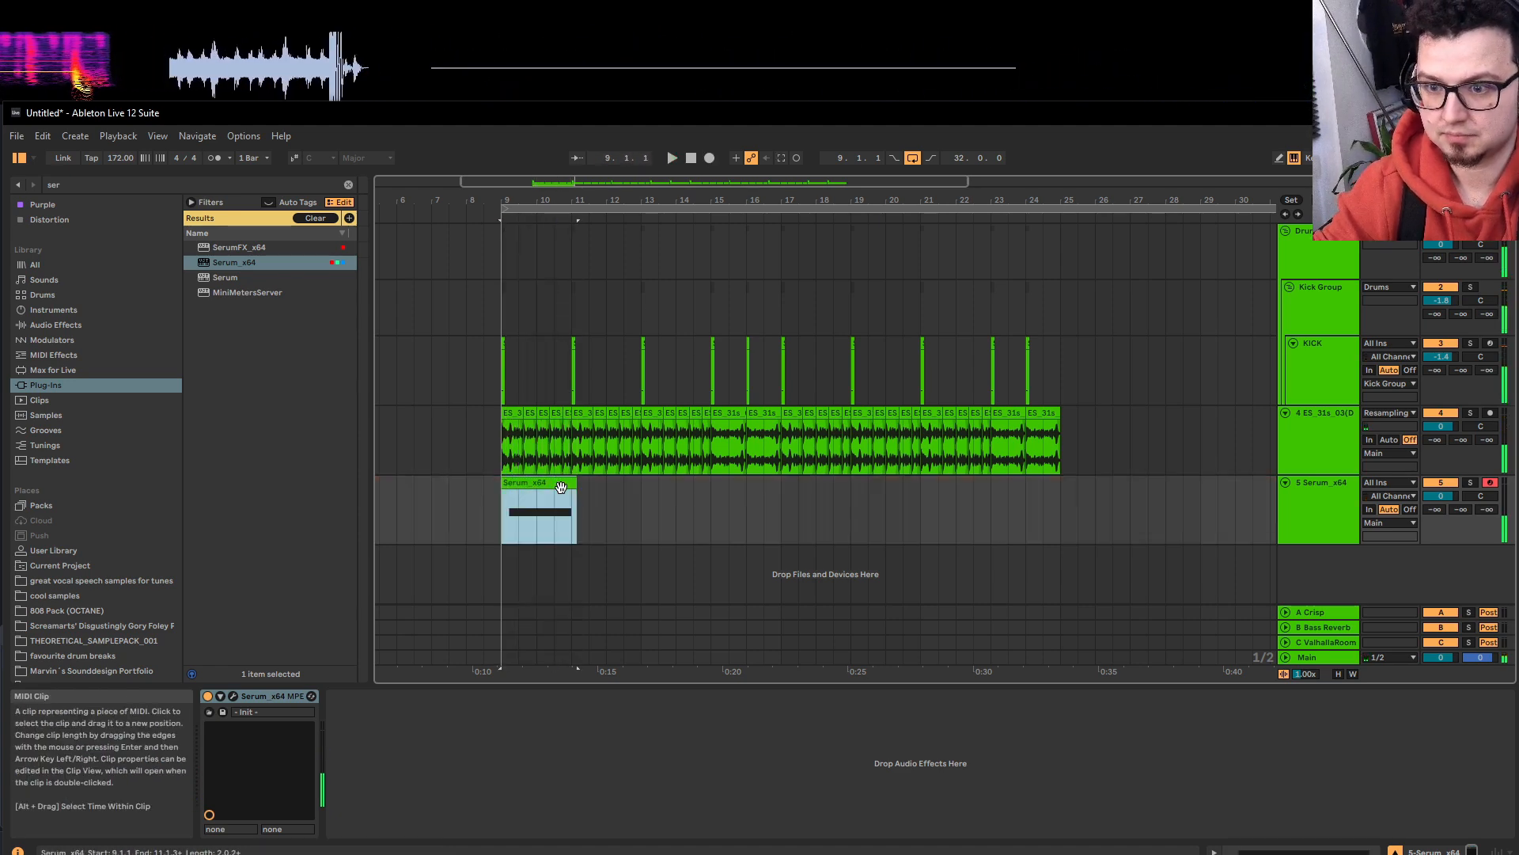
double_click(570, 496)
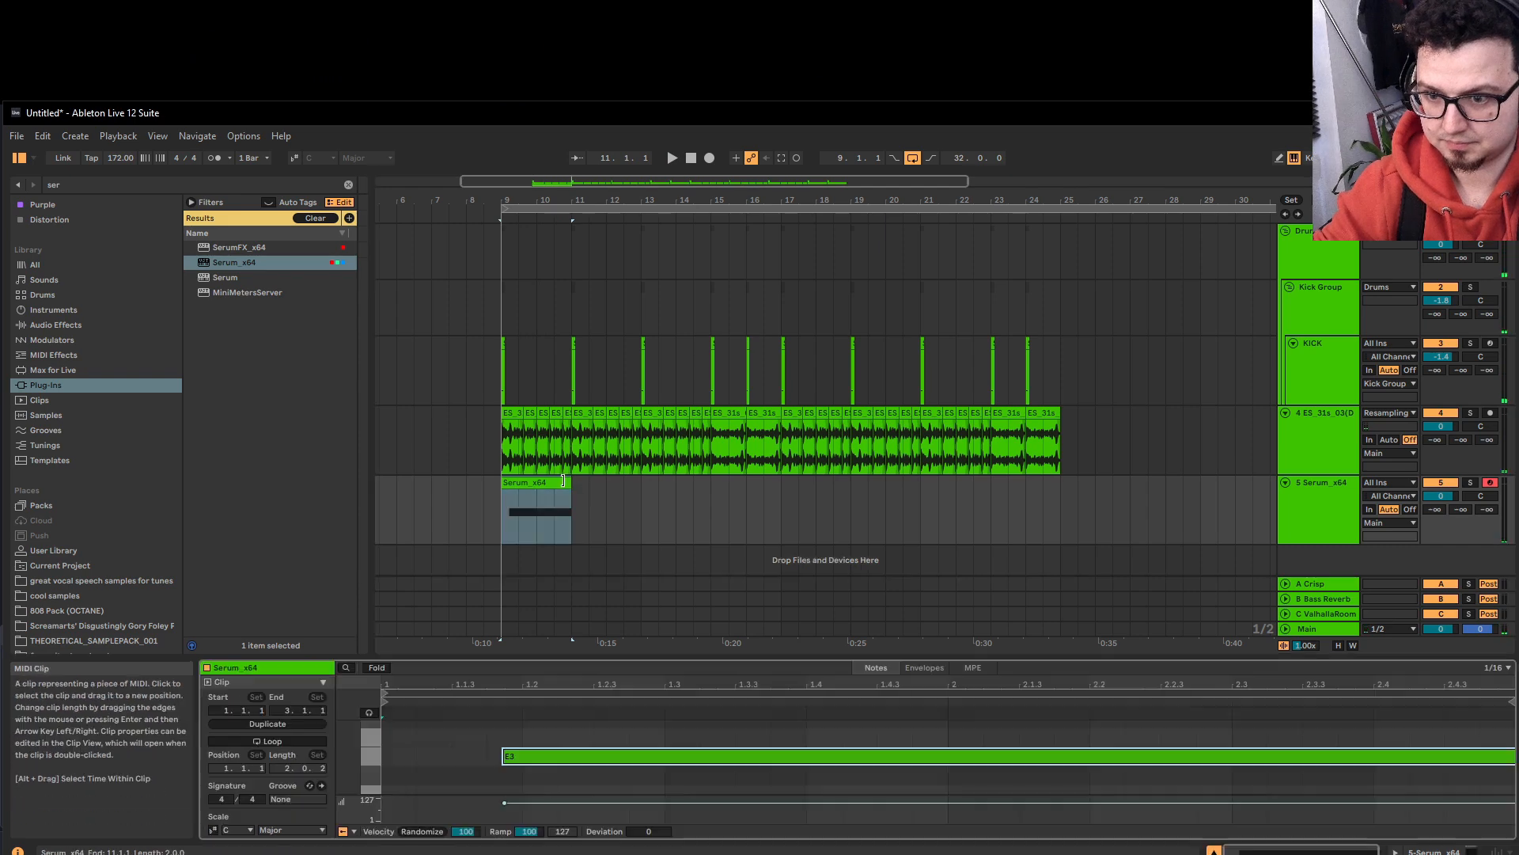
Move the start of the clip's note to beat 1.2 and transpose the note down three octaves.
left_click_drag(501, 756, 526, 755)
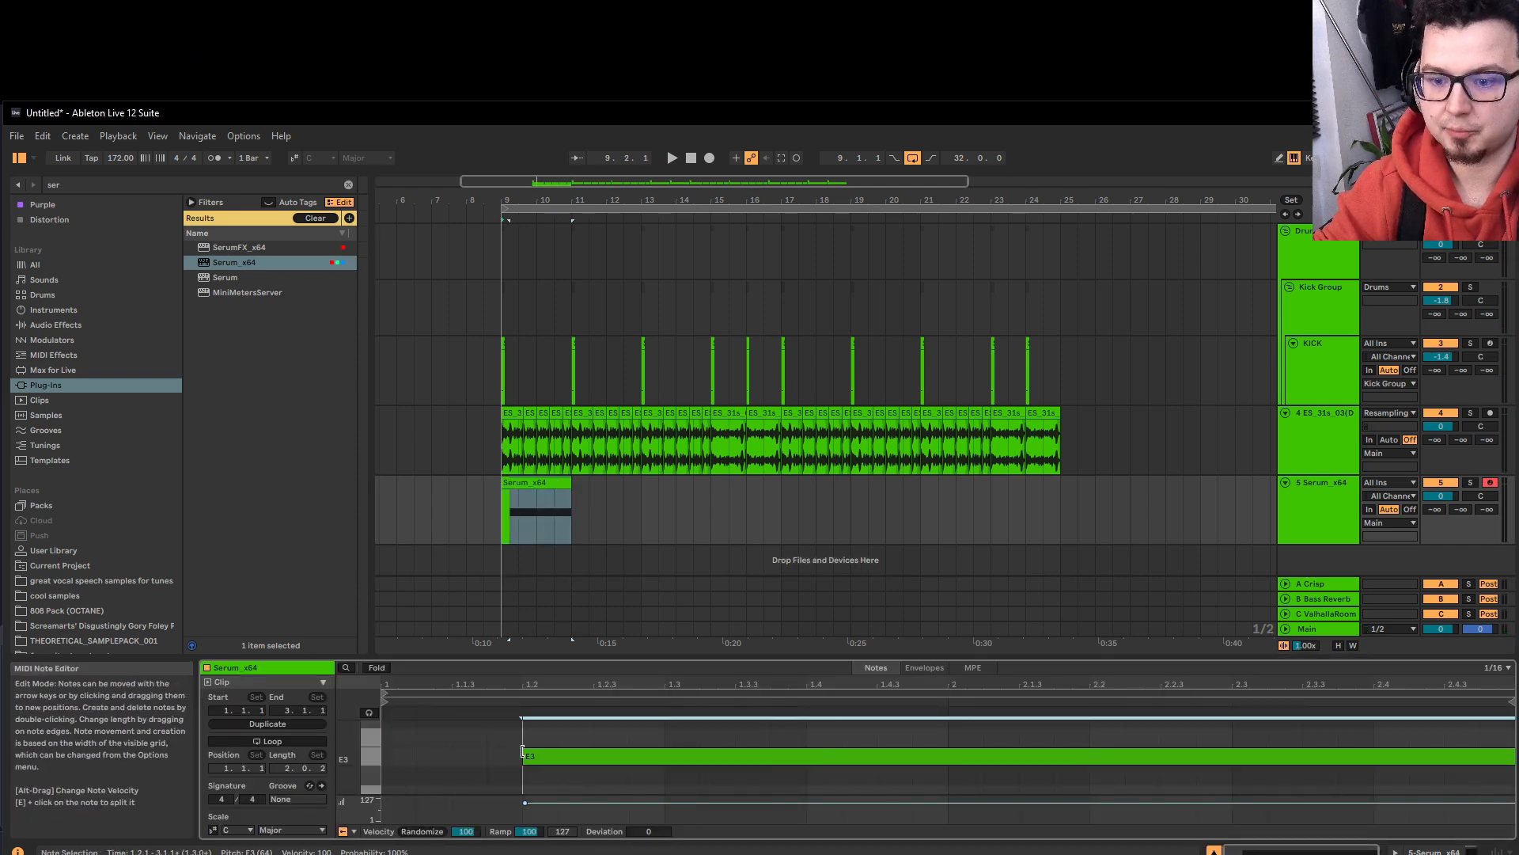
key("shift+Down")
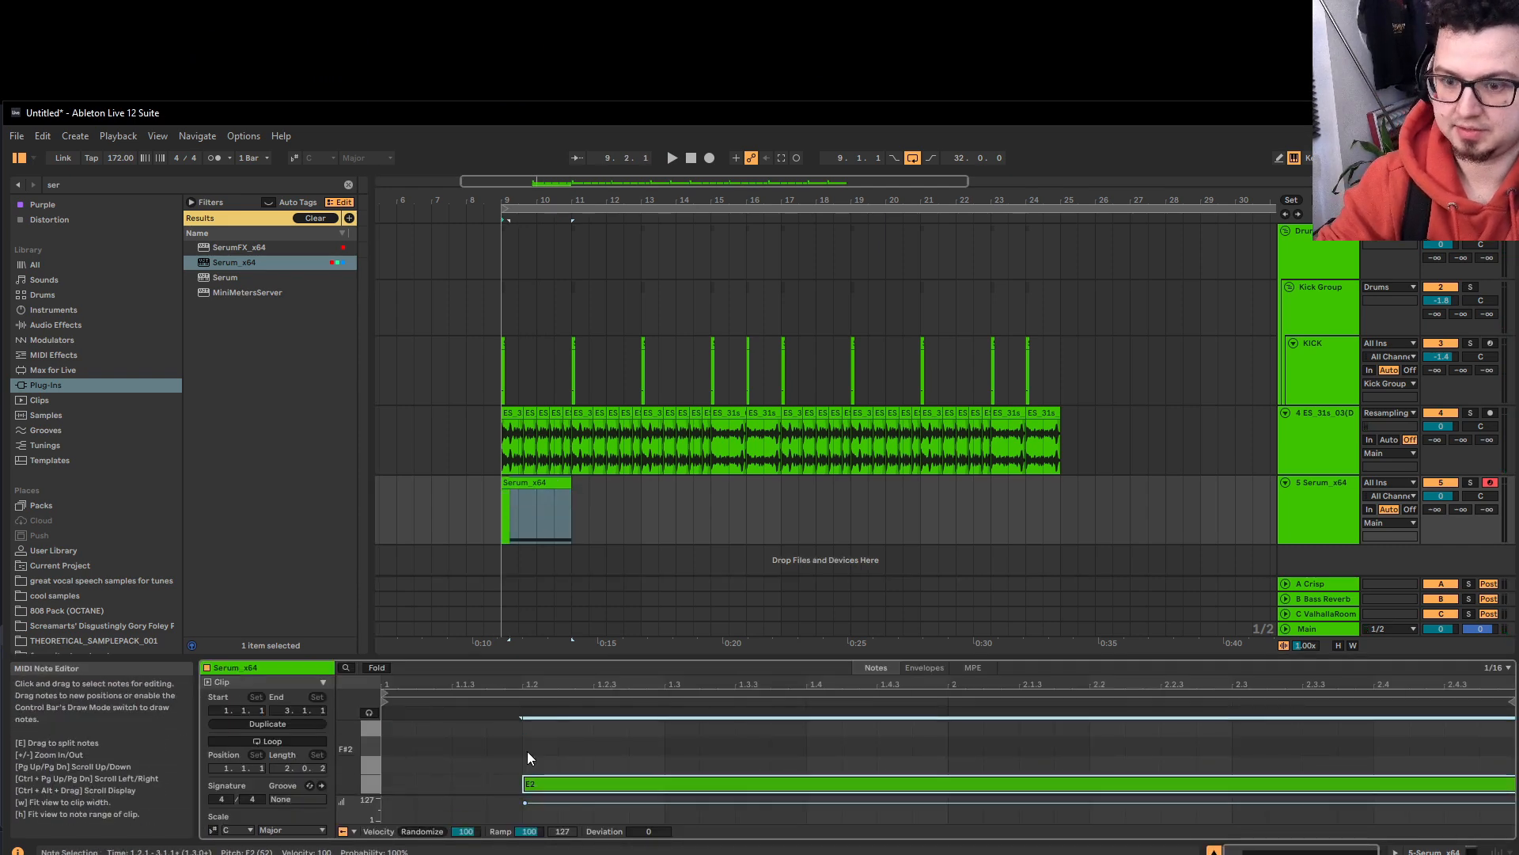
key("space")
key("shift+Down")
key("shift+Down")
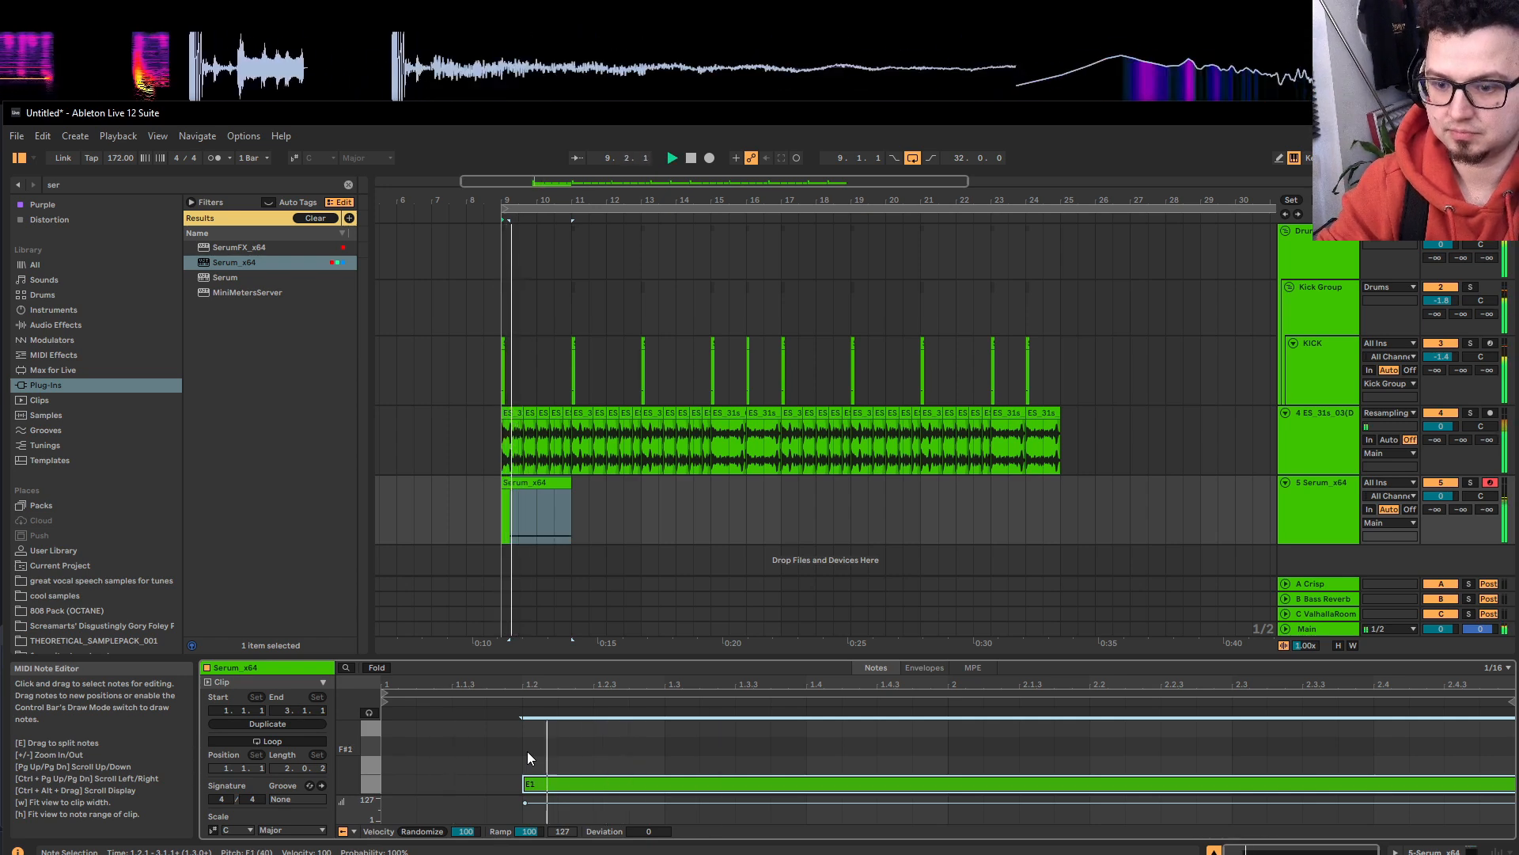
key("shift+Tab")
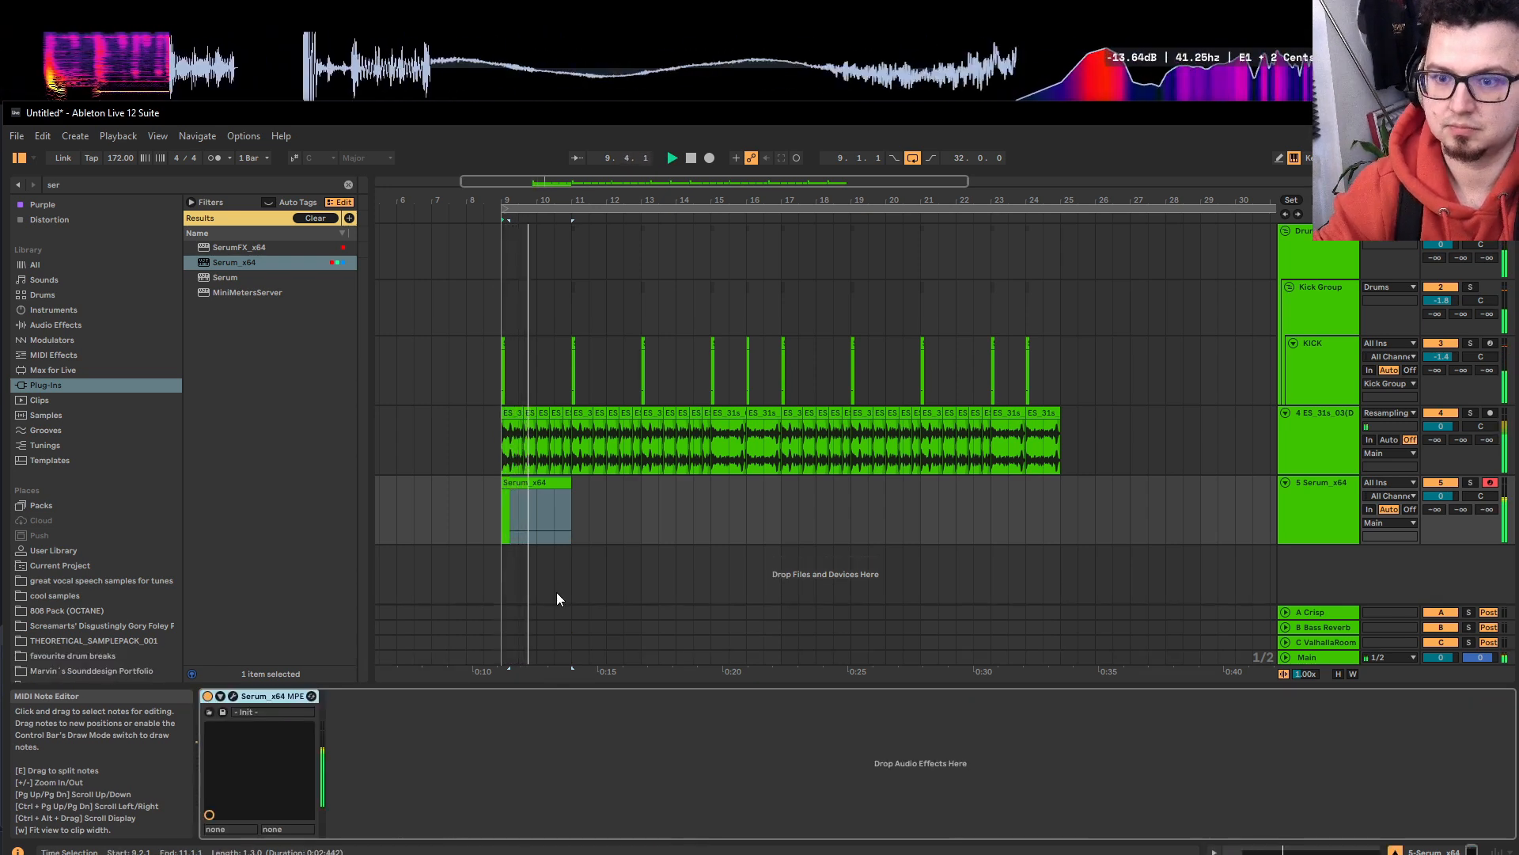
Duplicate the two-bar Serum clip seven times so the bass part runs from bar 9 to bar 25.
left_click(550, 481)
key("ctrl+d")
key("ctrl+d")
key("ctrl+d")
key("ctrl+d")
key("ctrl+d")
key("ctrl+d")
key("ctrl+d")
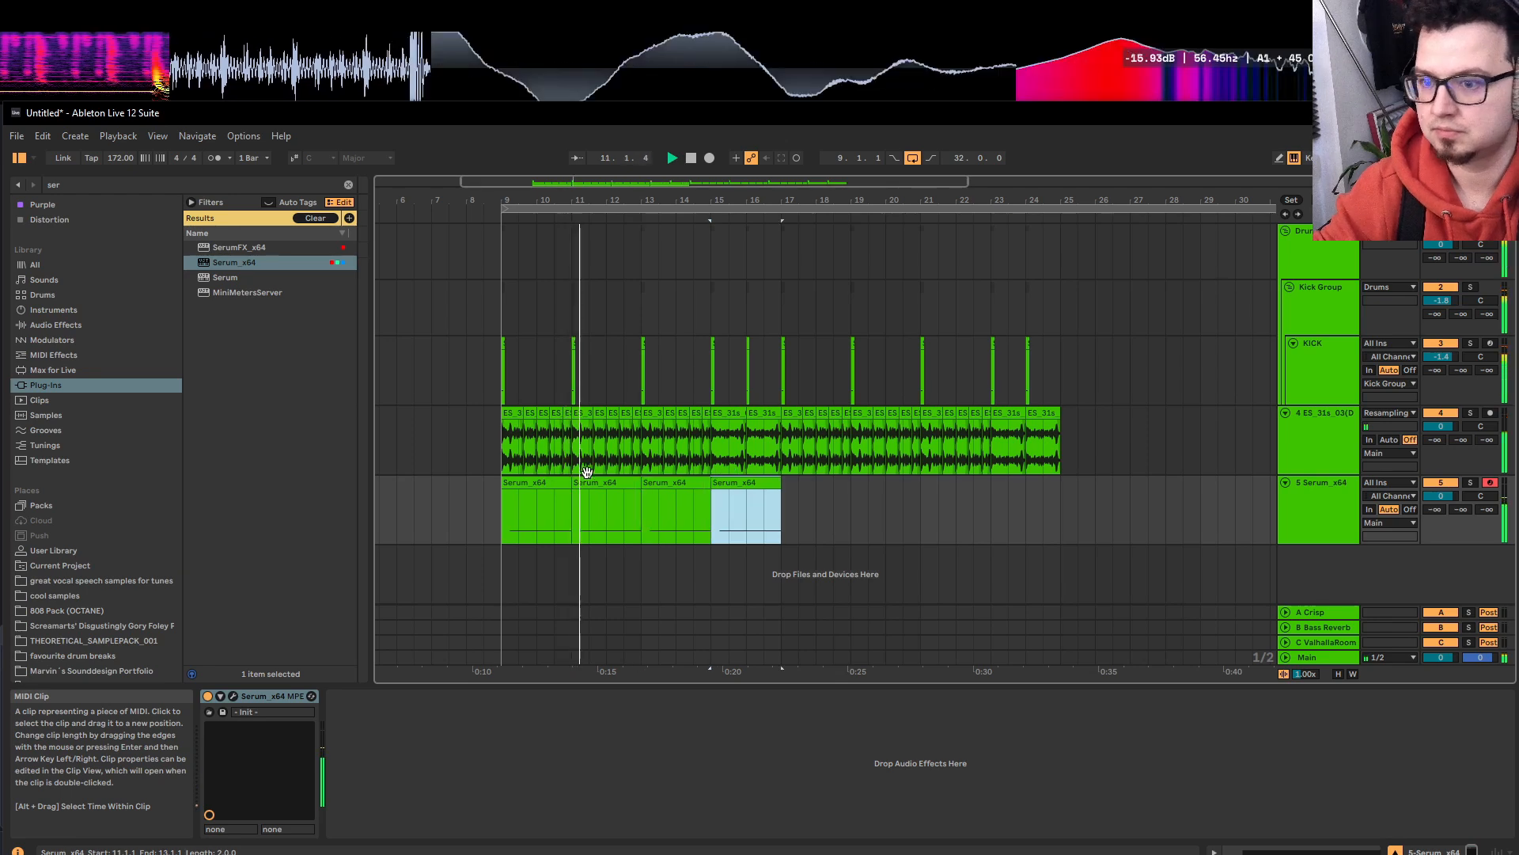
Reopen Serum, solo its track for playback and raise the synth's master level slightly.
left_click(1317, 507)
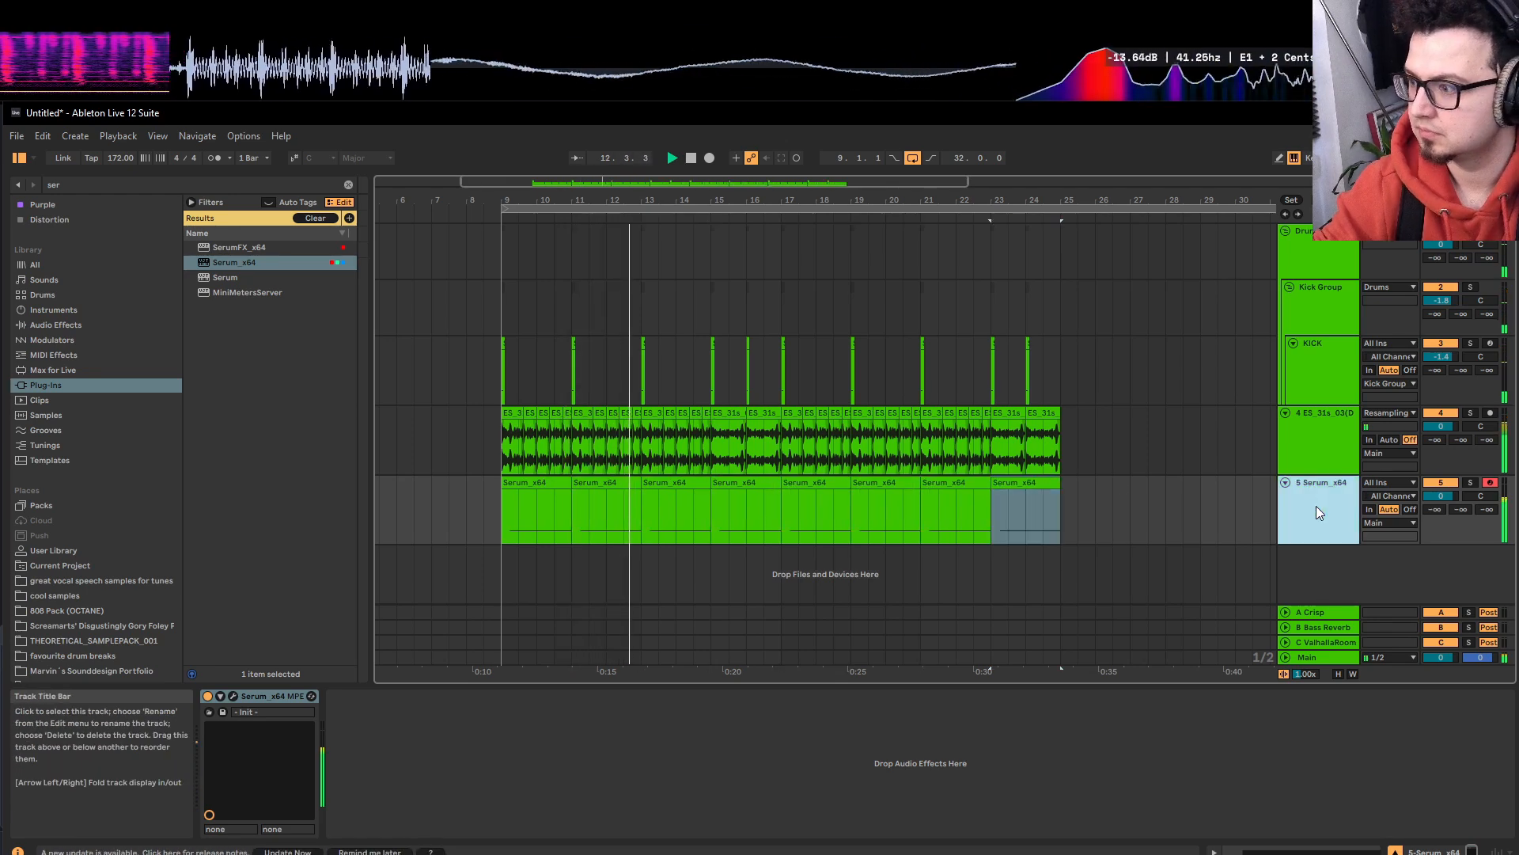
left_click(232, 697)
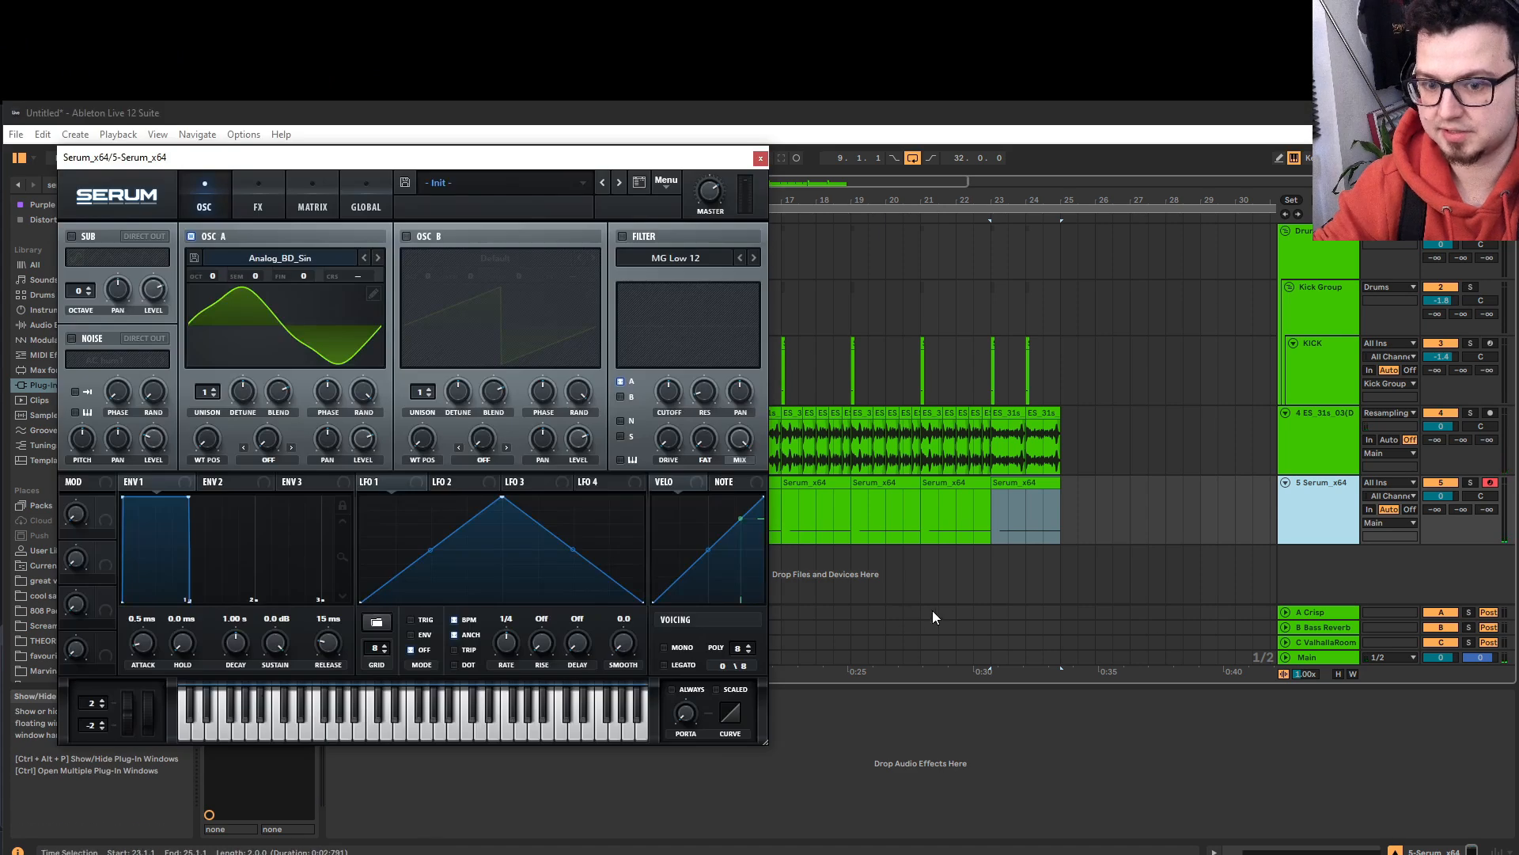
left_click(1470, 482)
key("space")
left_click_drag(710, 195, 712, 173)
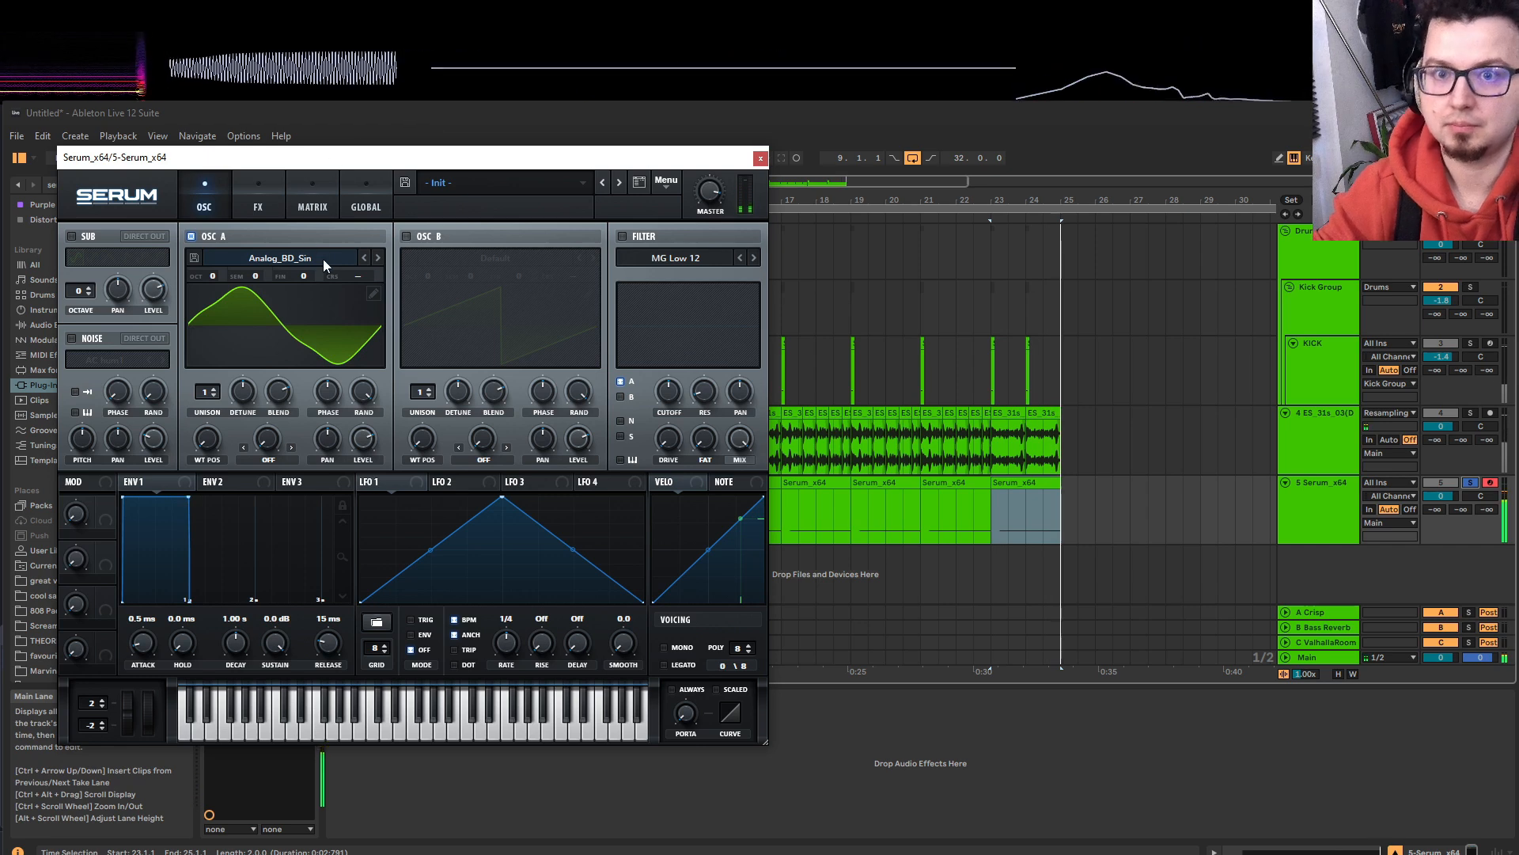
Check the harmonics of oscillator A's edited wavetable, and try the Basic Shapes wavetable in its place.
left_click(377, 300)
left_click(374, 295)
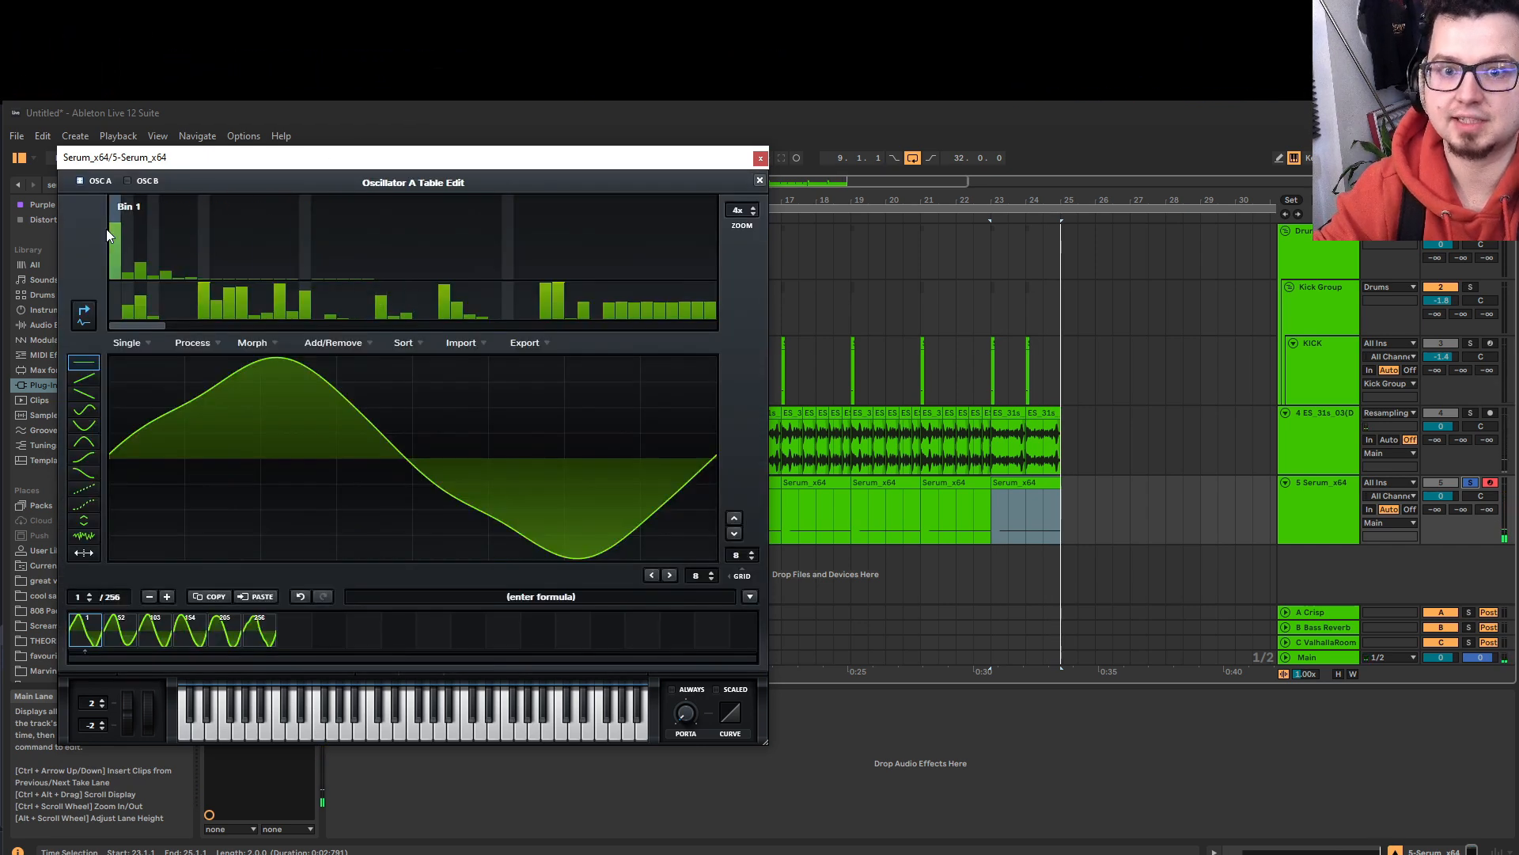
left_click(762, 180)
left_click(306, 254)
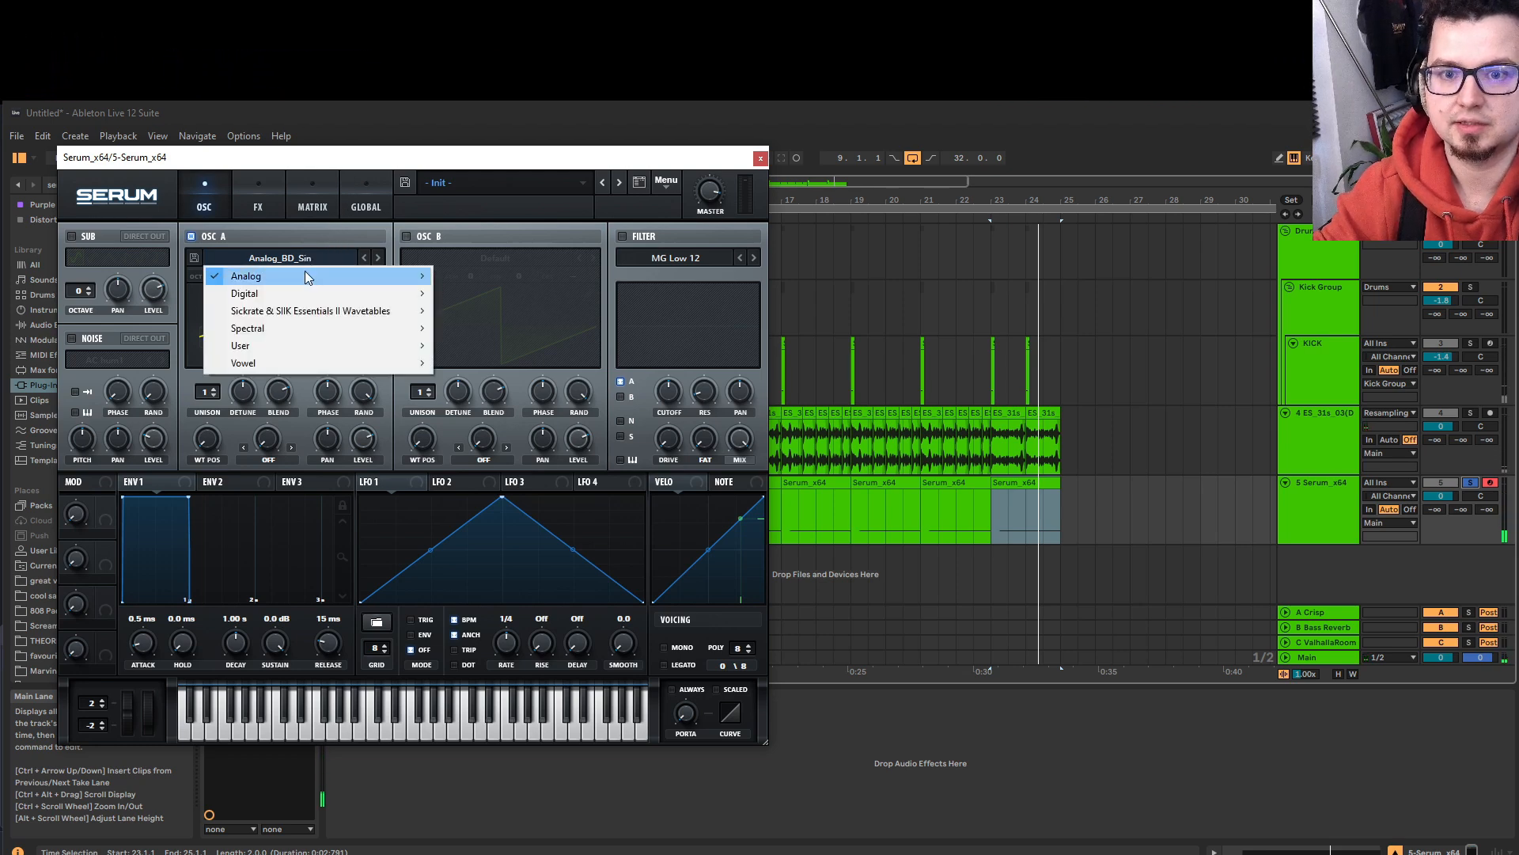
mouse_move(305, 275)
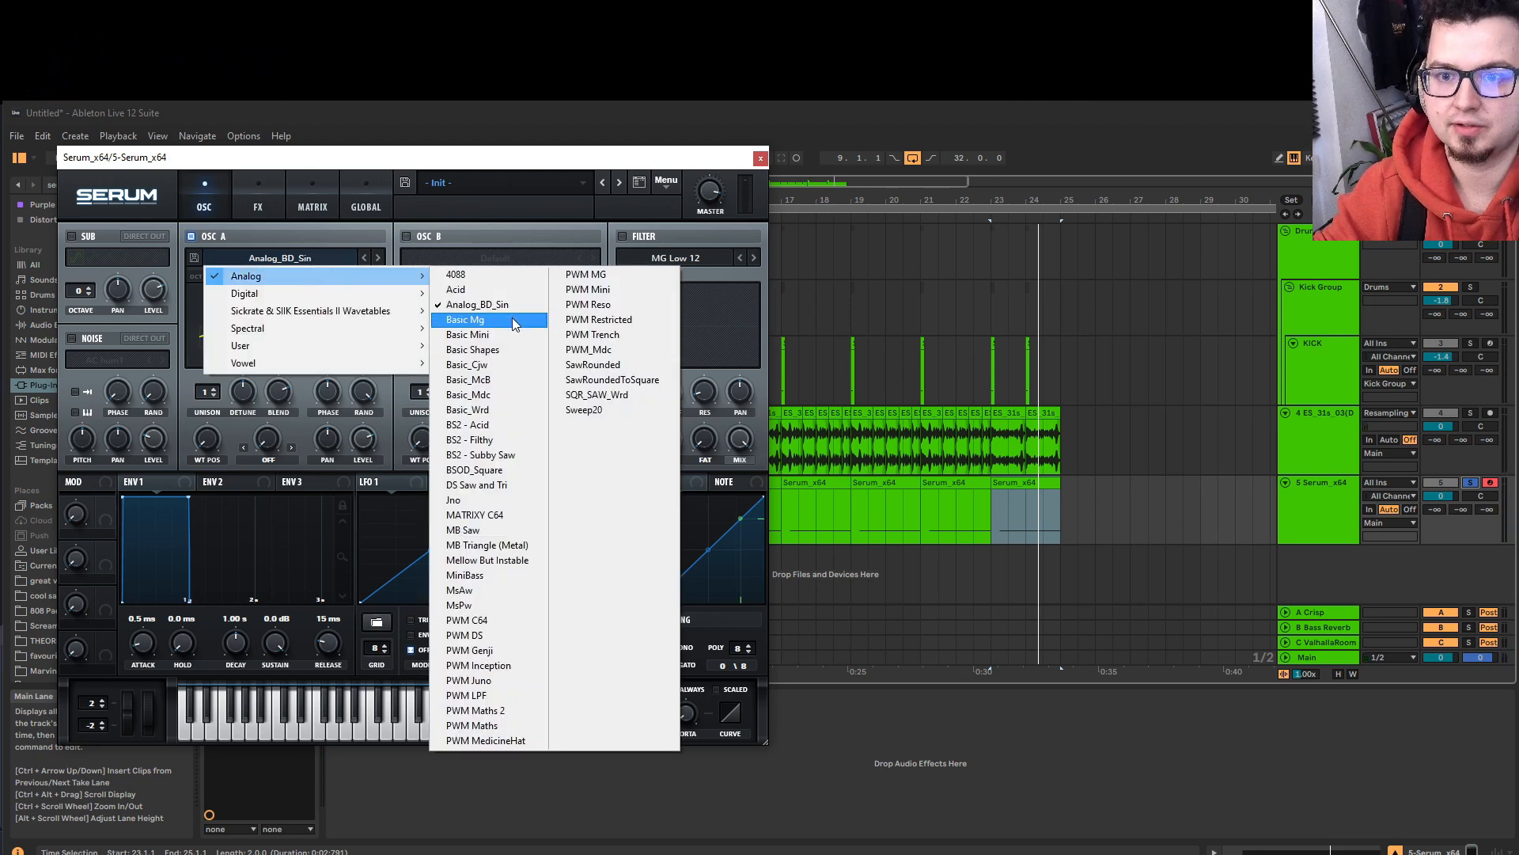
left_click(506, 348)
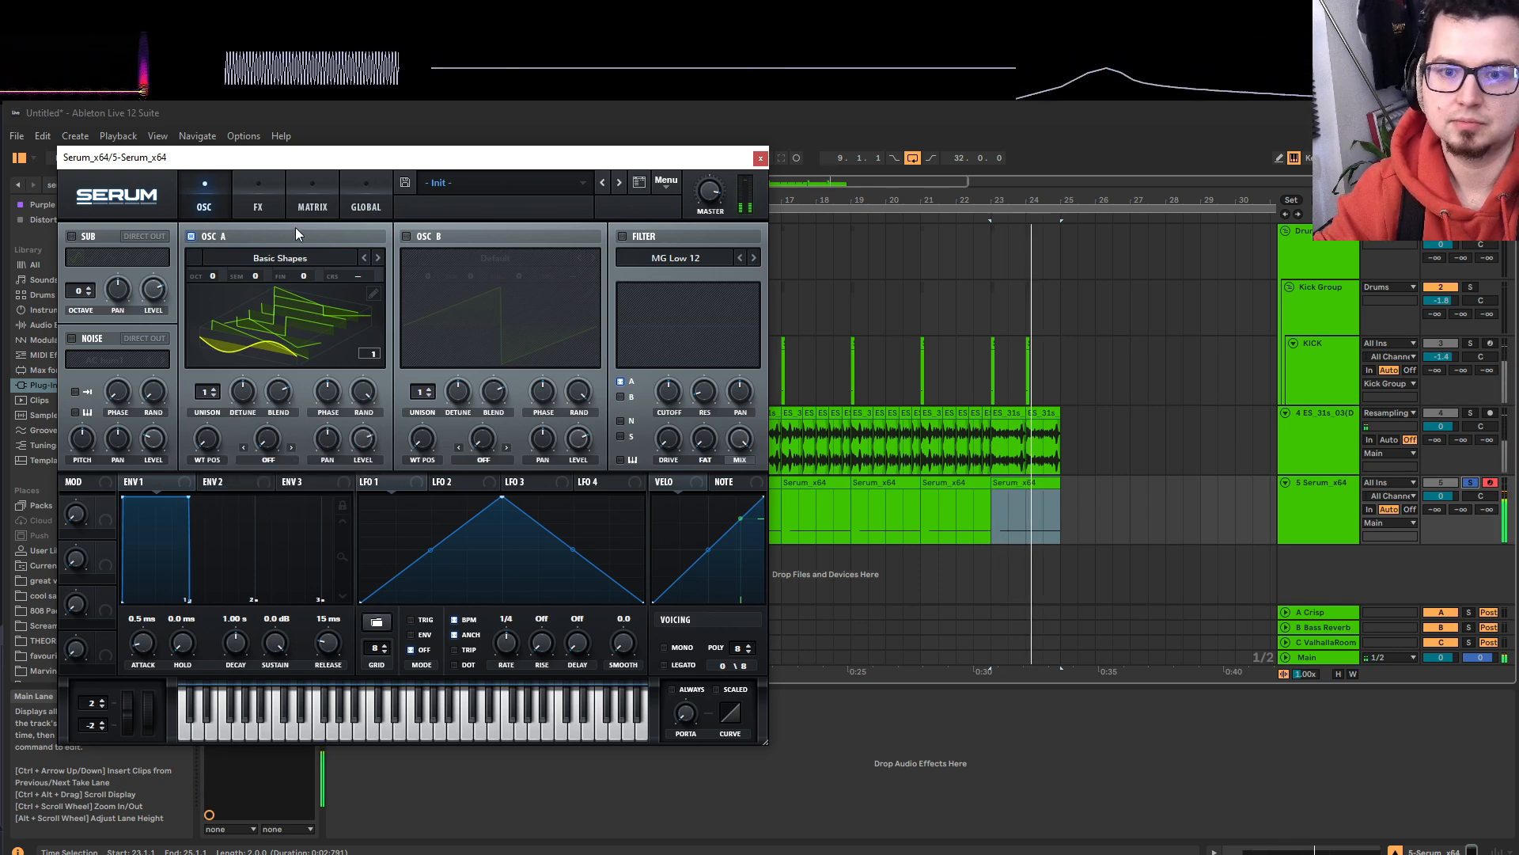
Reload the unedited Analog_BD_Sin wavetable in oscillator A.
left_click(285, 258)
mouse_move(292, 274)
left_click(478, 303)
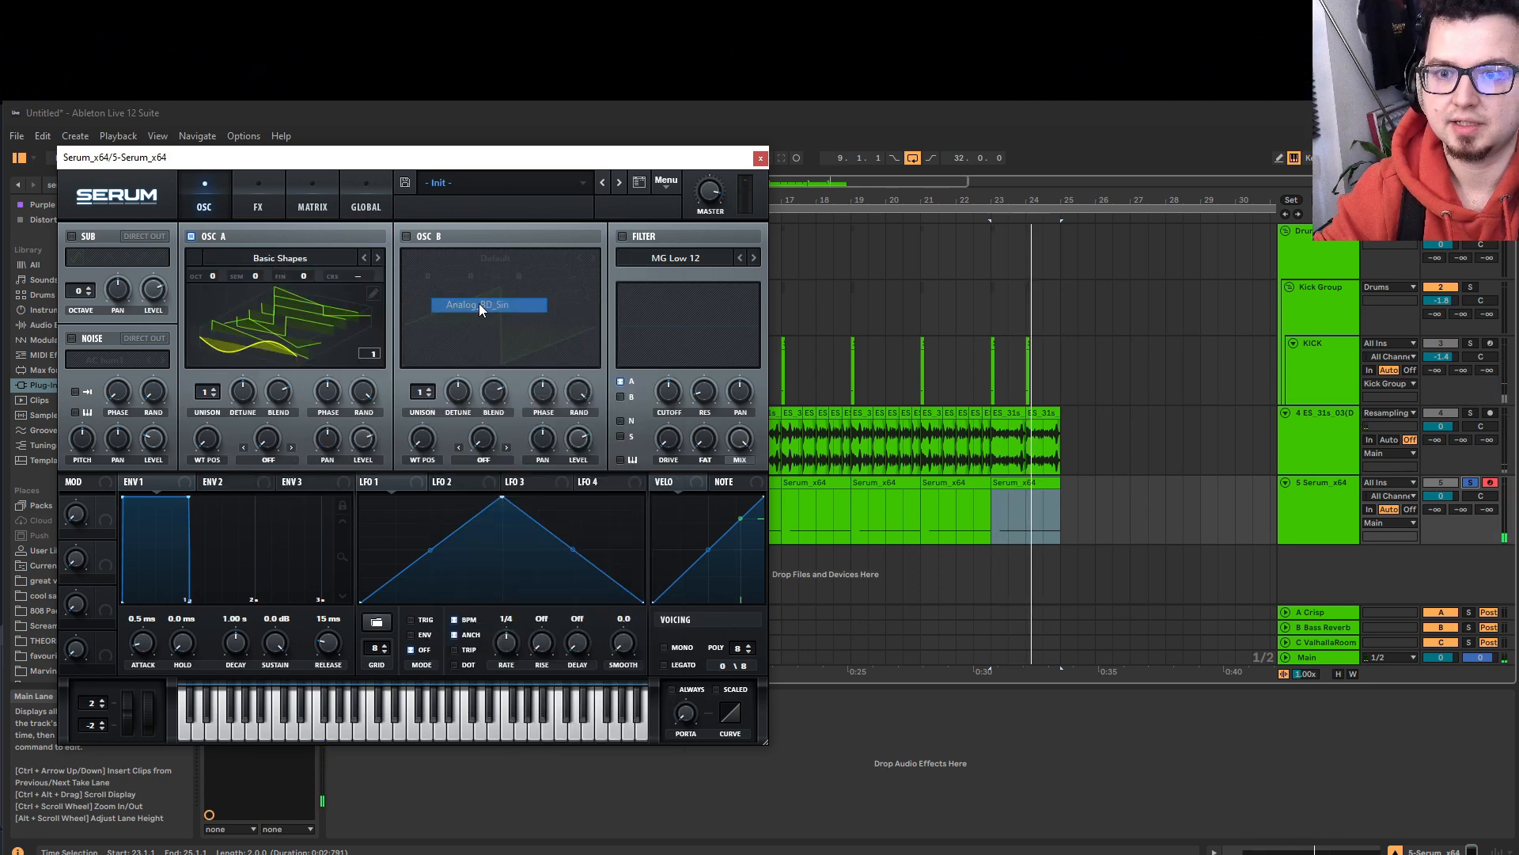
In oscillator A's wavetable editor, adjust the low harmonic bins 1 to 5, boosting mainly bins 3 and 5, and return to the main Serum view.
left_click(373, 294)
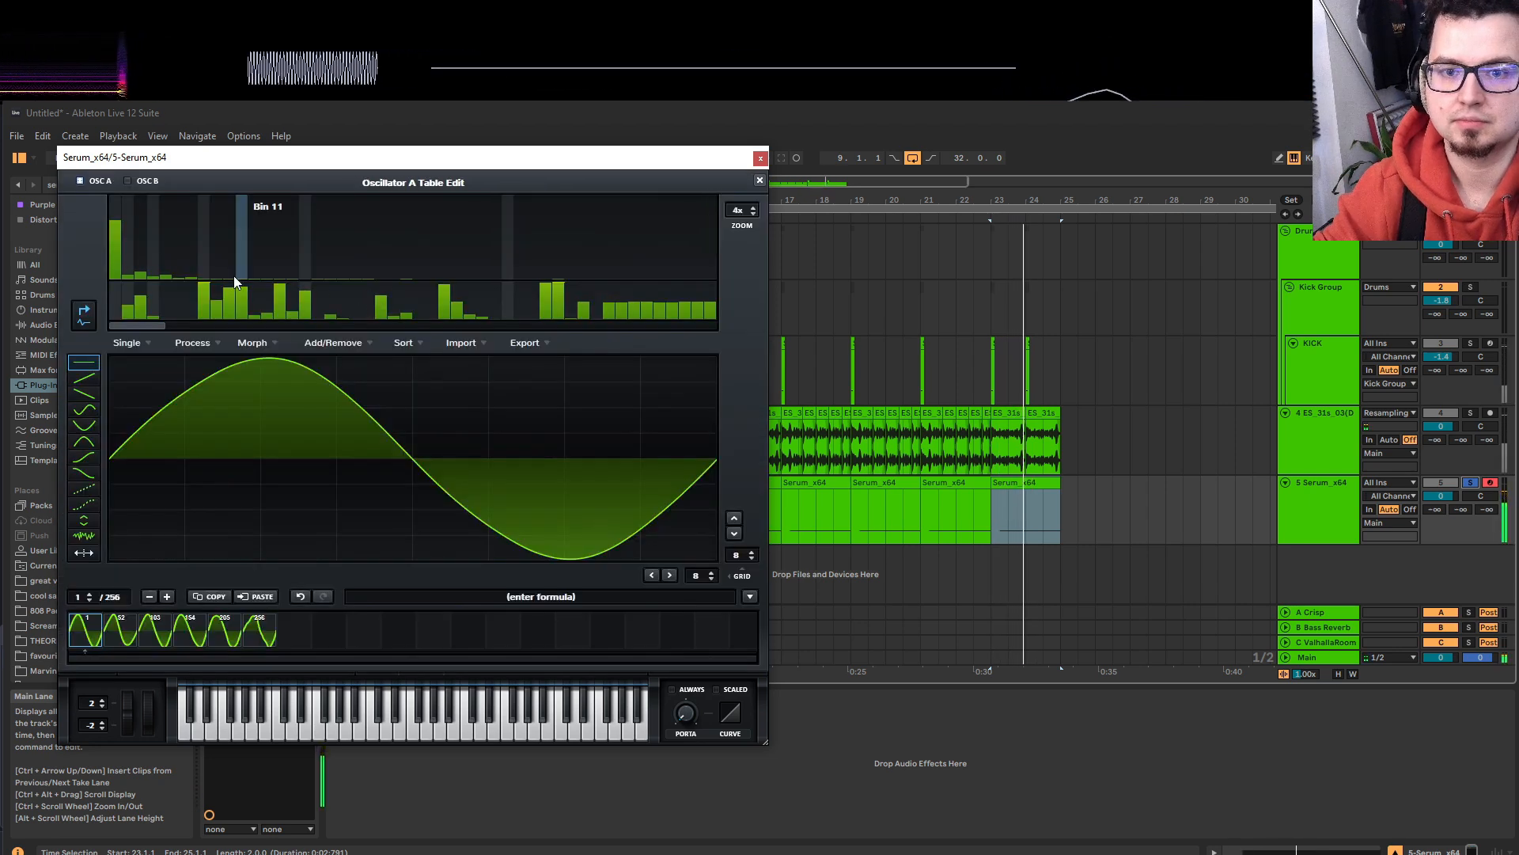
mouse_move(141, 263)
left_mouse_down()
mouse_move(166, 271)
mouse_move(125, 272)
left_mouse_up()
left_click(141, 258)
left_click(150, 275)
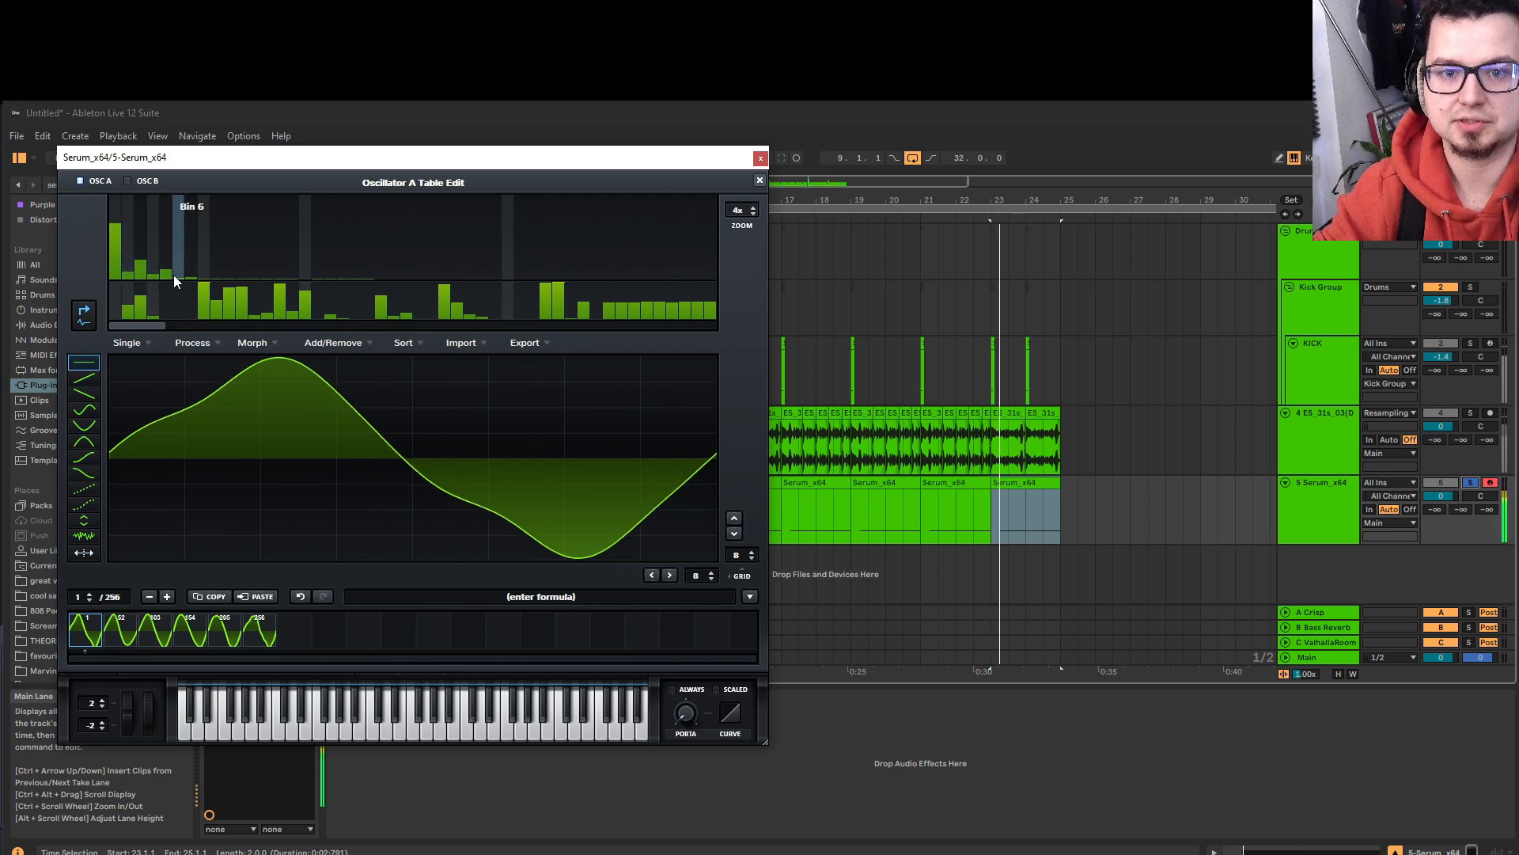
left_click(141, 253)
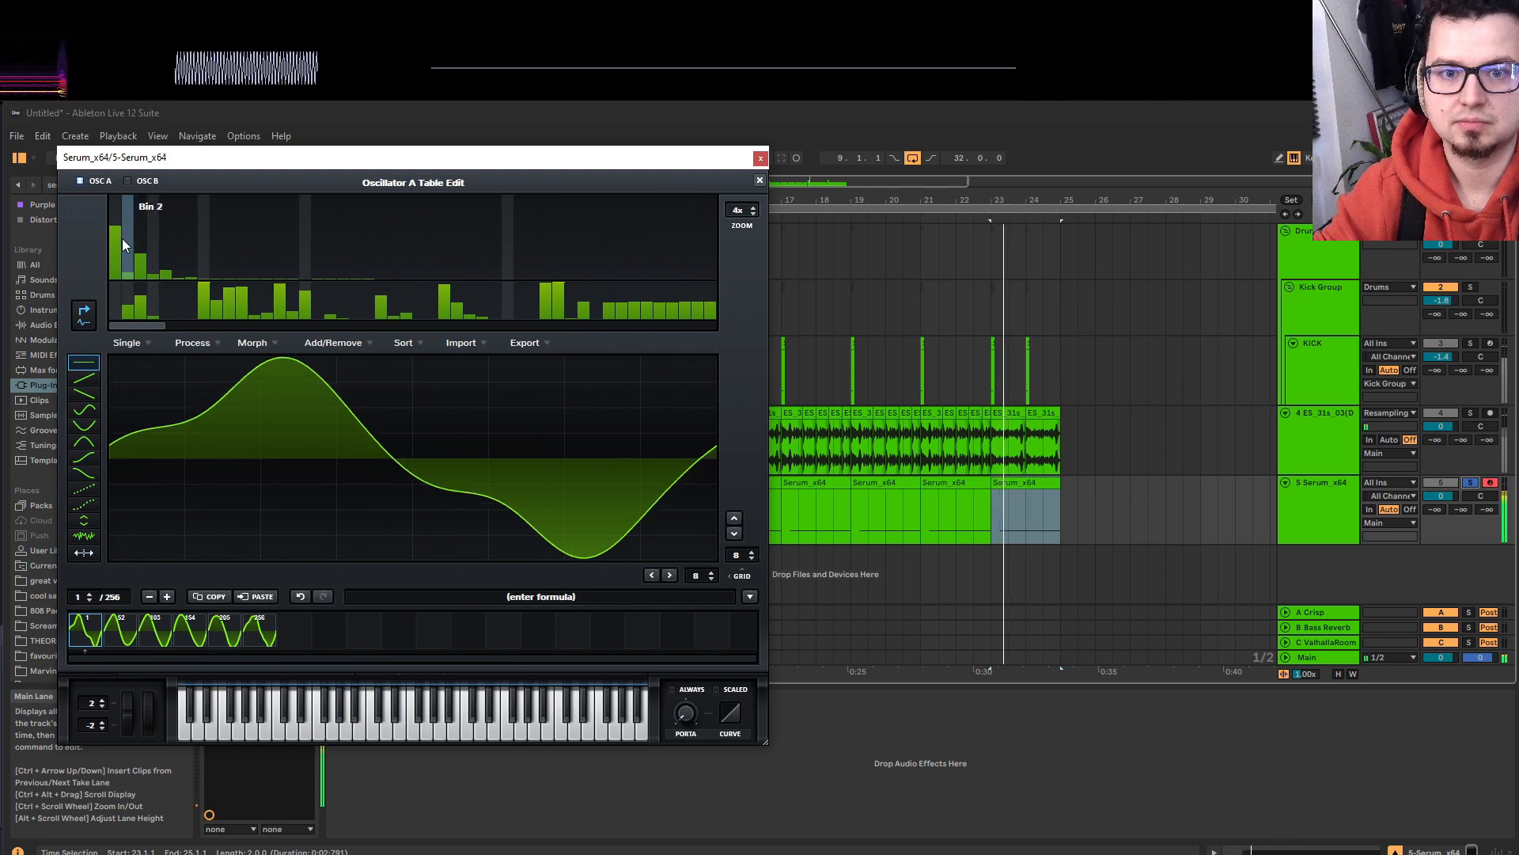
left_click(115, 224)
left_click(165, 264)
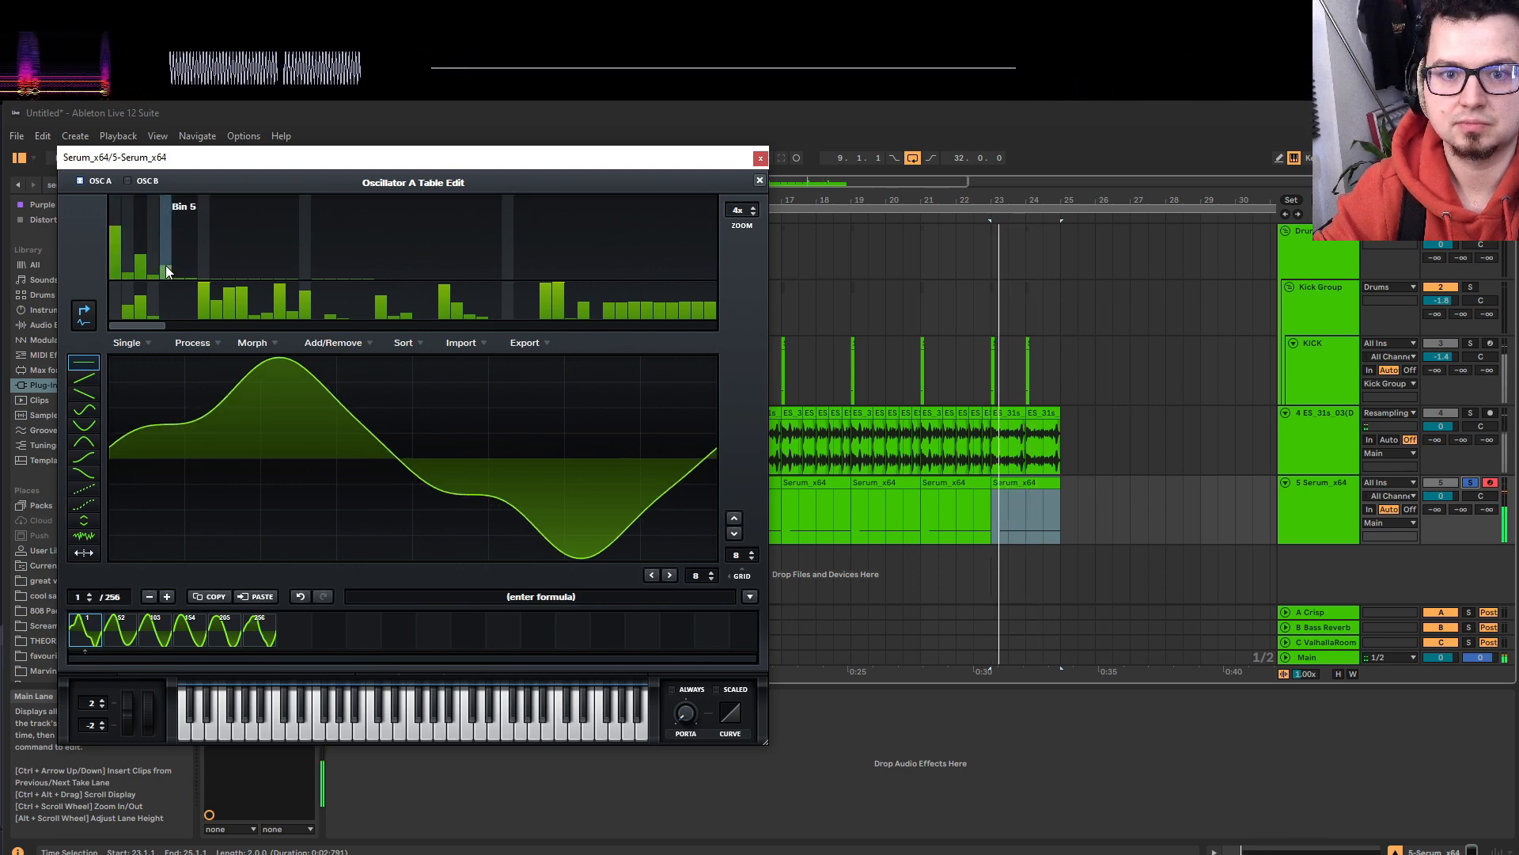
left_click(759, 180)
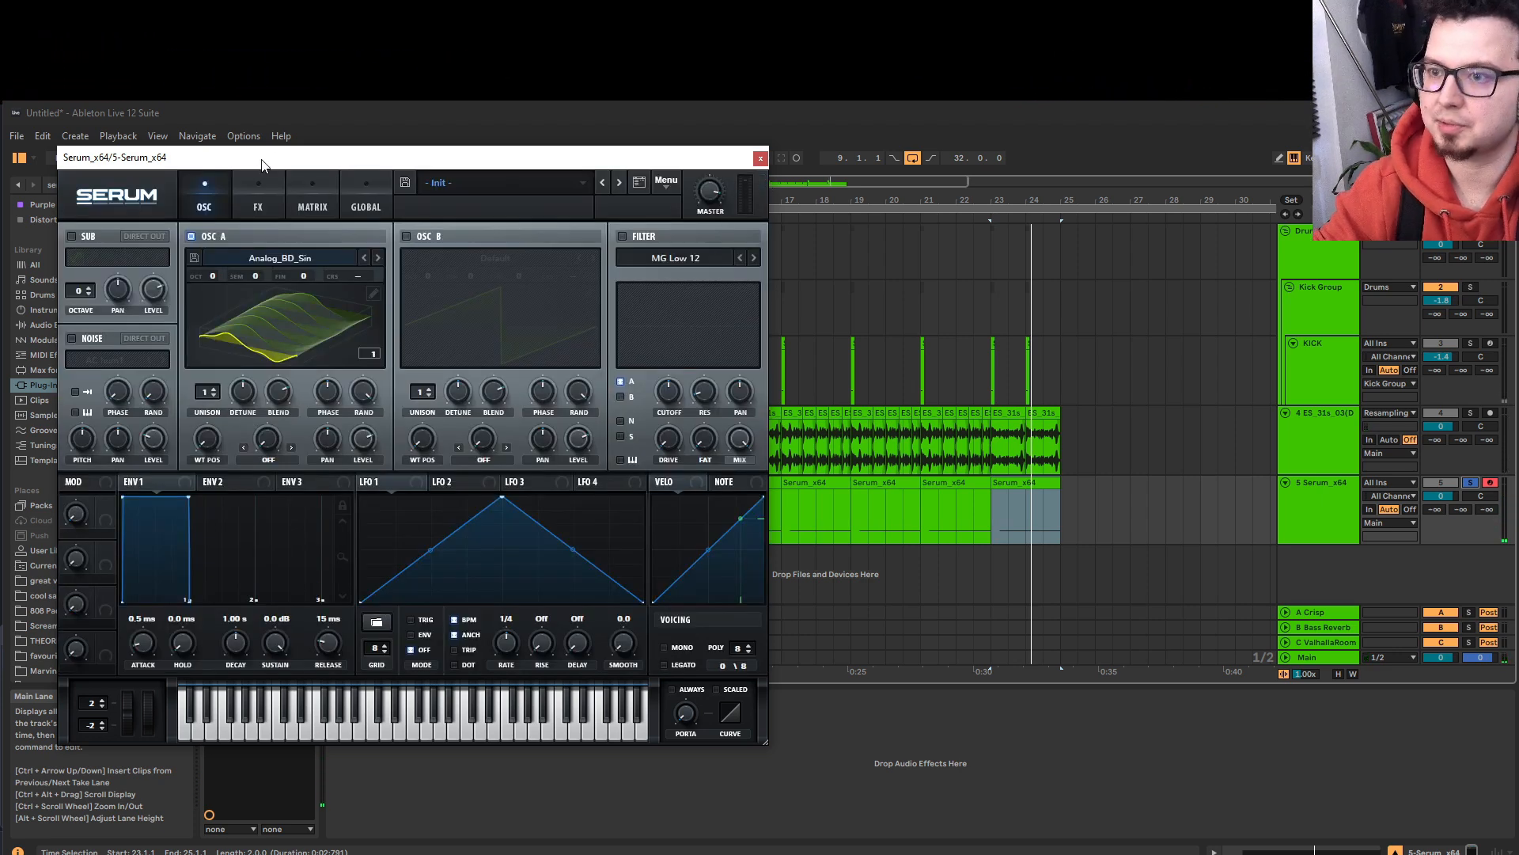
left_click_drag(262, 164, 426, 166)
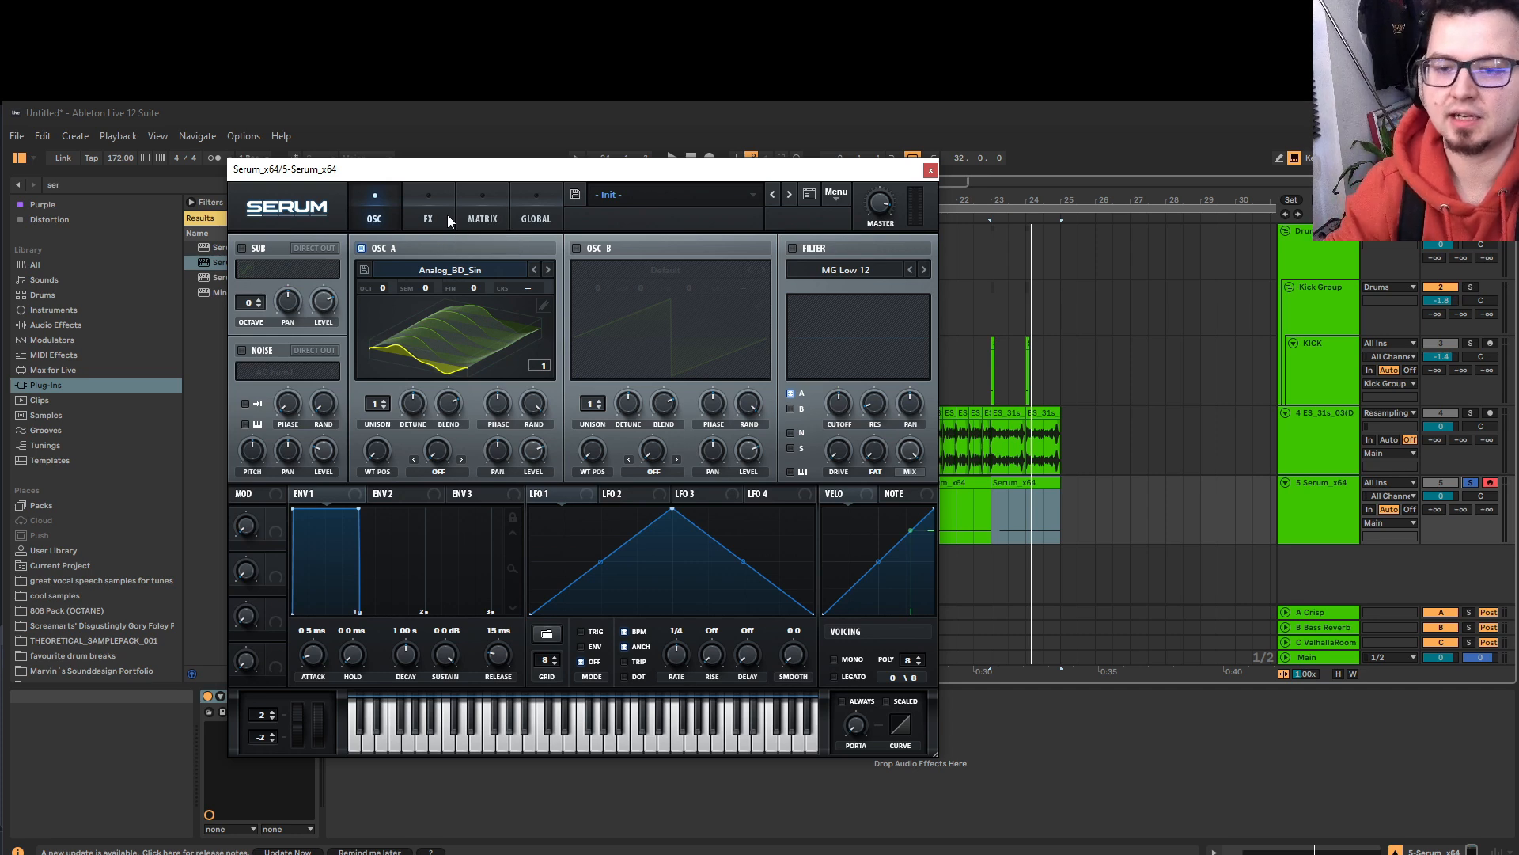
Turn on the MG Low 12 filter for oscillator A and modulate its lowered cutoff with LFO 1 at a 1/8 rate.
left_click(425, 209)
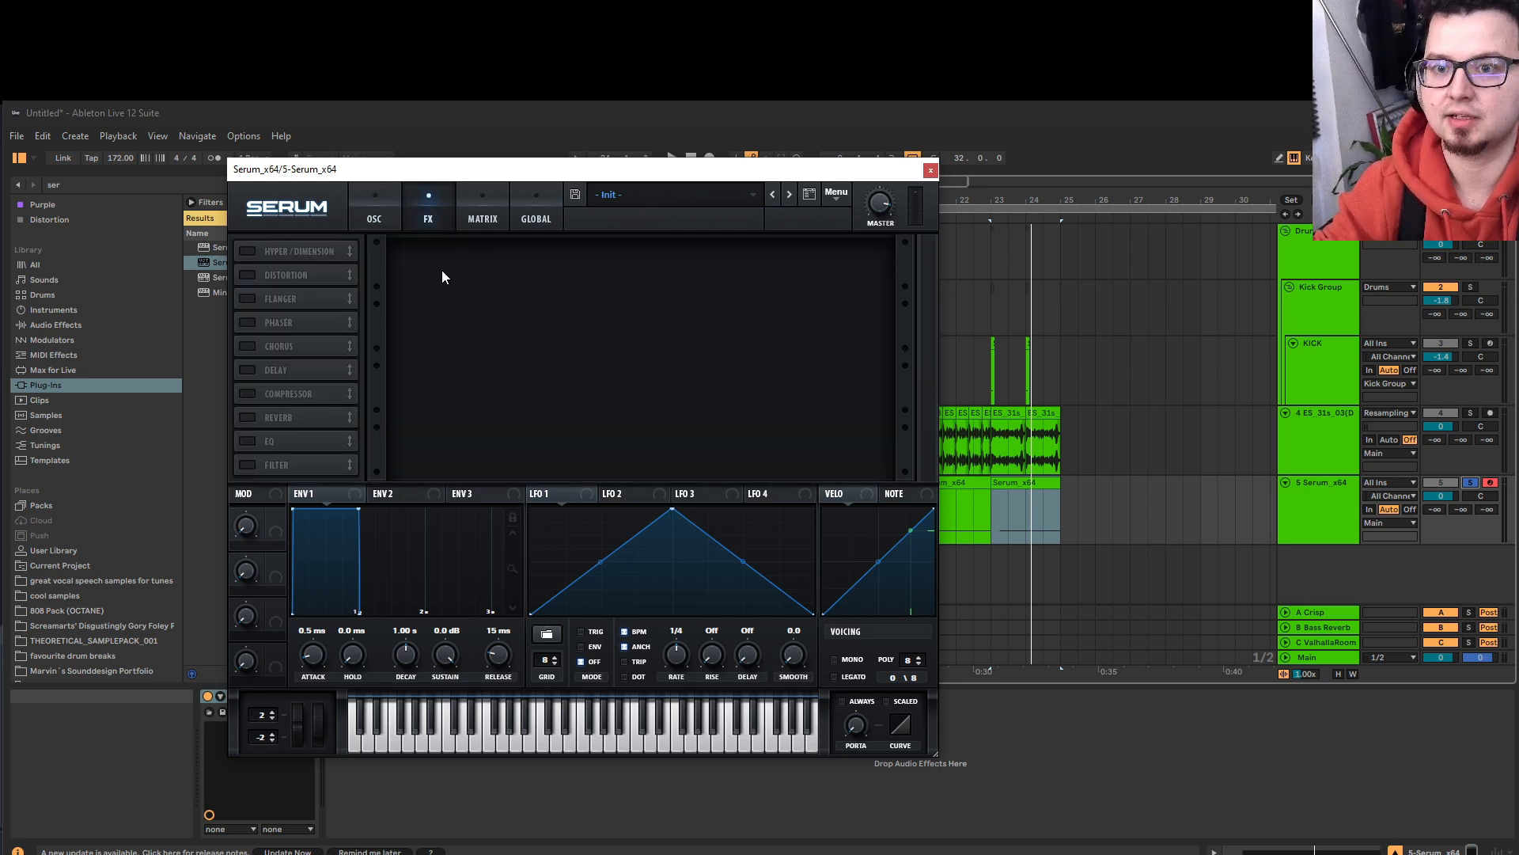
left_click(388, 214)
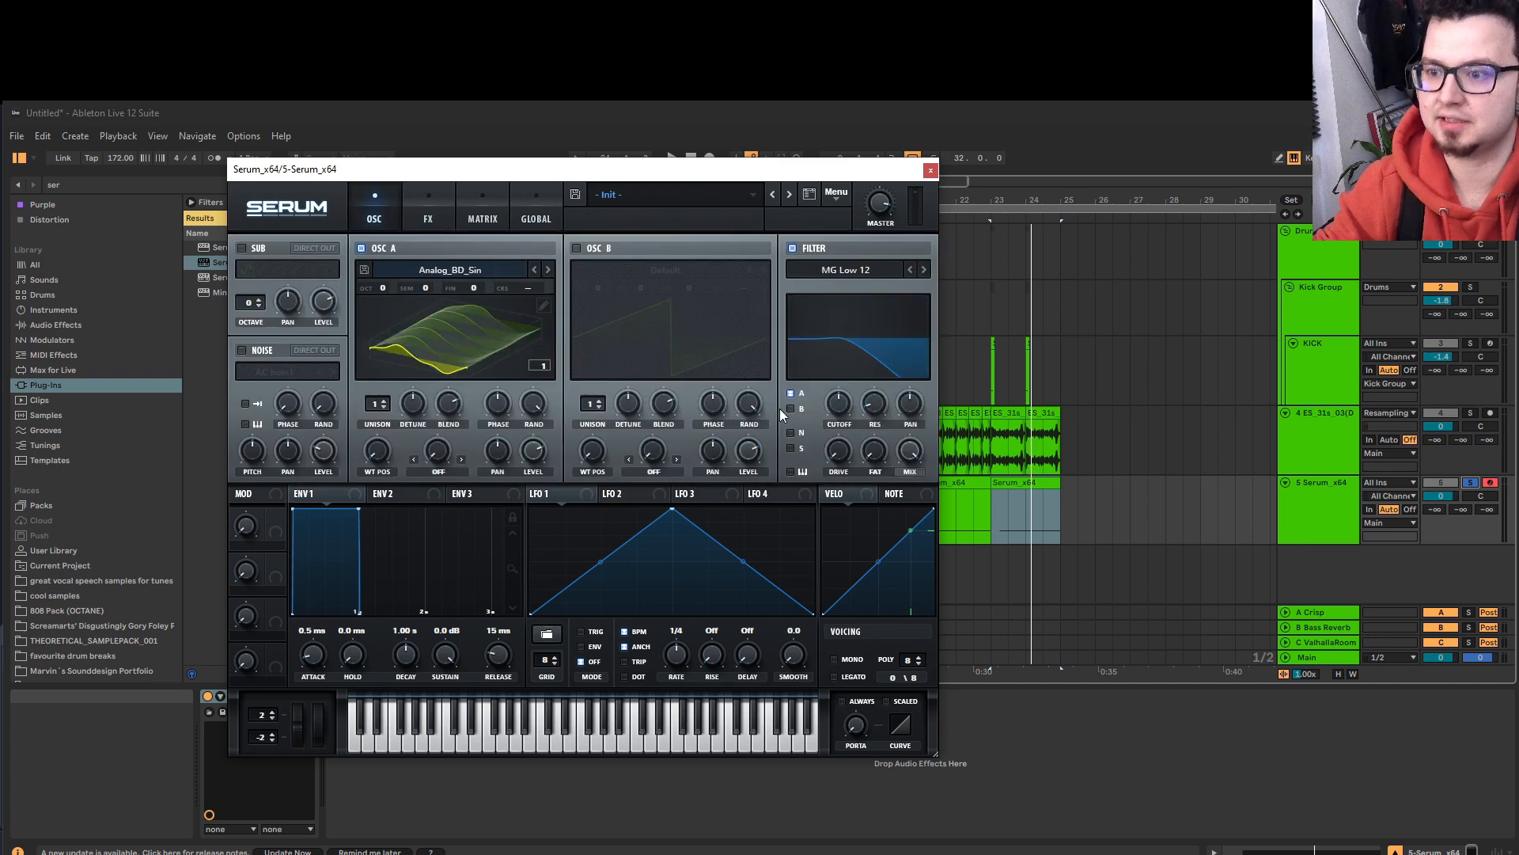
left_click_drag(574, 496, 831, 393)
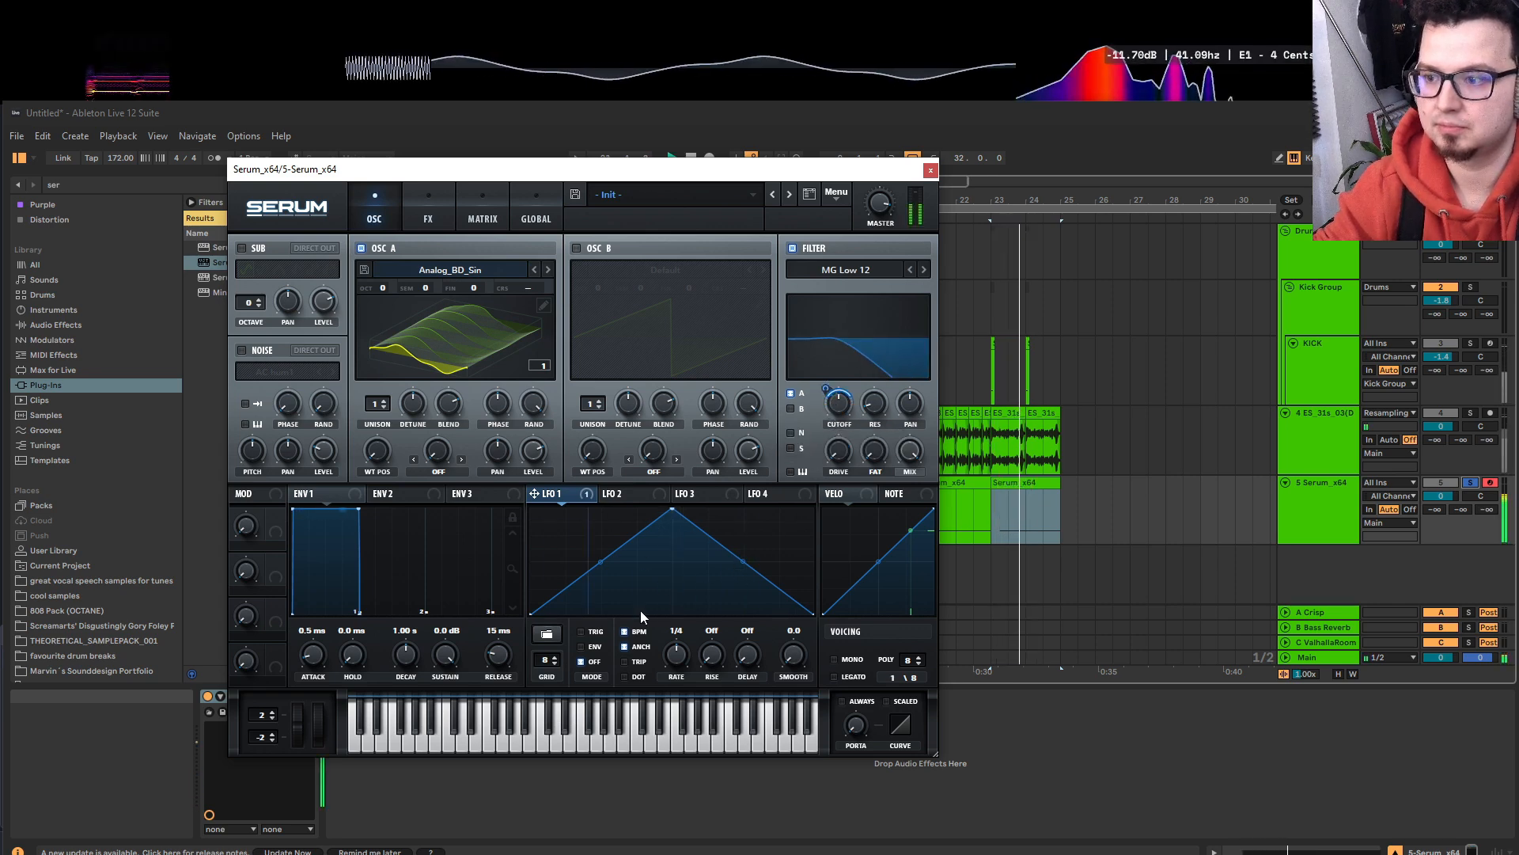
left_click_drag(674, 661, 677, 658)
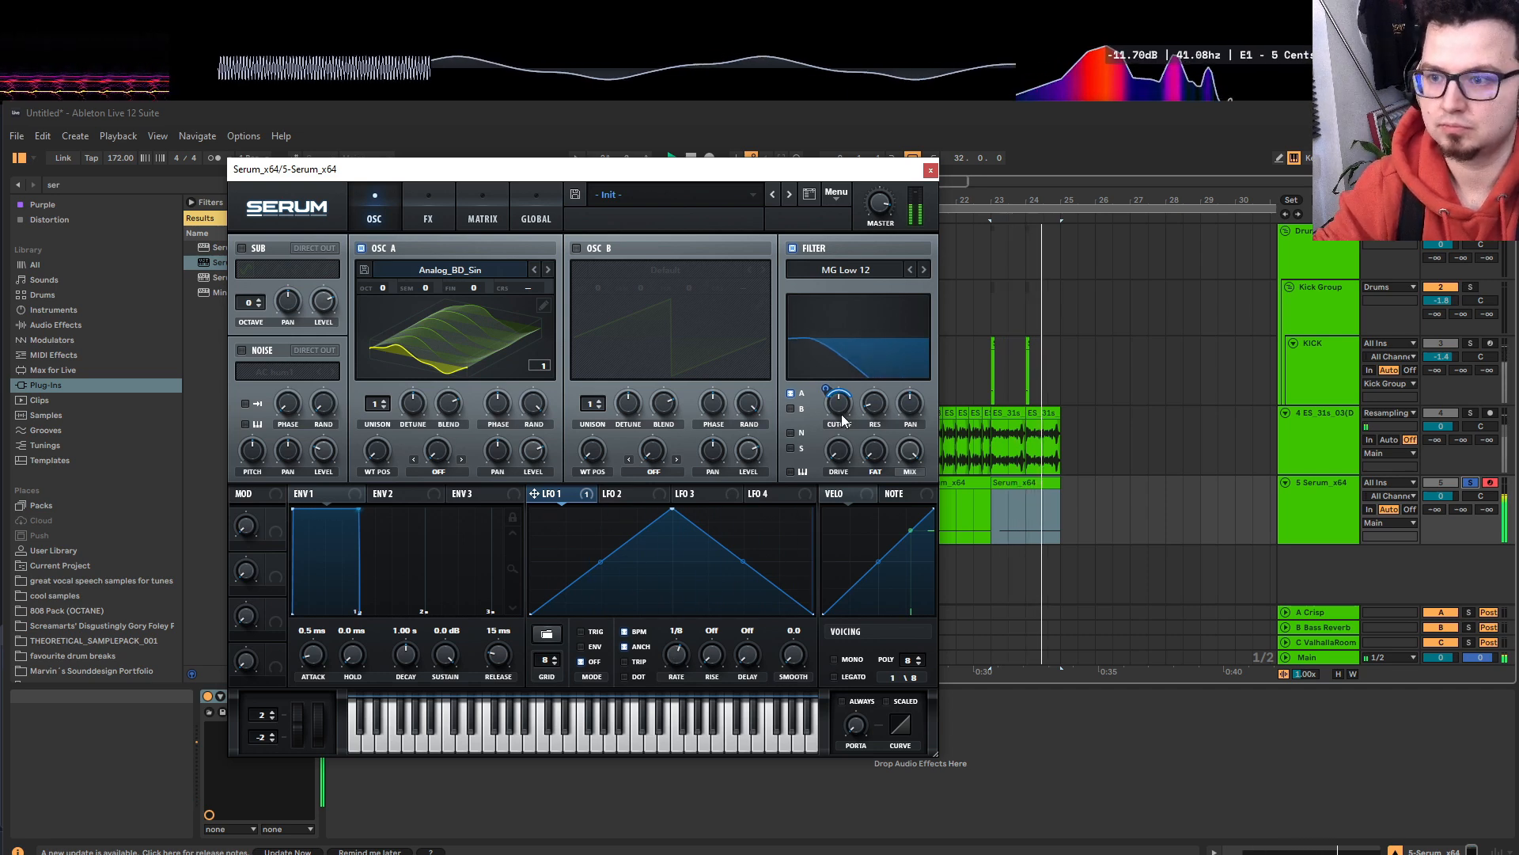
left_click_drag(839, 405, 833, 439)
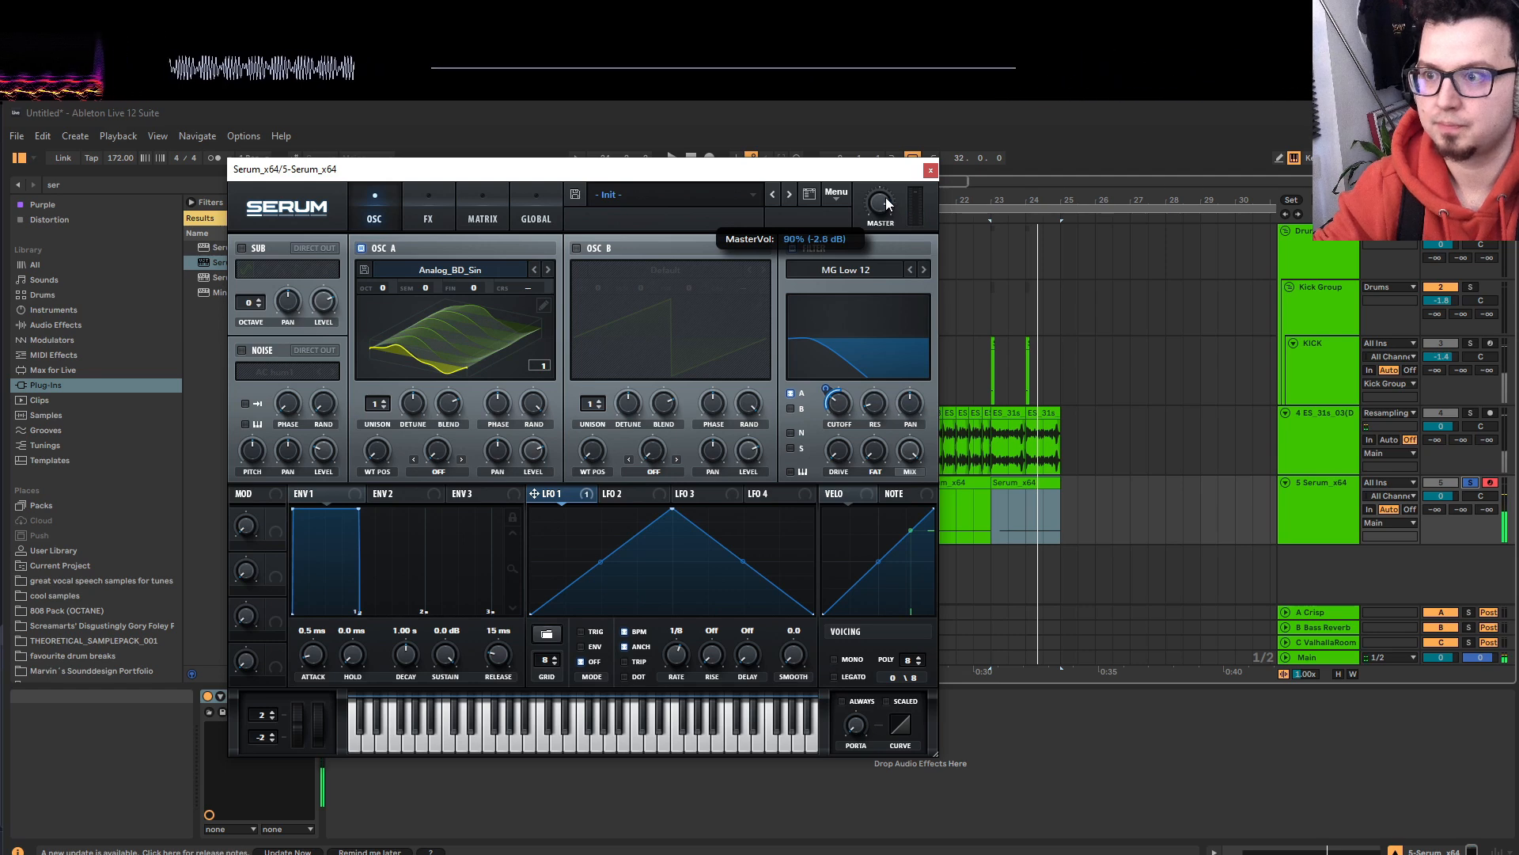
key("space")
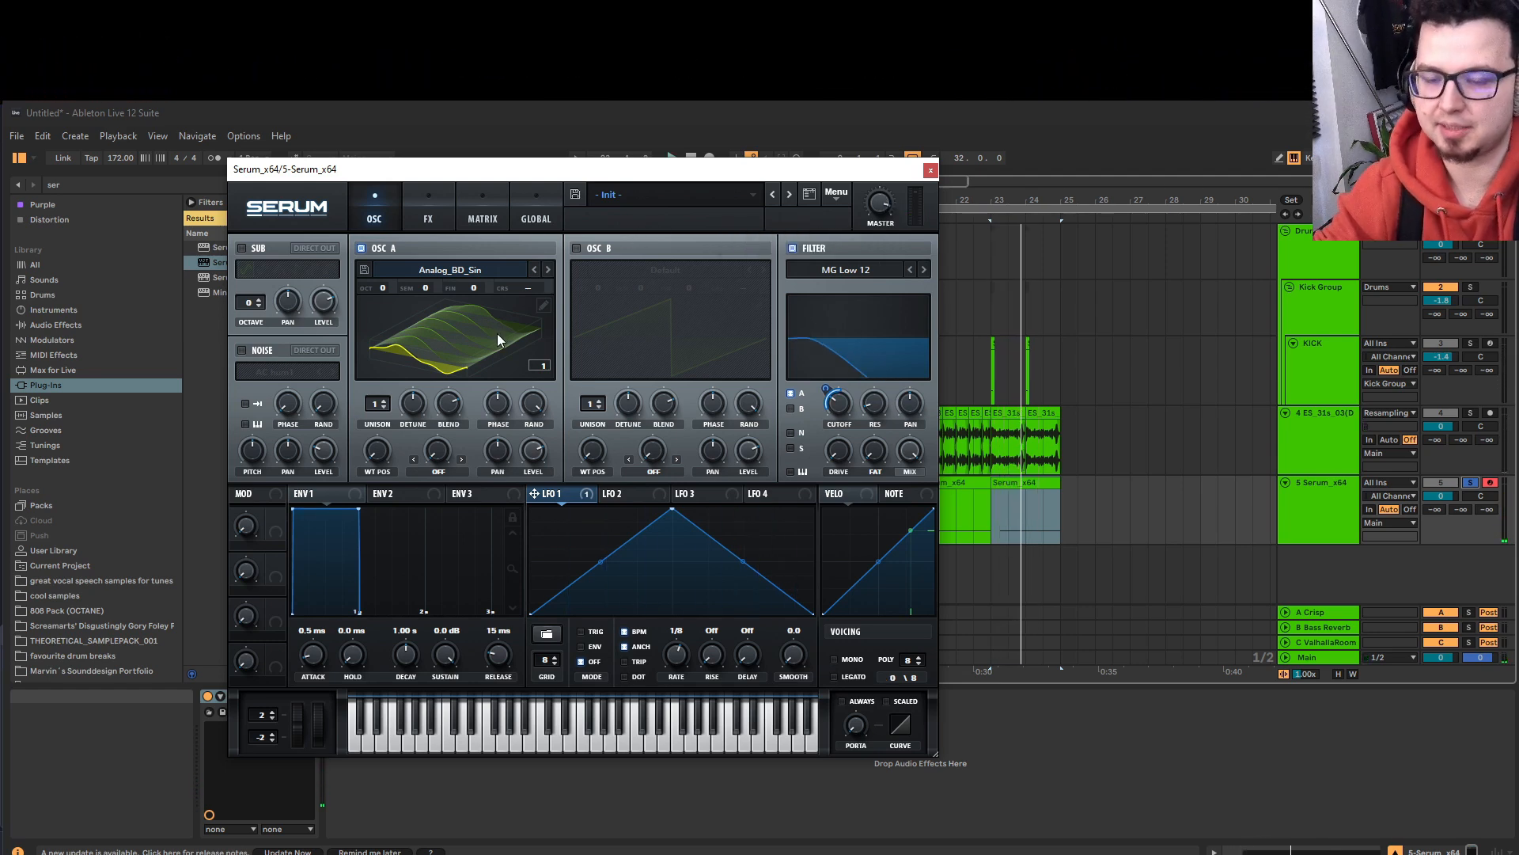
Add LFO 2 as the second modulation matrix source and reshape its triangle into a straight downward ramp.
left_click(449, 211)
left_click(473, 208)
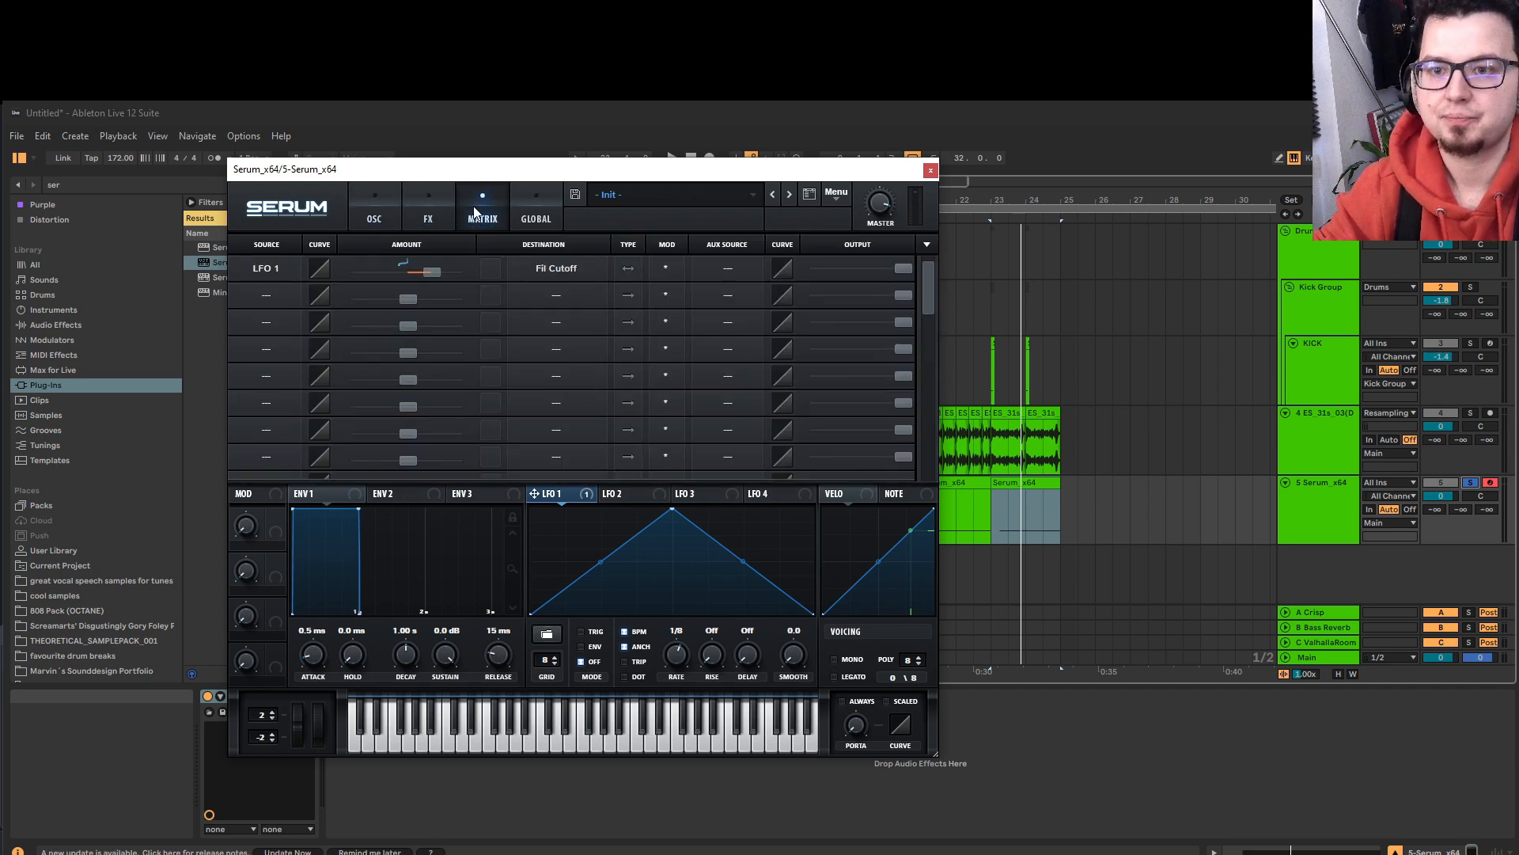
left_click(264, 293)
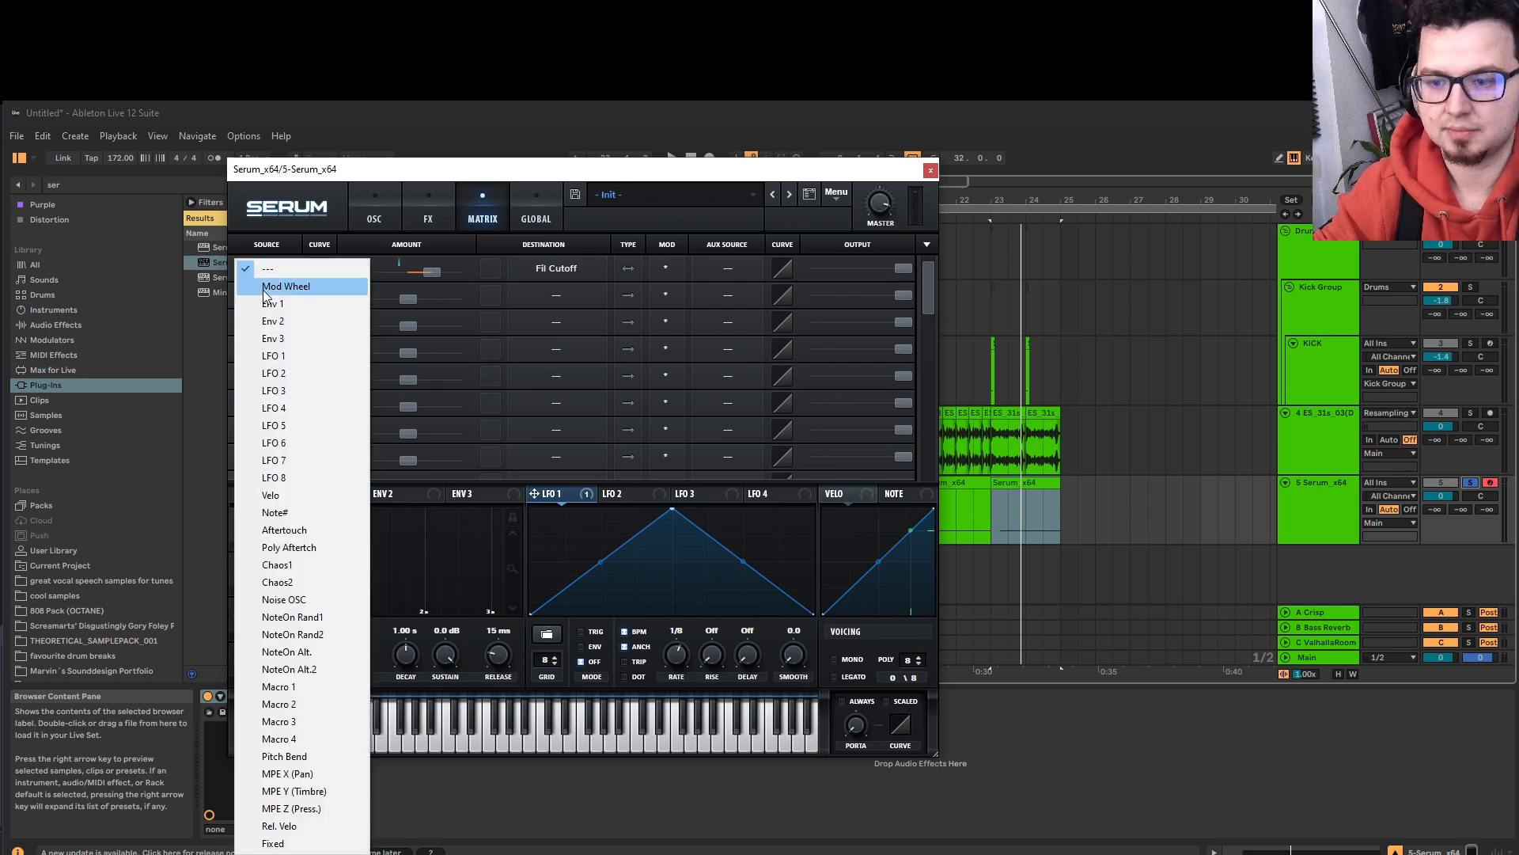
left_click(620, 495)
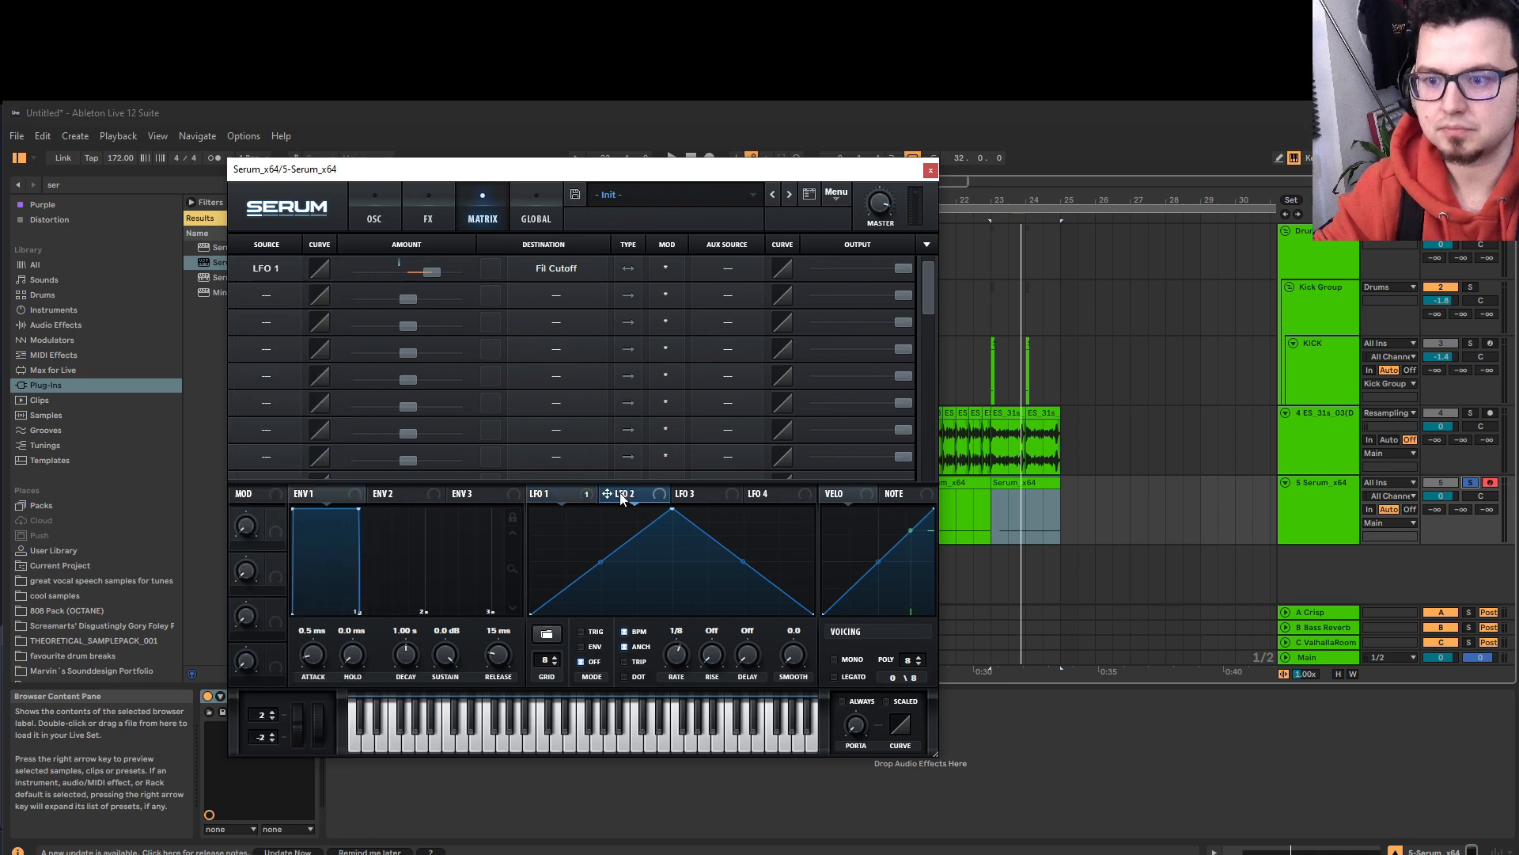
left_click_drag(277, 294, 279, 296)
left_click(263, 298)
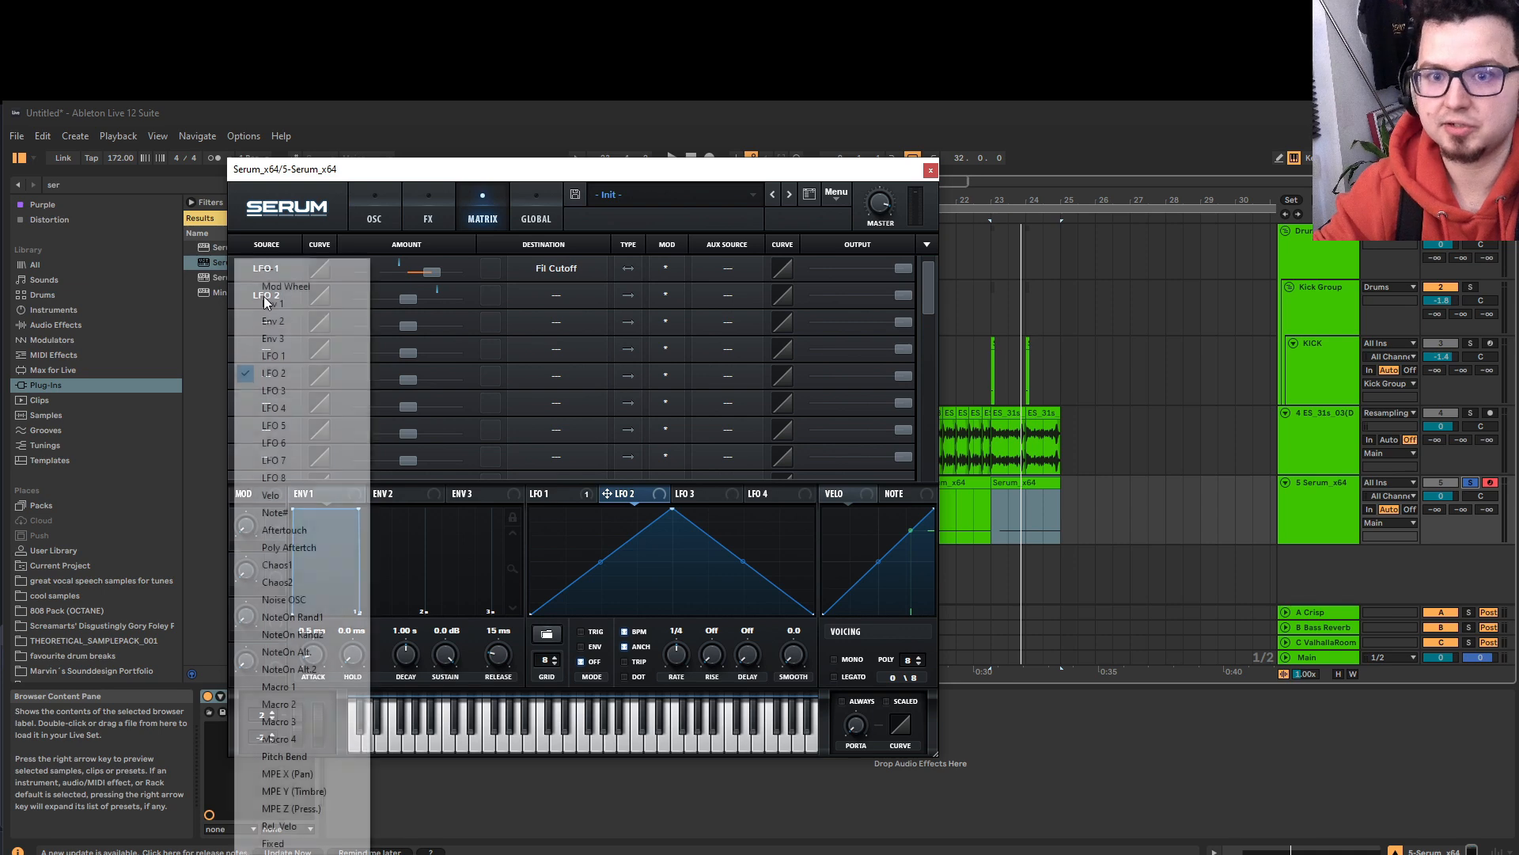
left_click(464, 179)
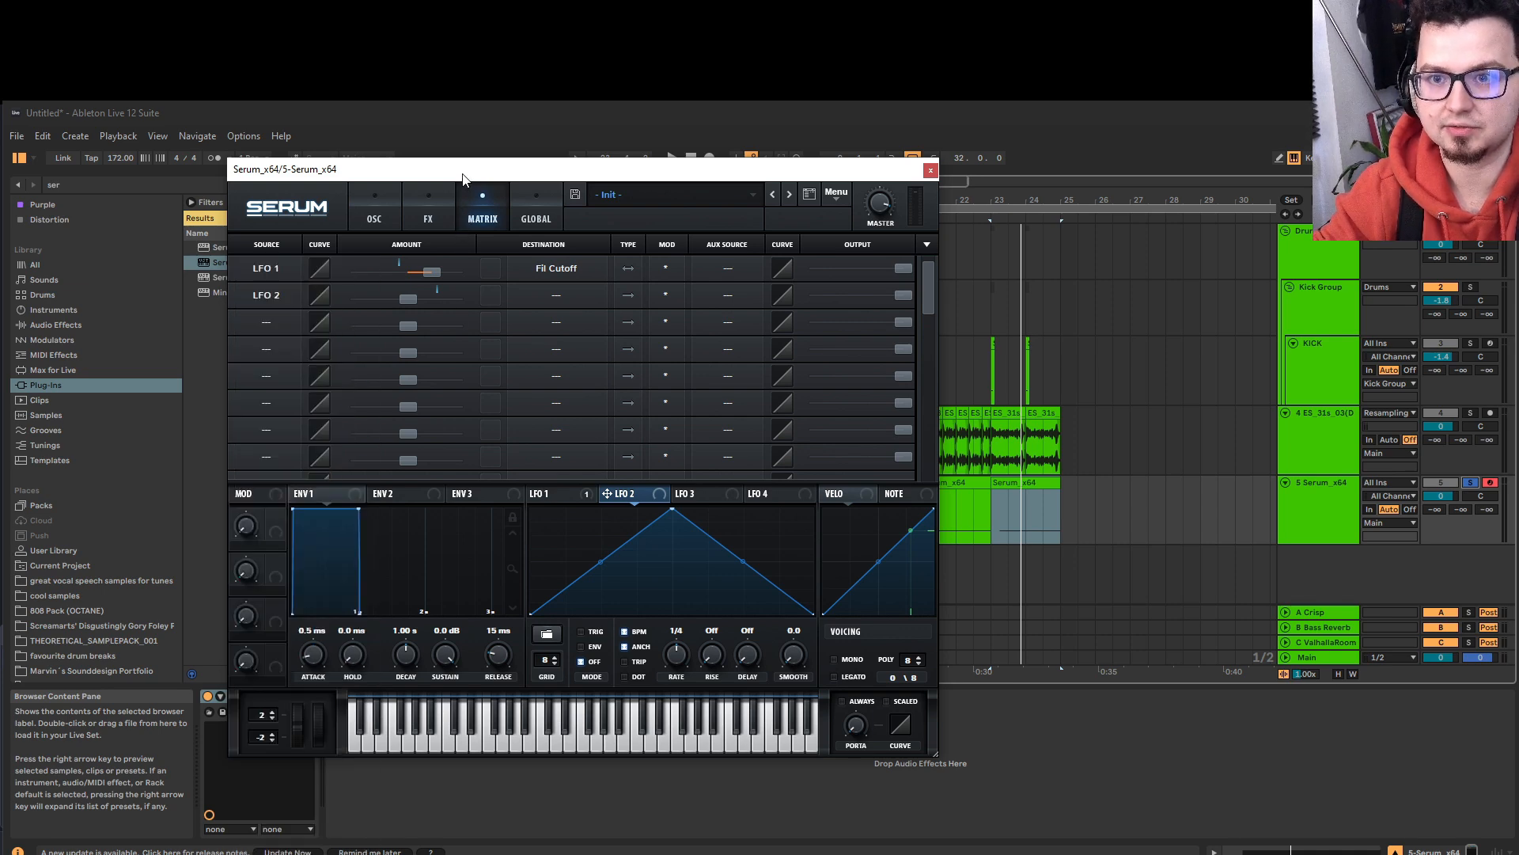
left_click_drag(669, 516, 526, 437)
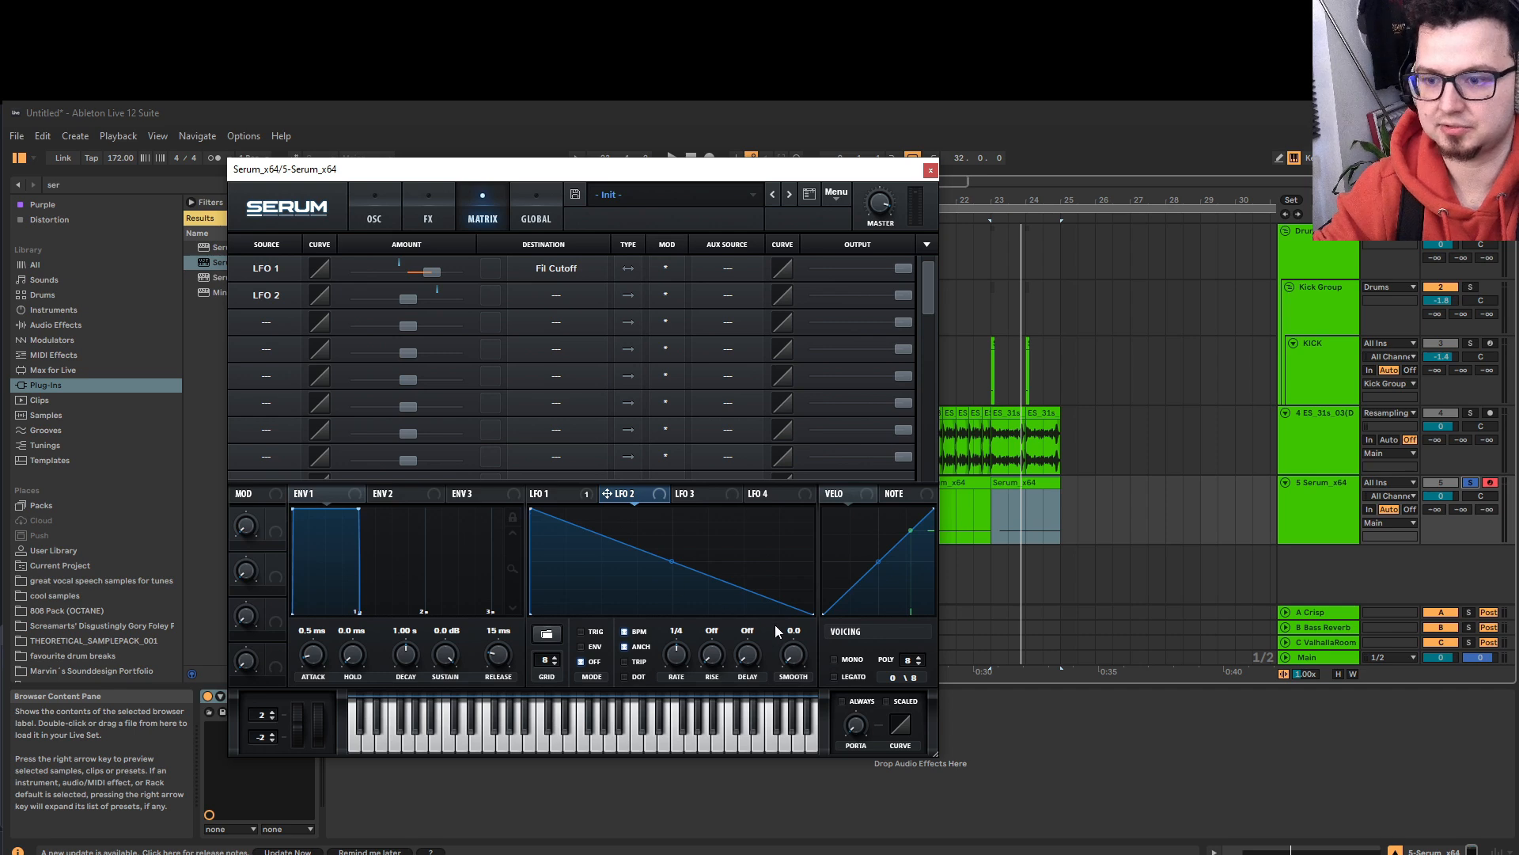
Route LFO 2 to A CoarsePit with a small positive amount, in trigger mode at a 4 bar rate.
left_click(511, 292)
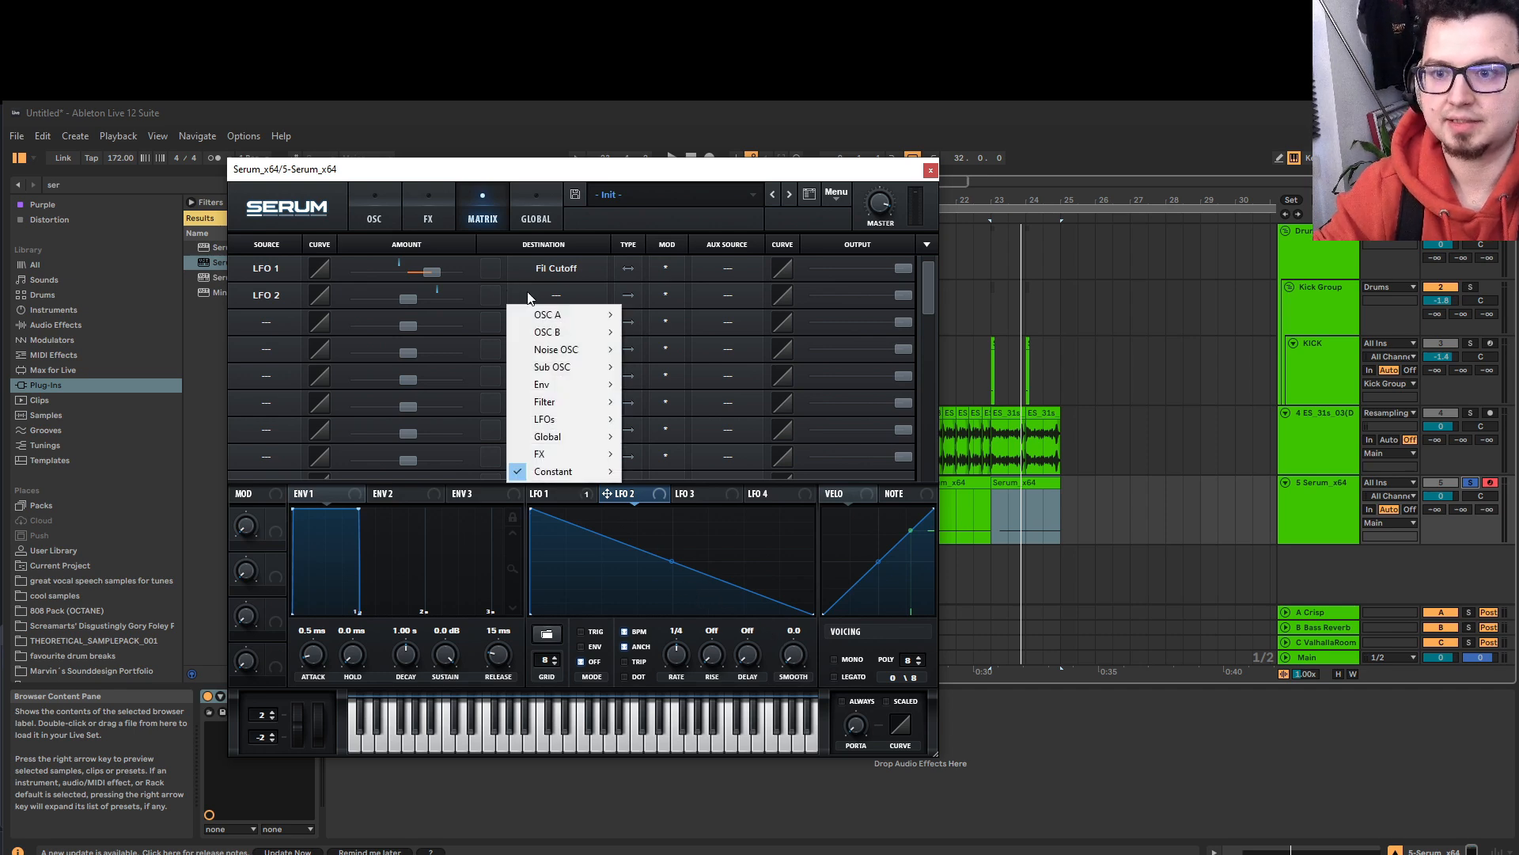
mouse_move(581, 439)
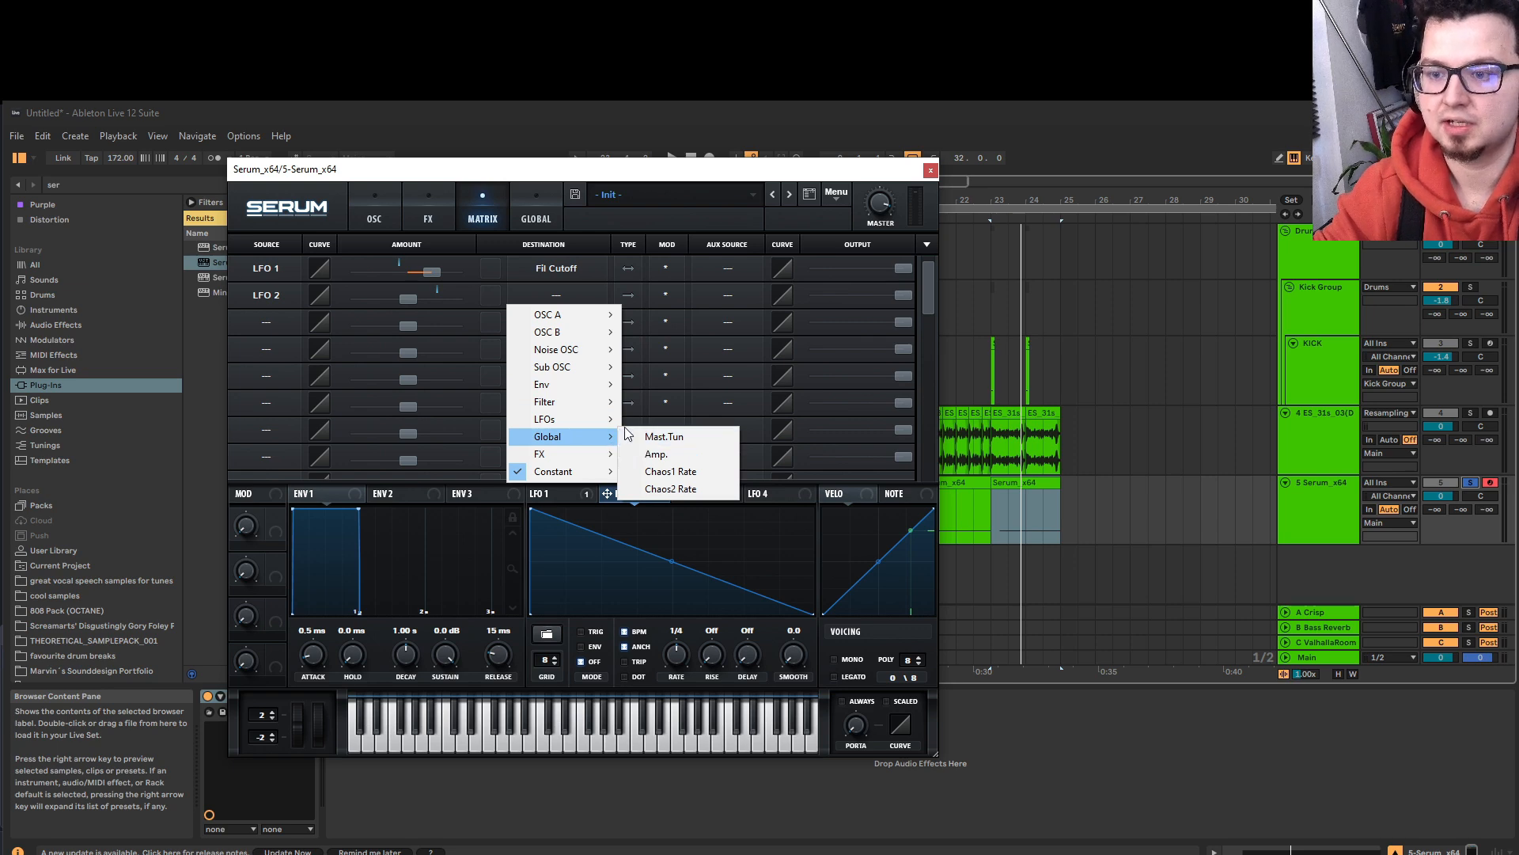
mouse_move(584, 317)
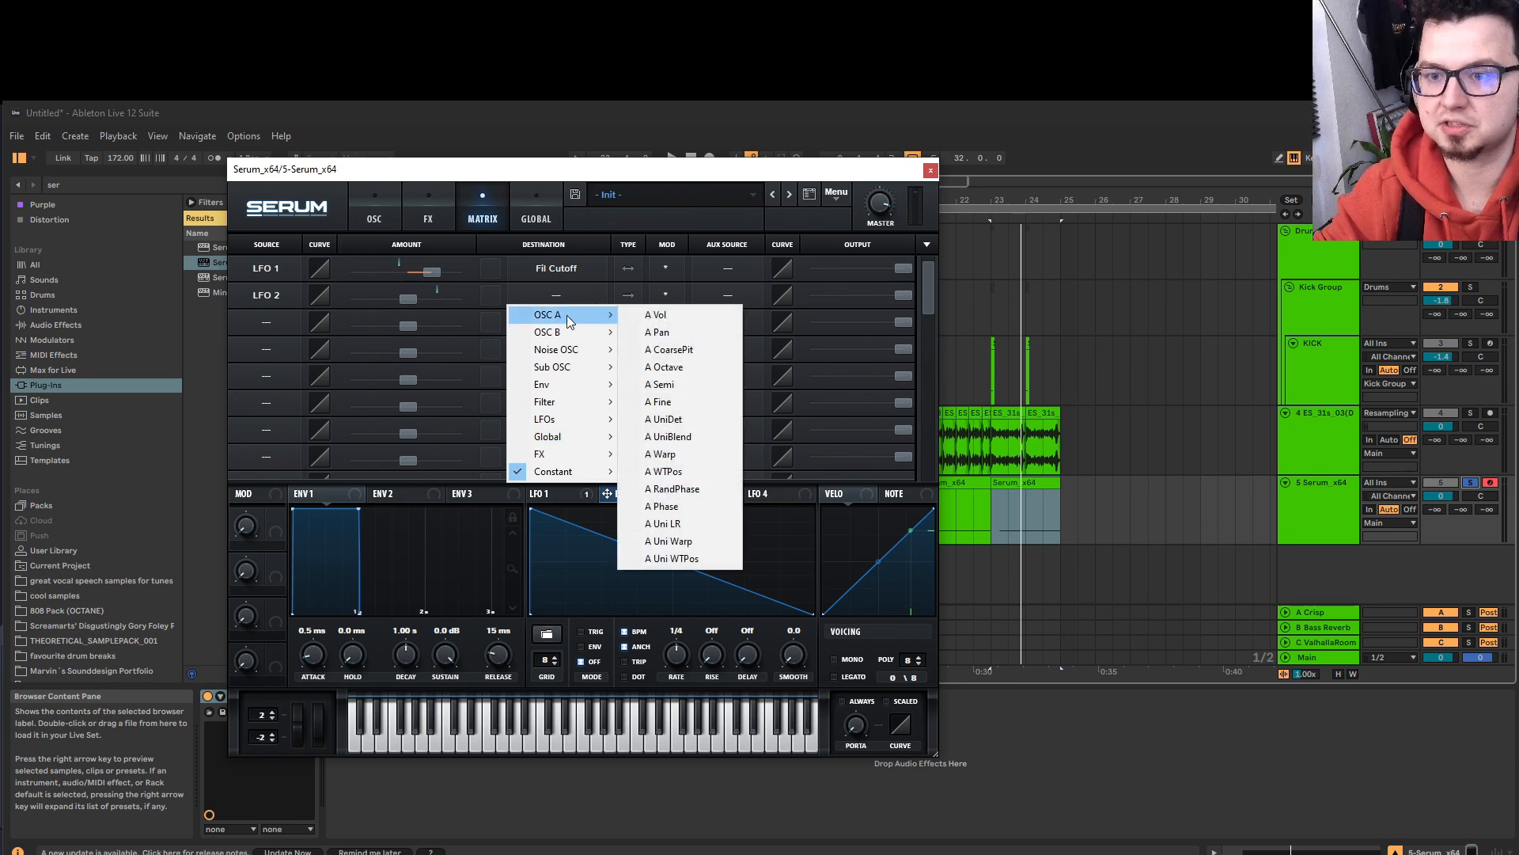
left_click(667, 353)
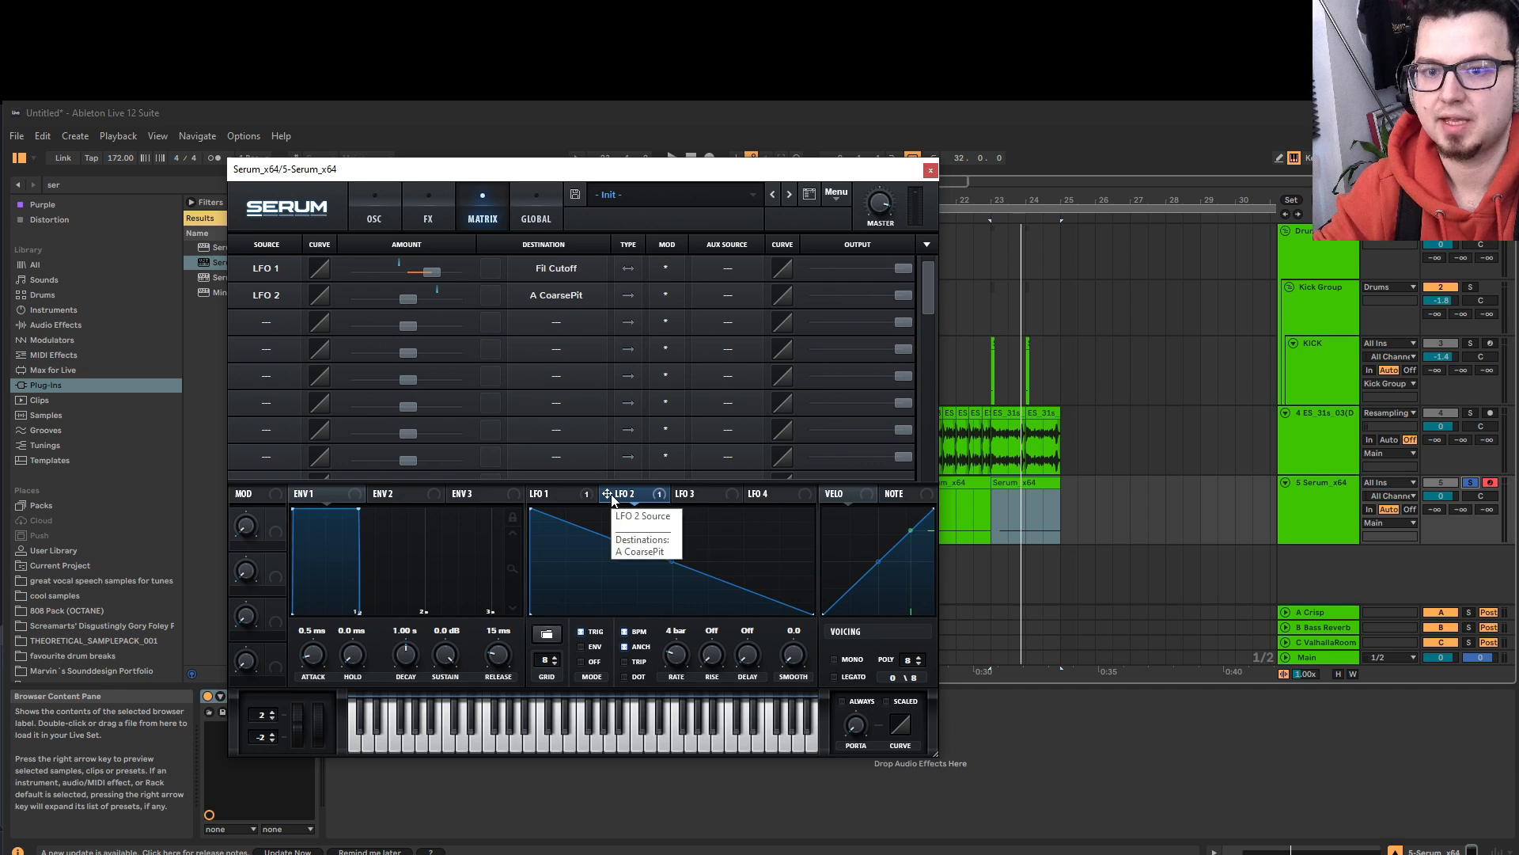
left_click_drag(406, 297, 421, 299)
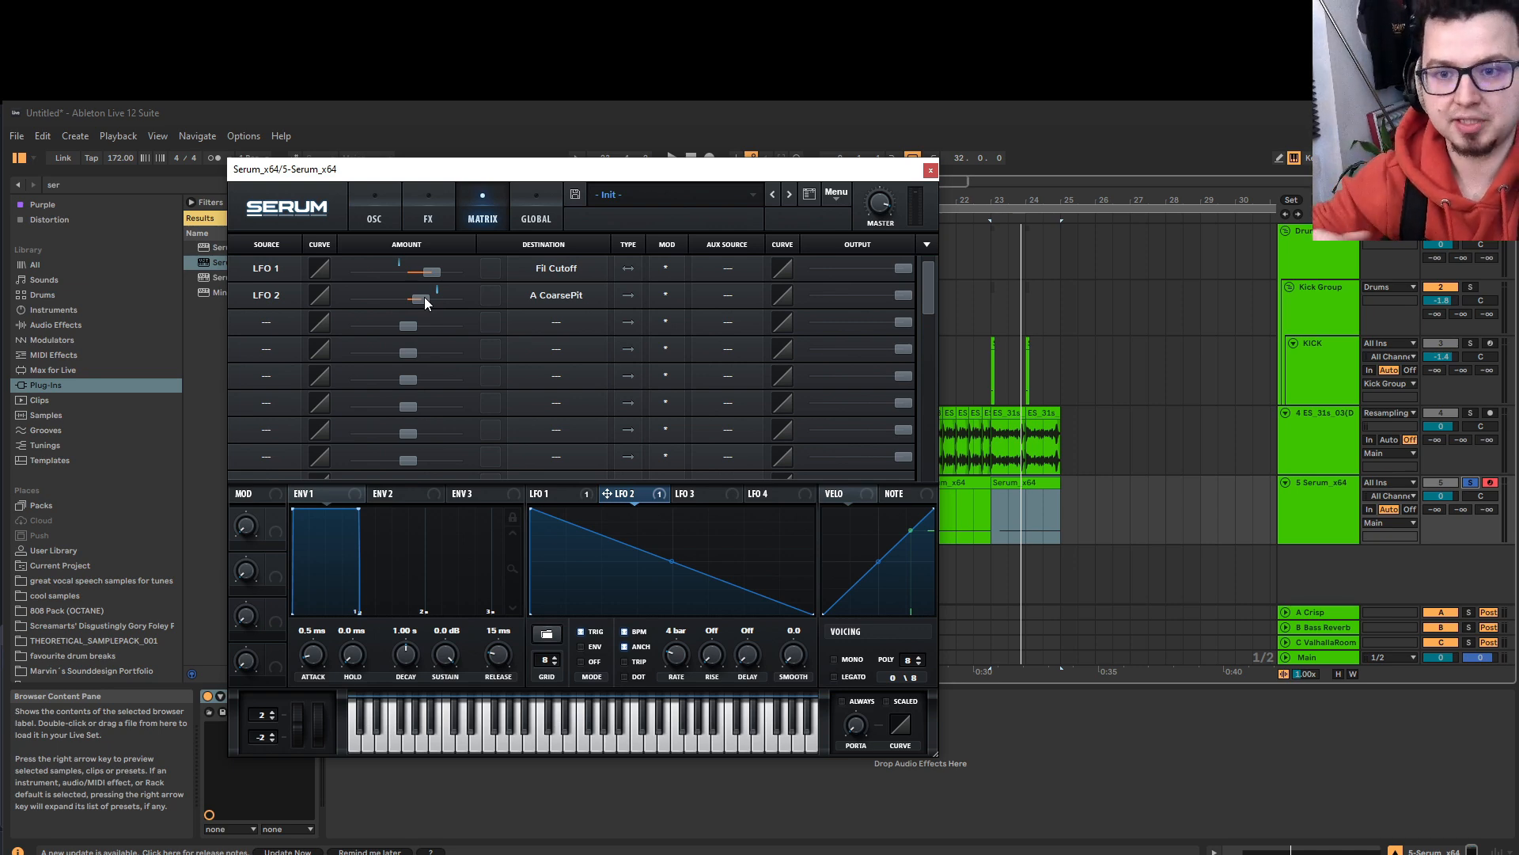
mouse_move(421, 300)
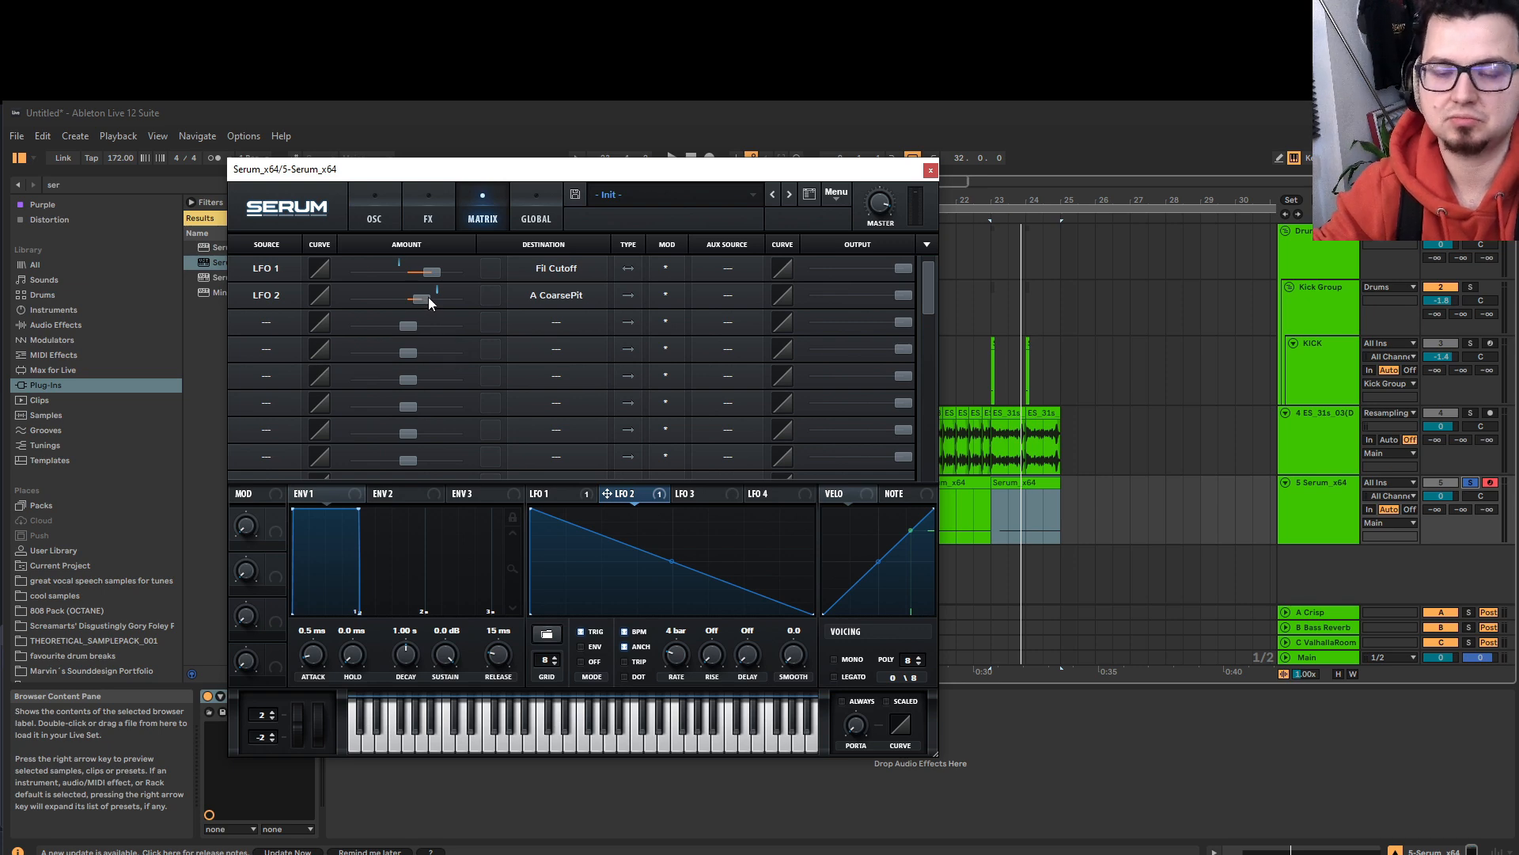
During playback, set LFO 2's rate to 2 bar and bend its ramp into a concave falling curve.
key("space")
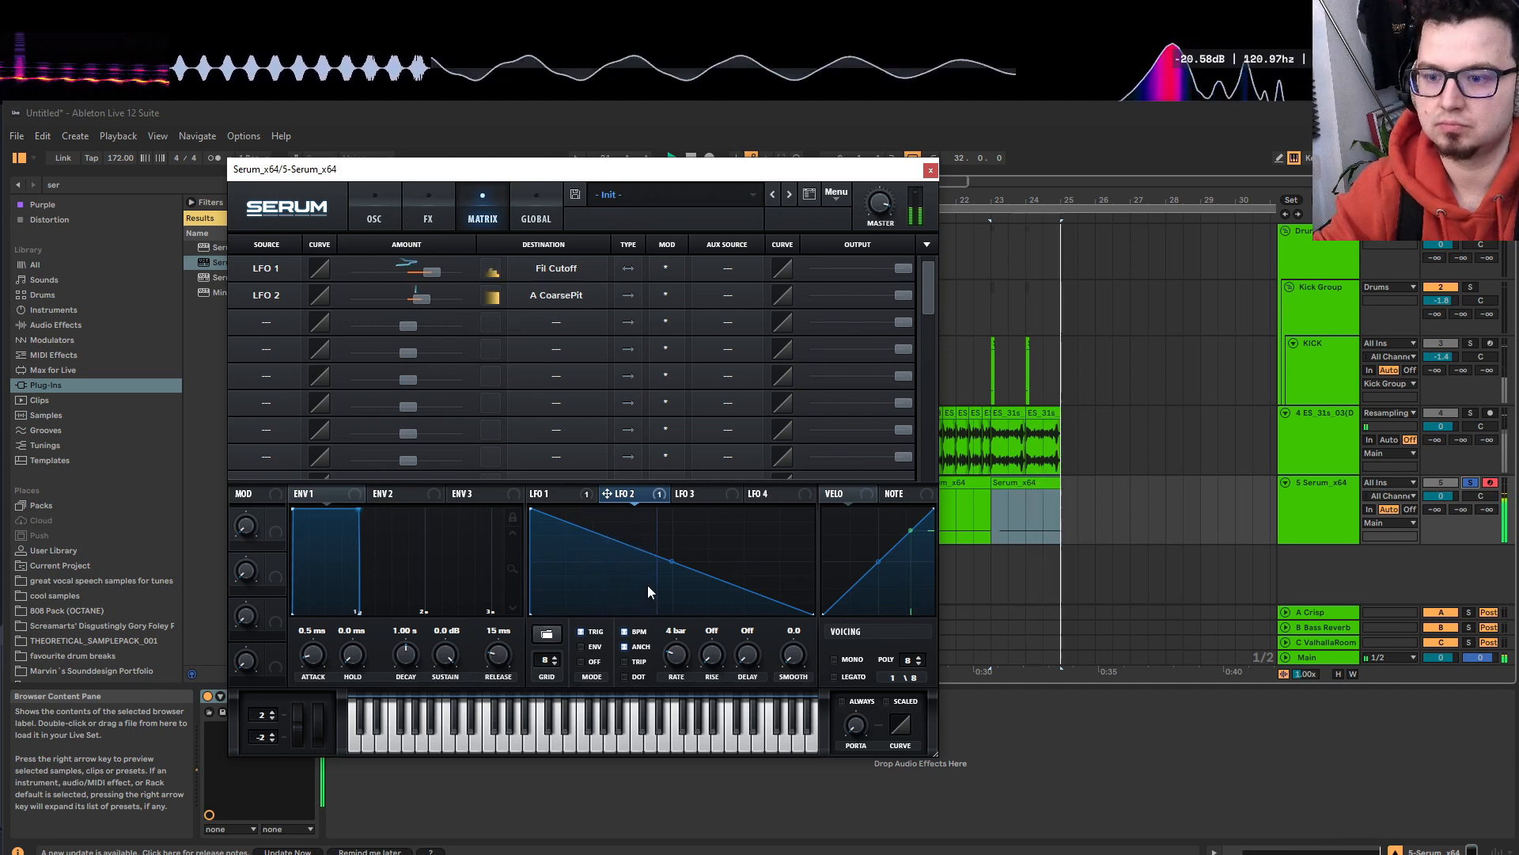
left_click_drag(678, 662, 681, 654)
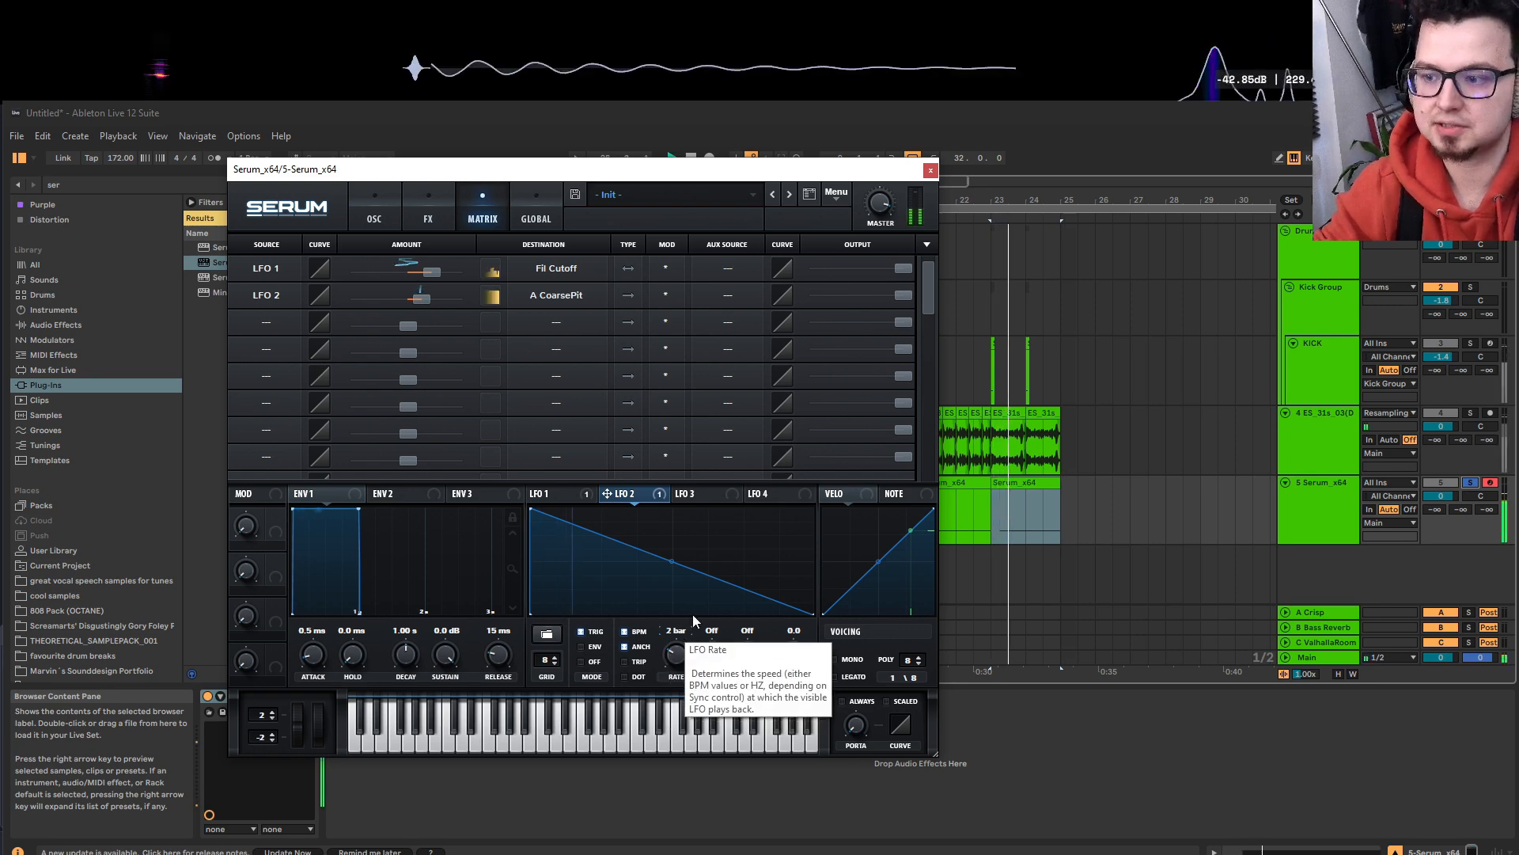
left_click_drag(672, 561, 679, 588)
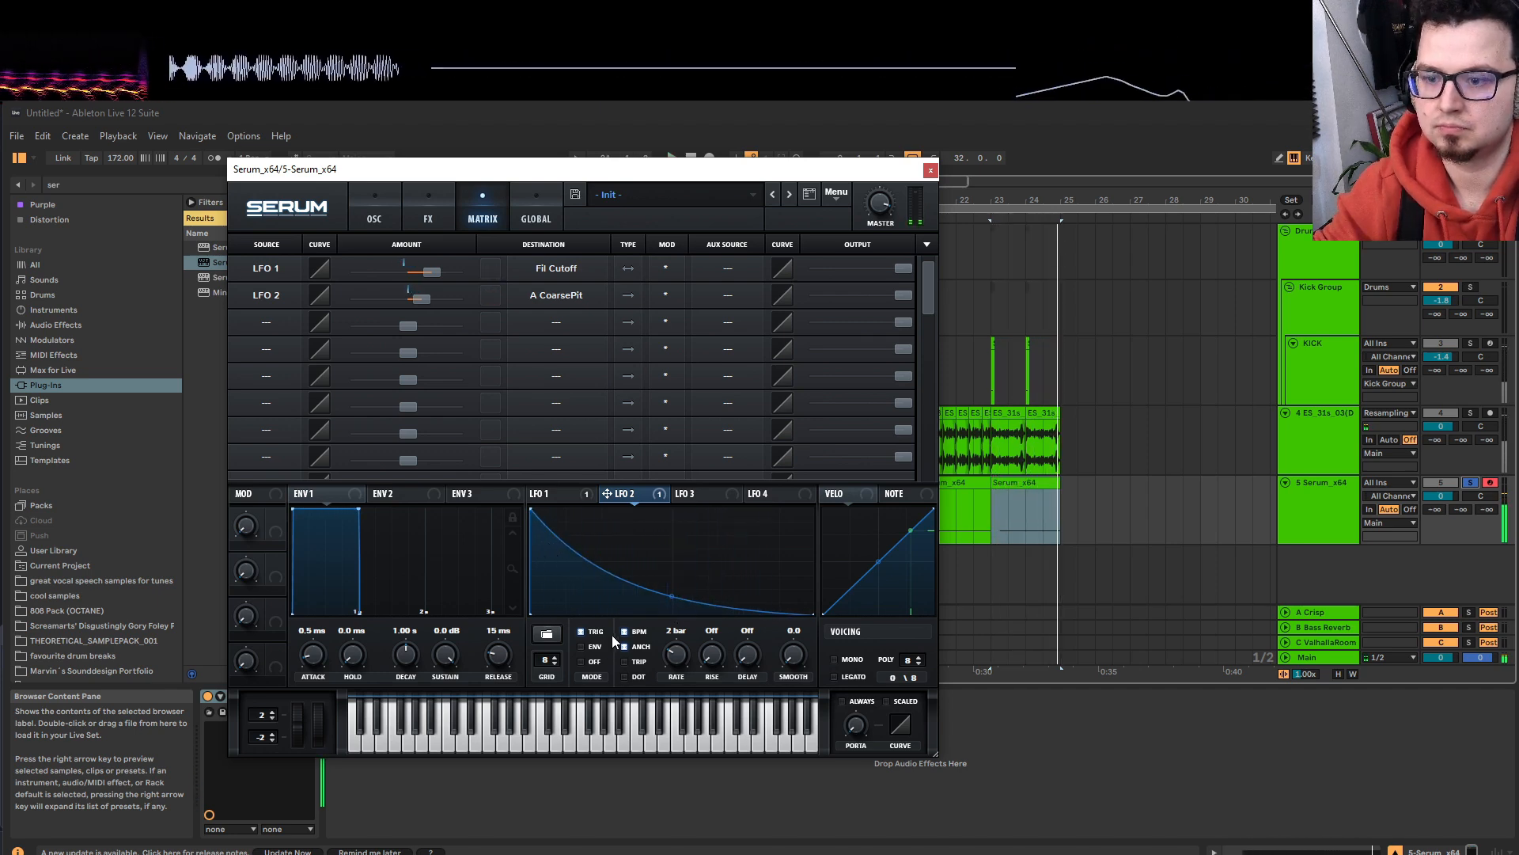
Set LFO 1 to a dotted 1/16 rate, and lower LFO 2's pitch modulation amount with a slightly gentler falling curve.
left_click(549, 494)
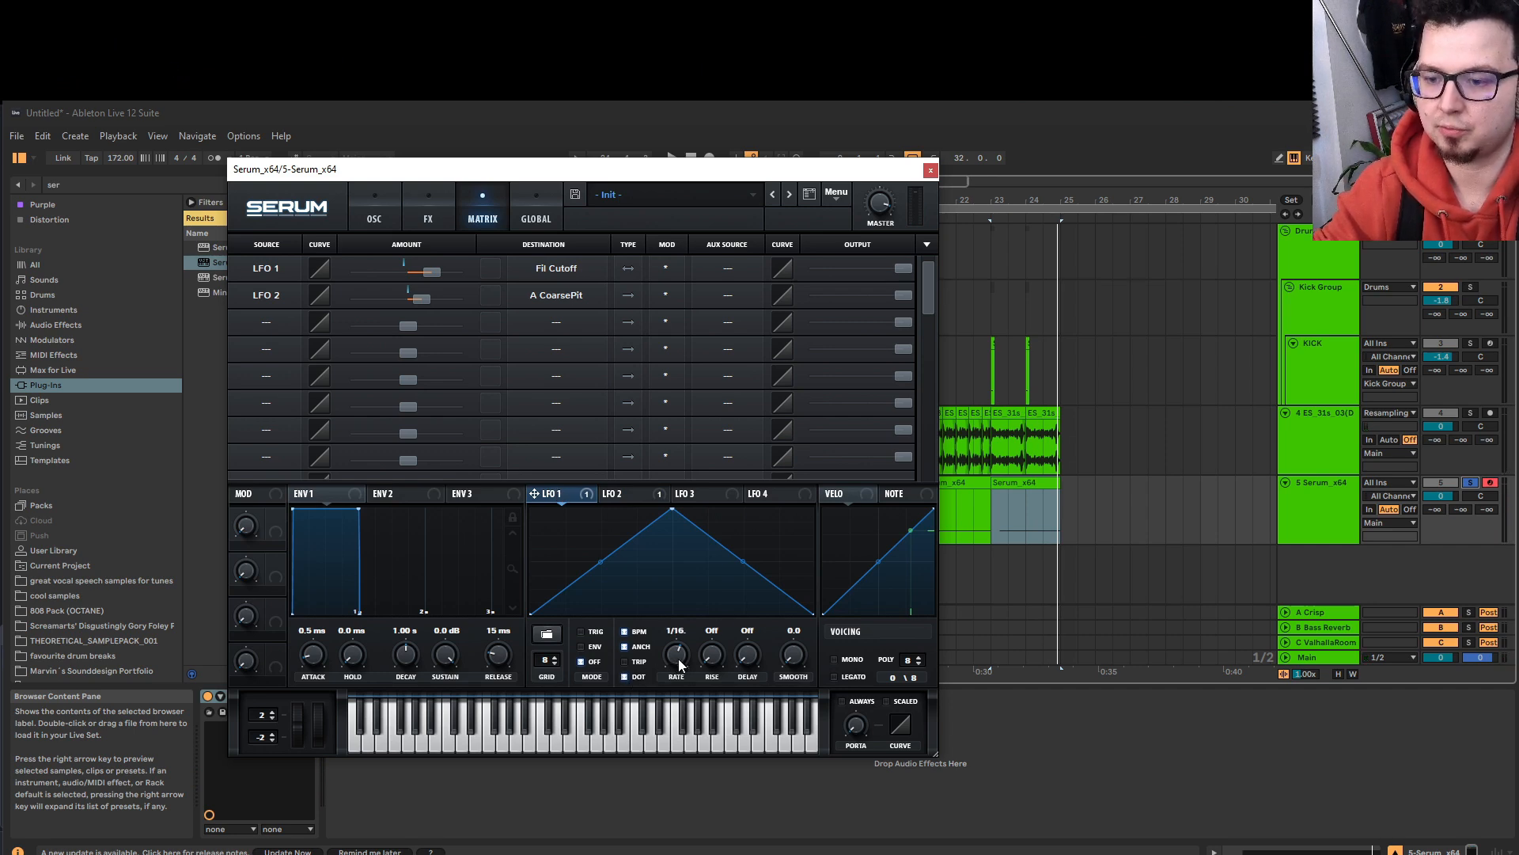
key("space")
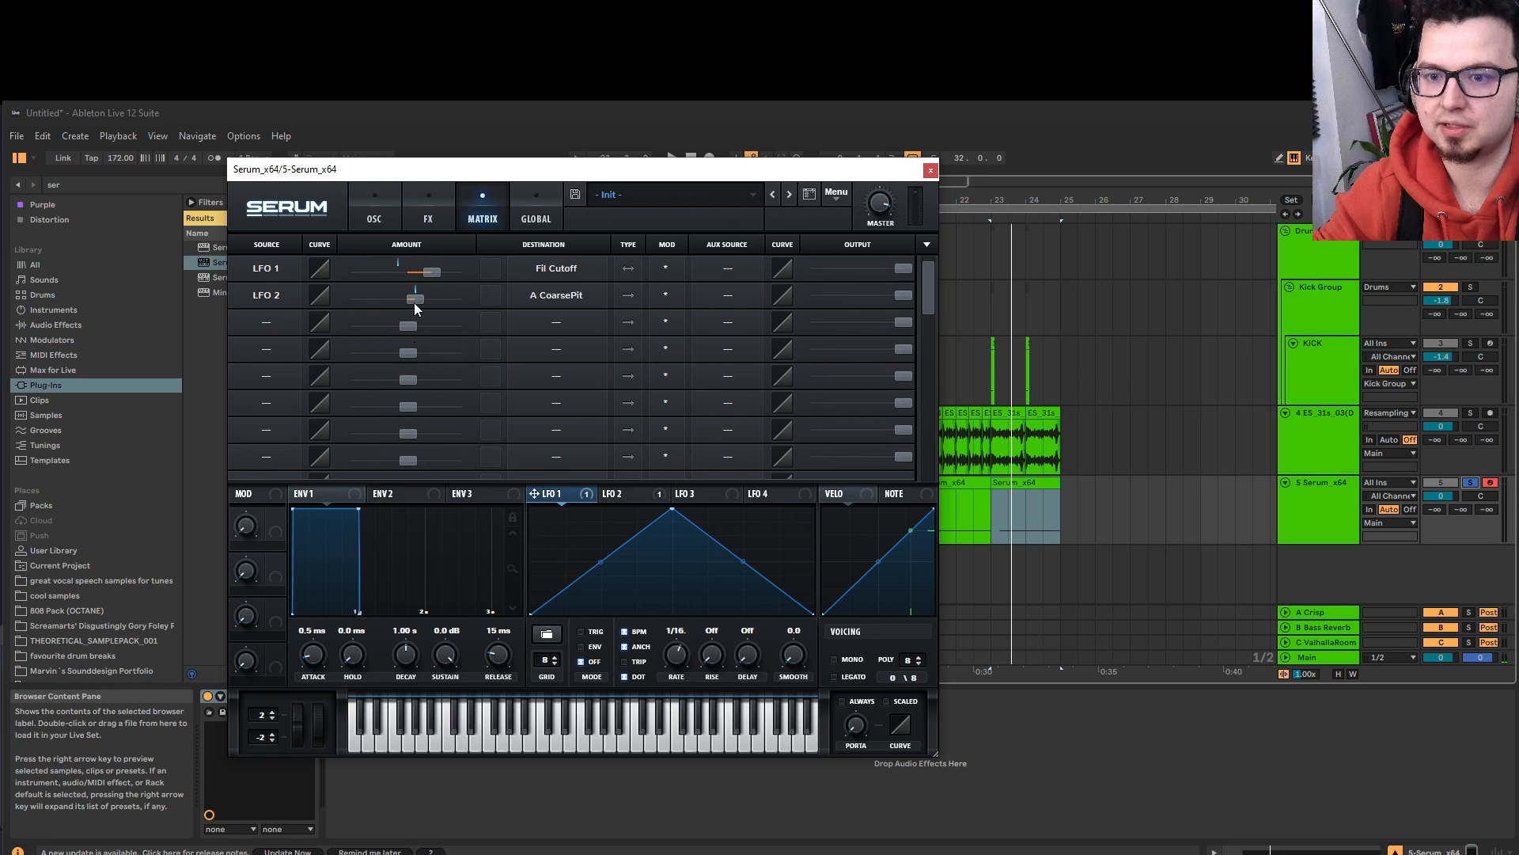
left_click(629, 493)
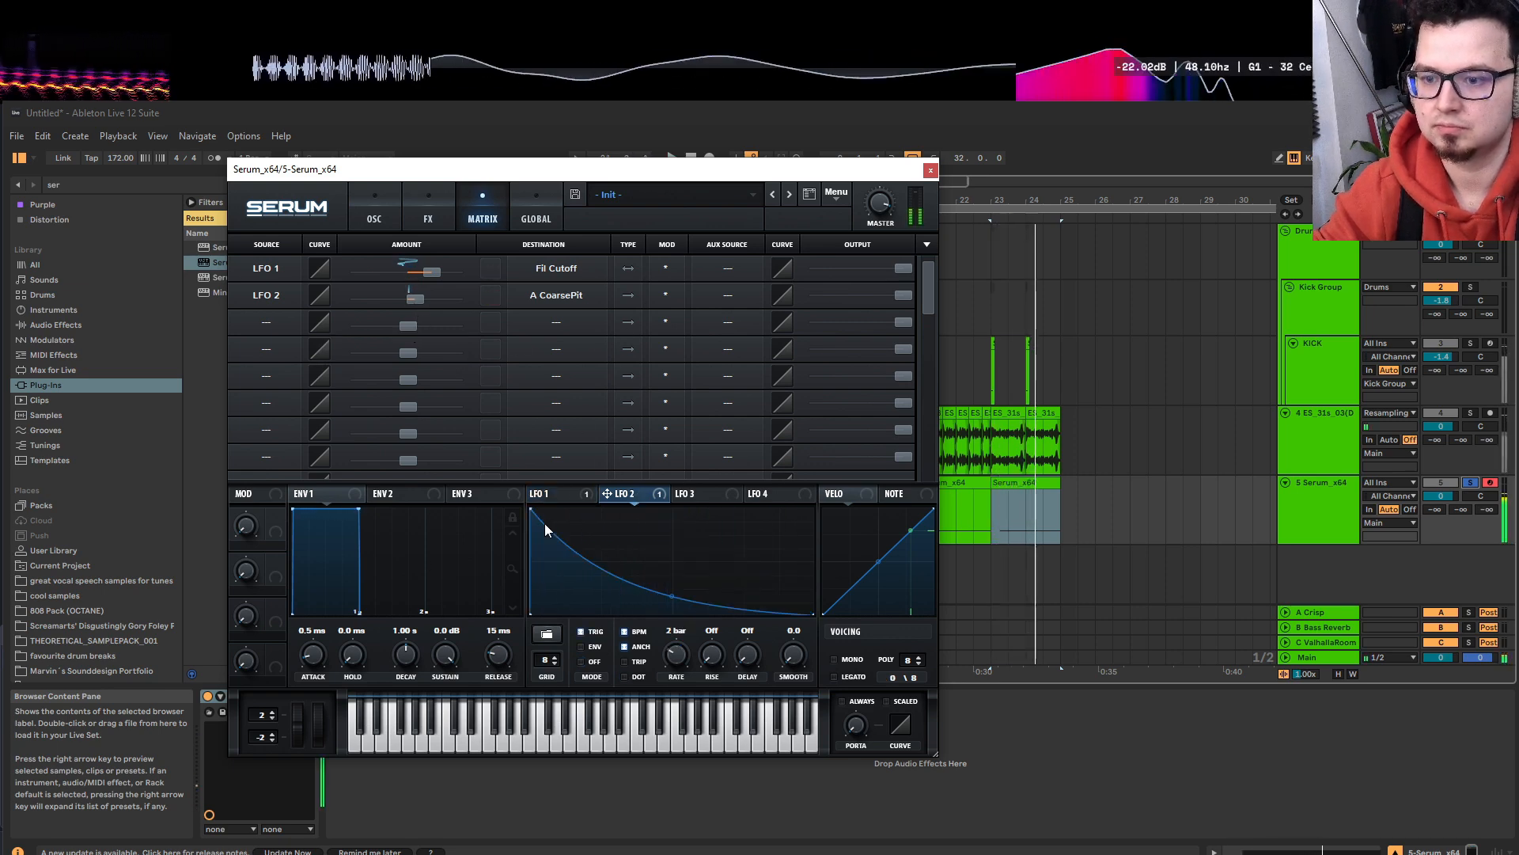
left_click_drag(673, 605, 672, 603)
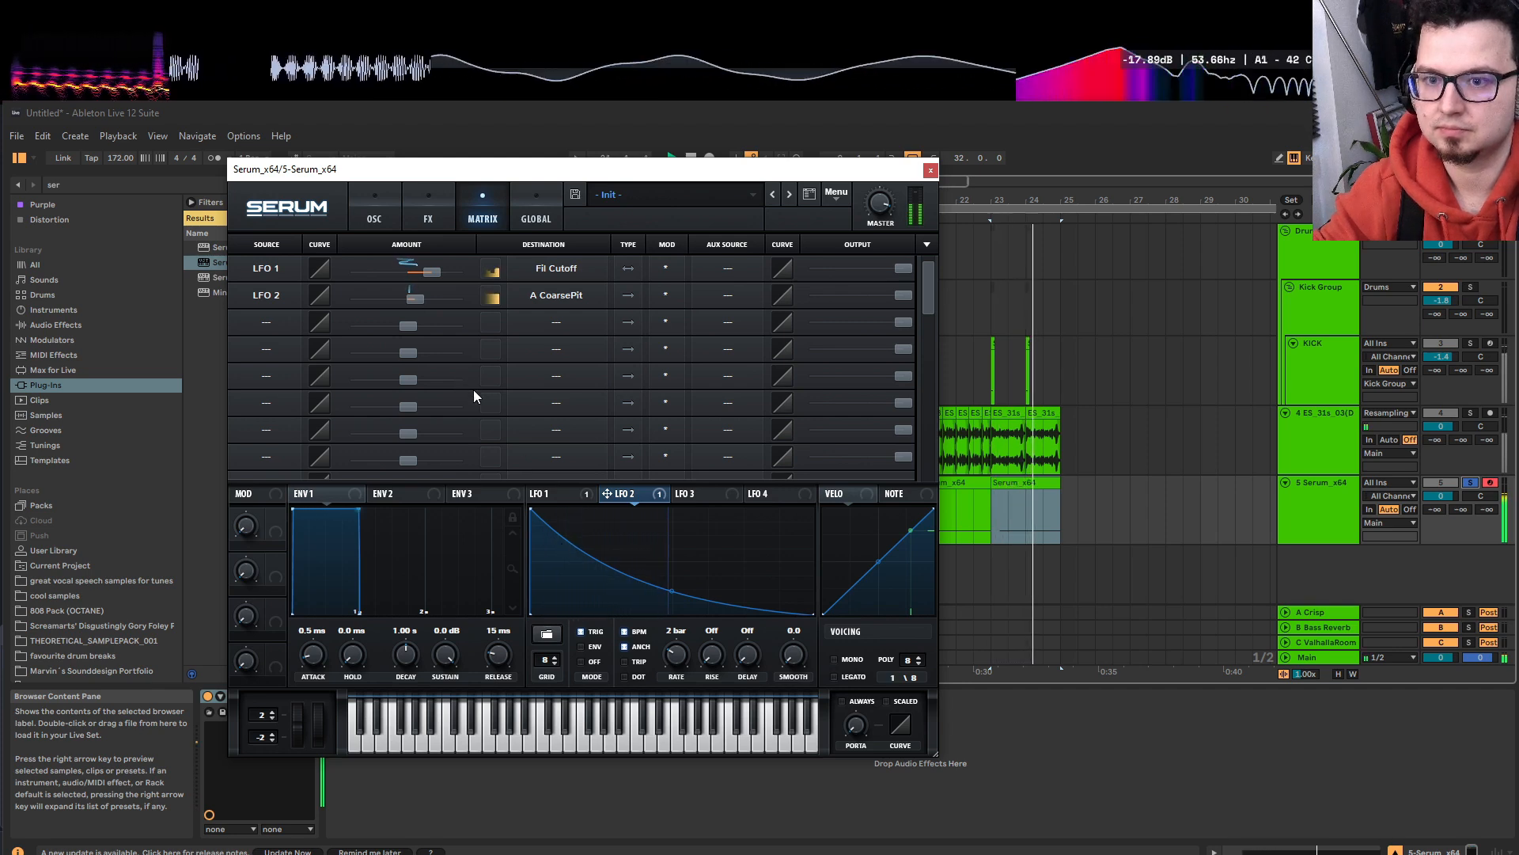
Close the Serum window, unsolo its track and play the full arrangement from bar 9.
left_click(930, 171)
left_click(492, 510)
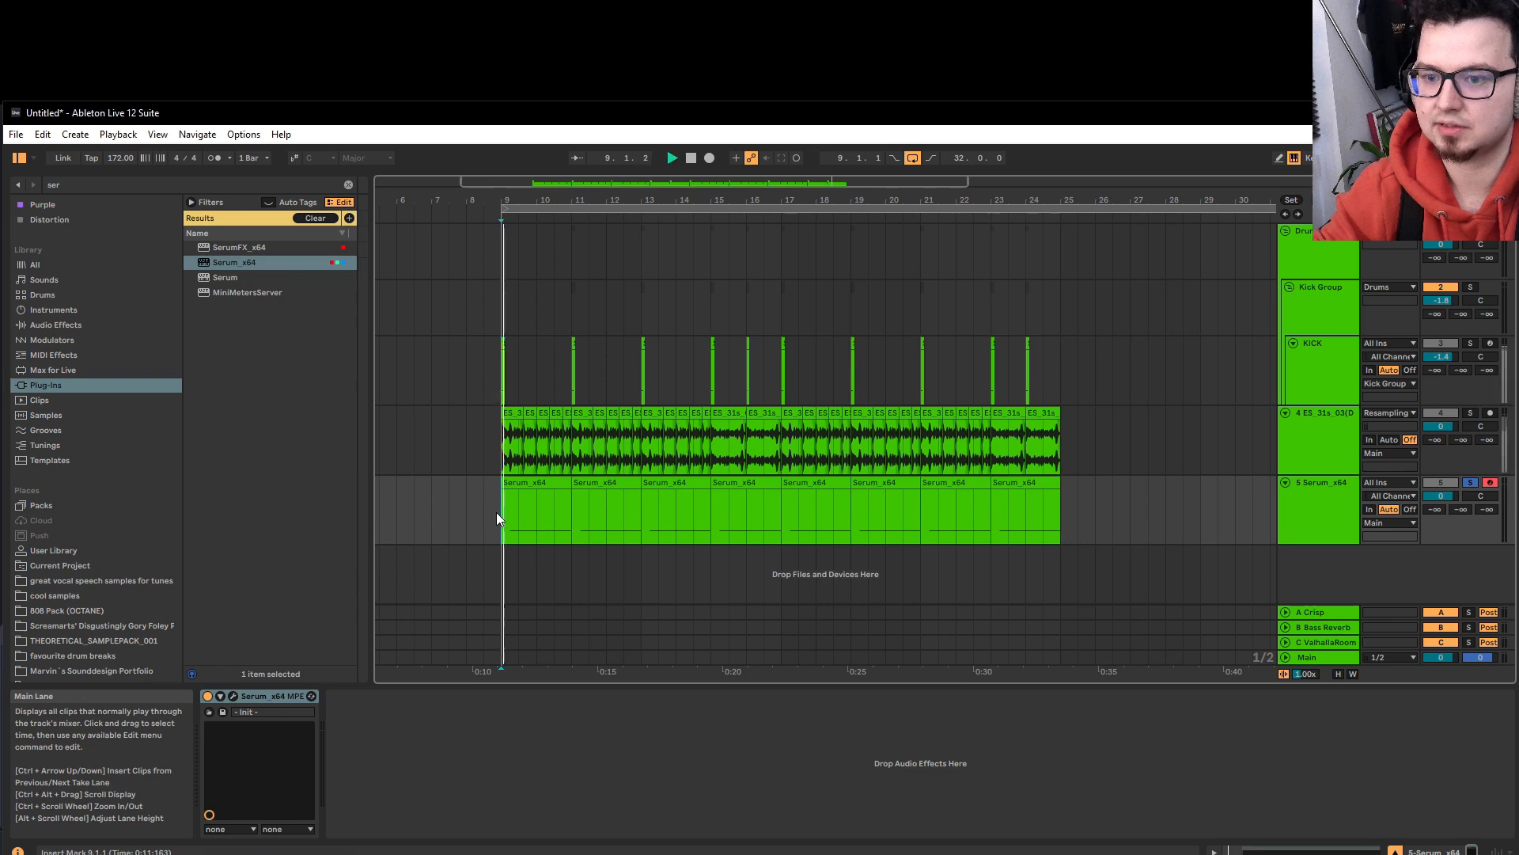
left_click(1473, 484)
key("space")
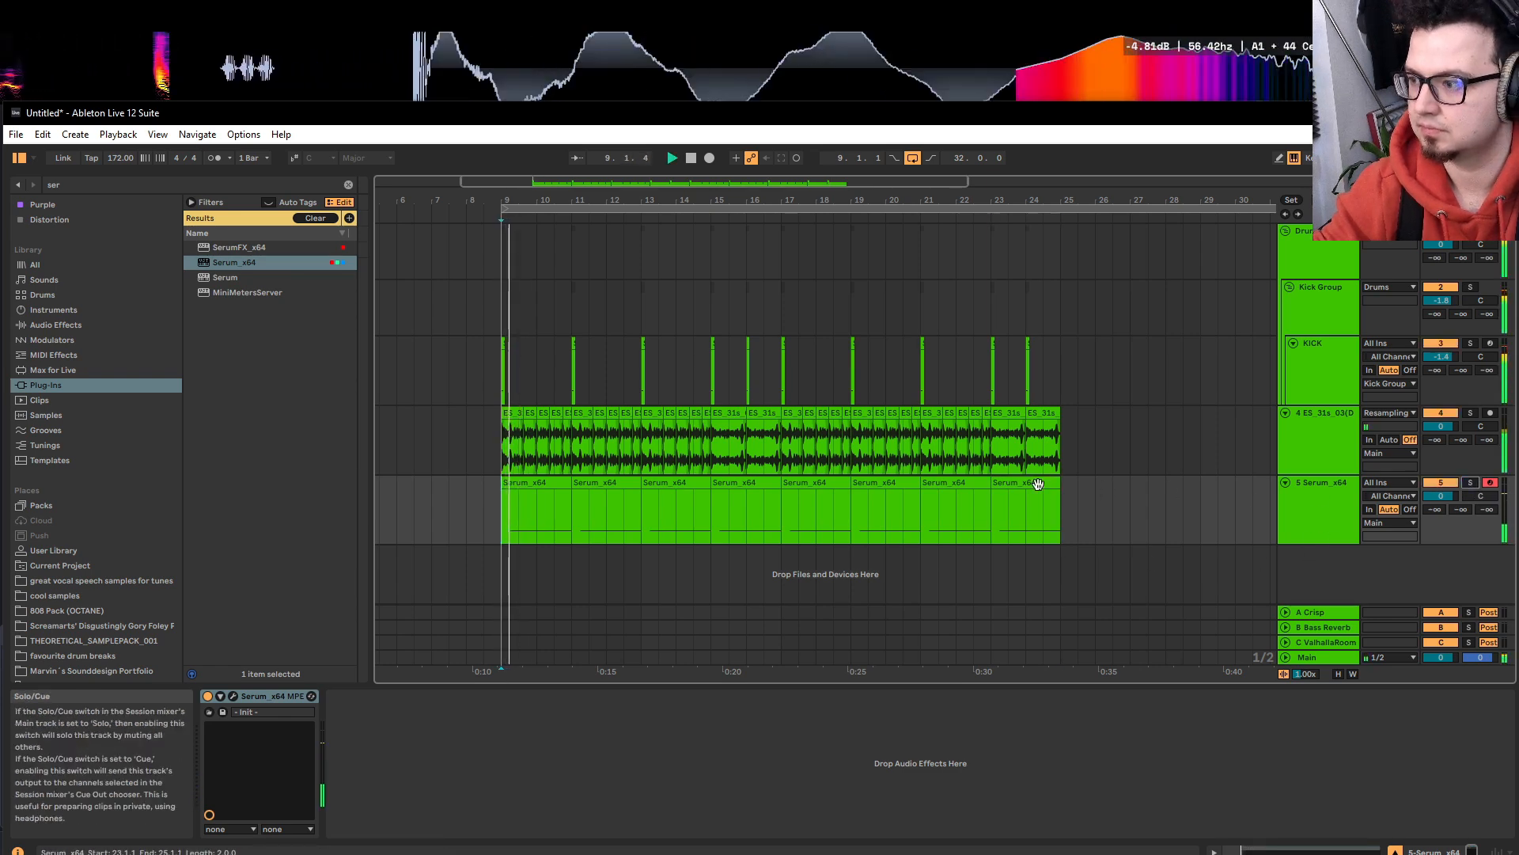
Raise the Serum track's volume to 4.9 dB while the drums and bass play together.
left_click(1430, 502)
left_click_drag(1439, 497, 1439, 482)
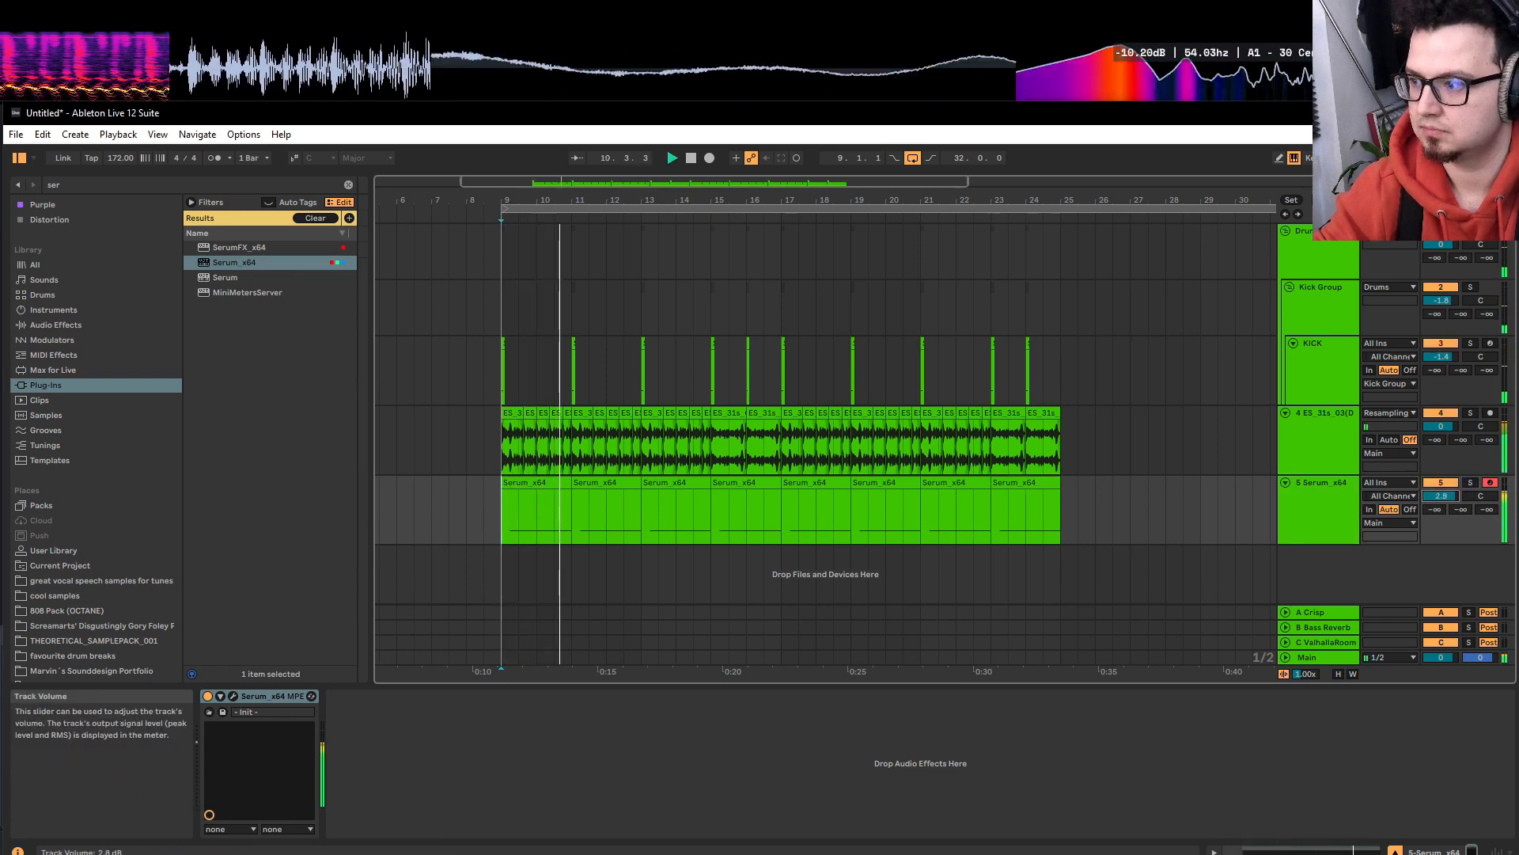
left_click(518, 511)
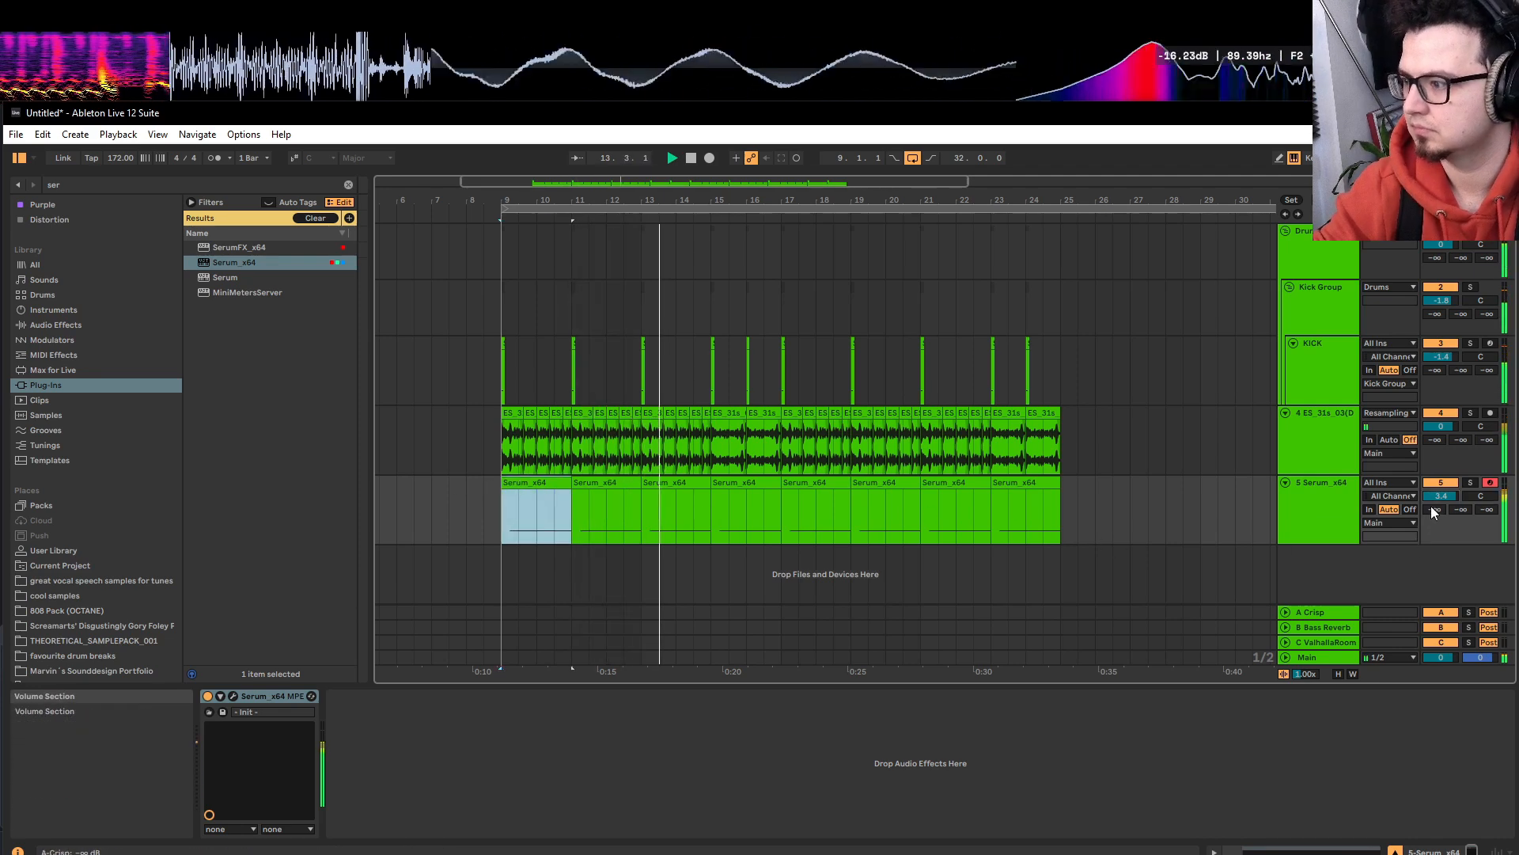
left_click_drag(1439, 496, 1439, 490)
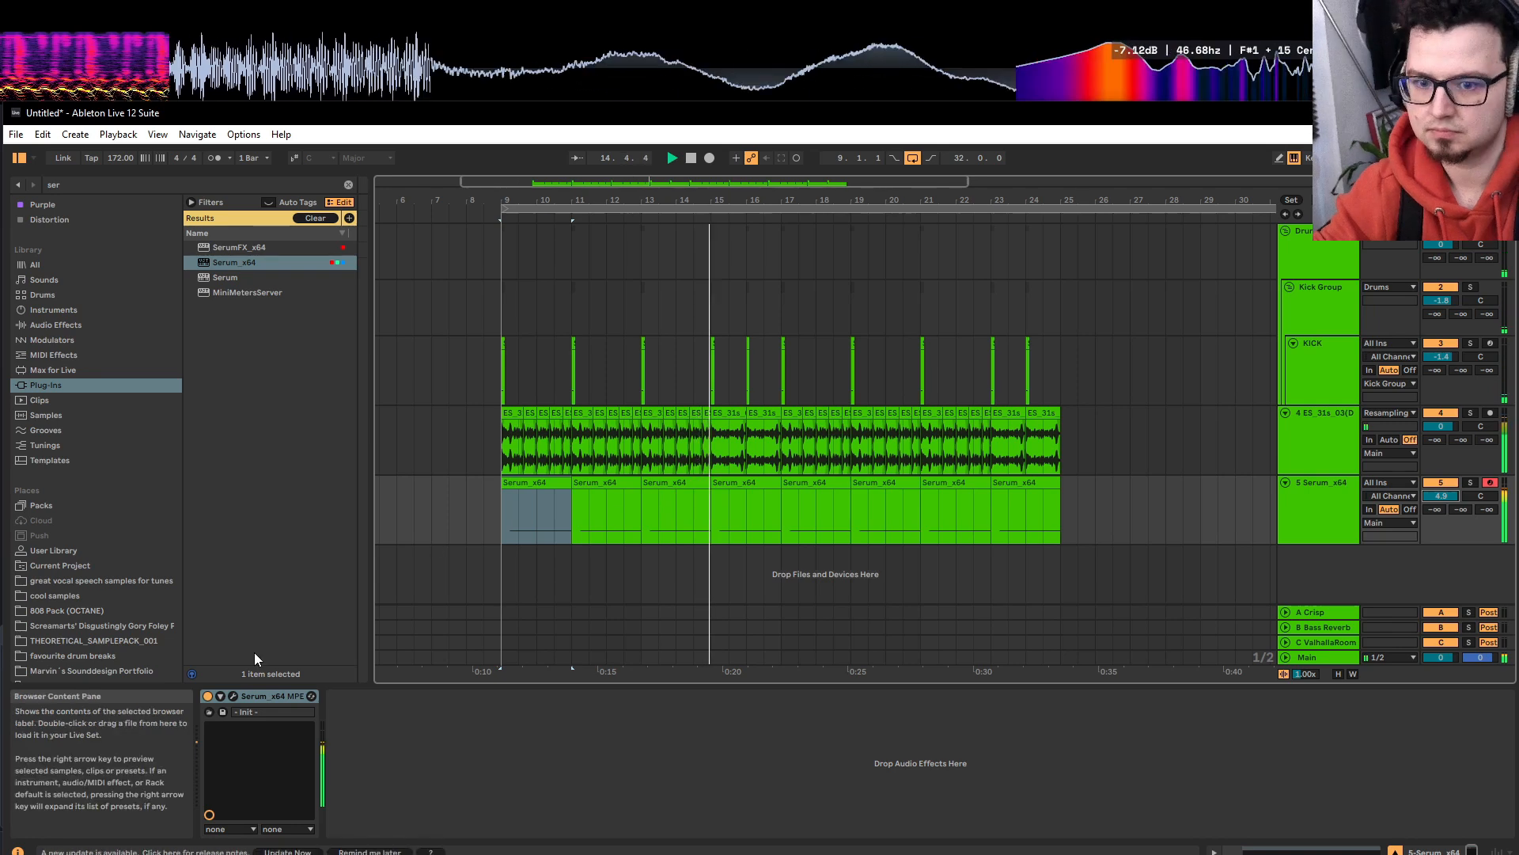
Reopen Serum, pick the first macro as a modulation source and set LFO 1's rate to a dotted 1/4.
left_click(234, 695)
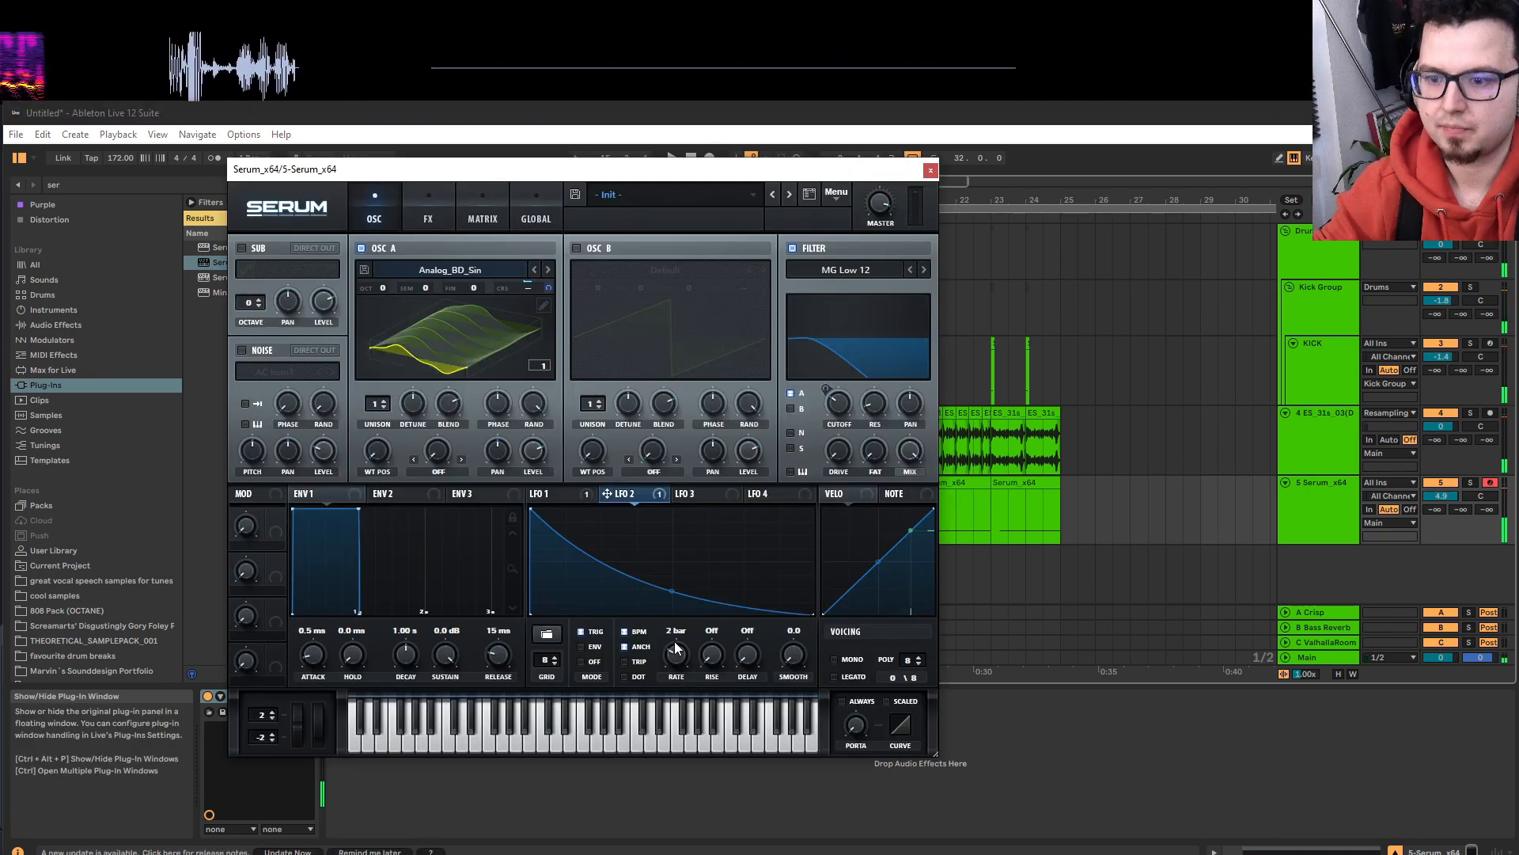
left_click(550, 494)
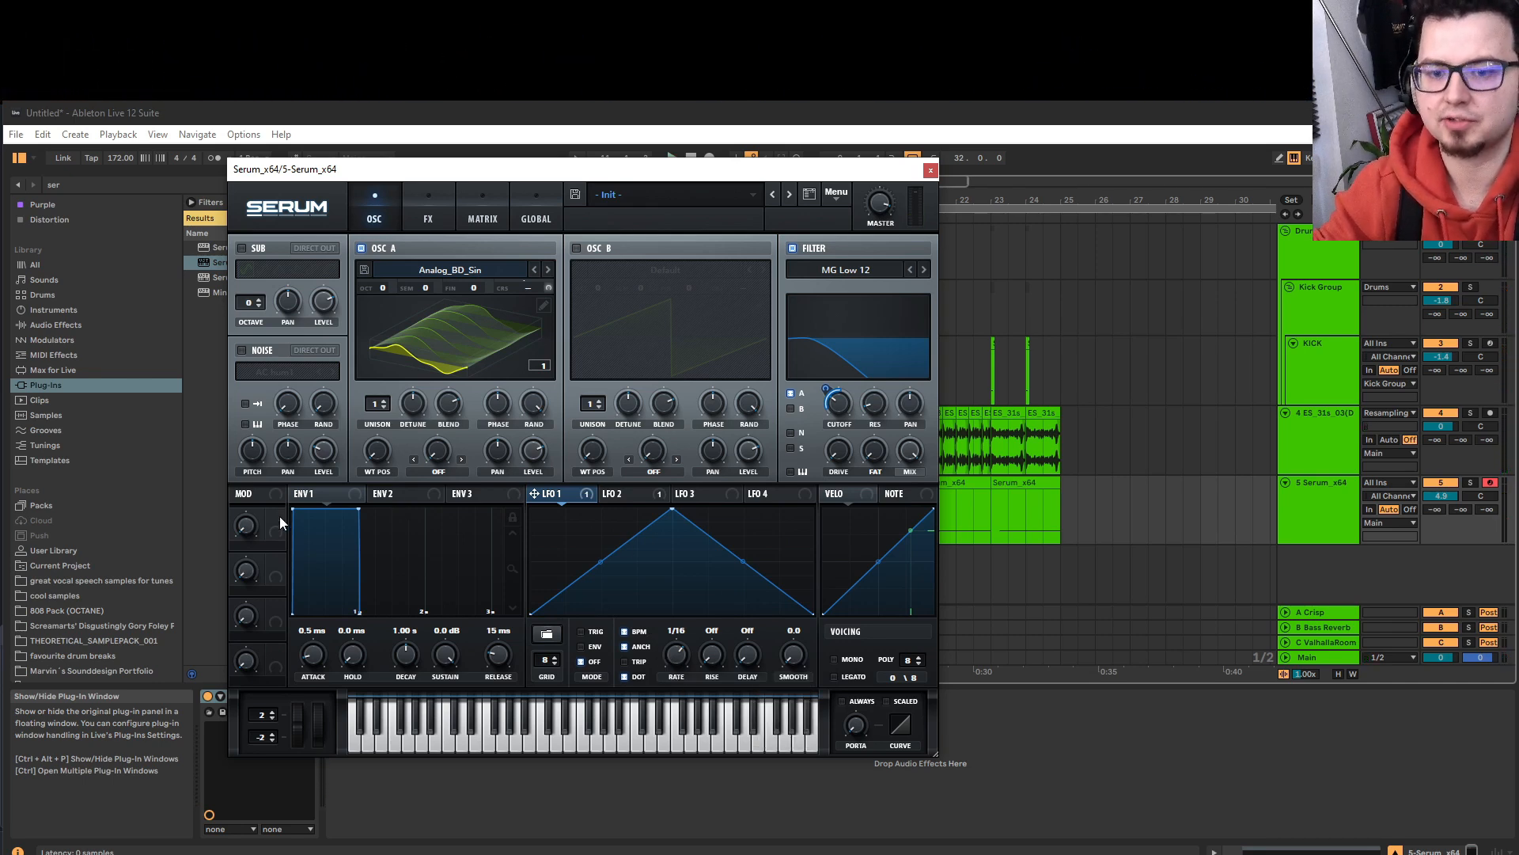
left_click_drag(280, 523, 583, 604)
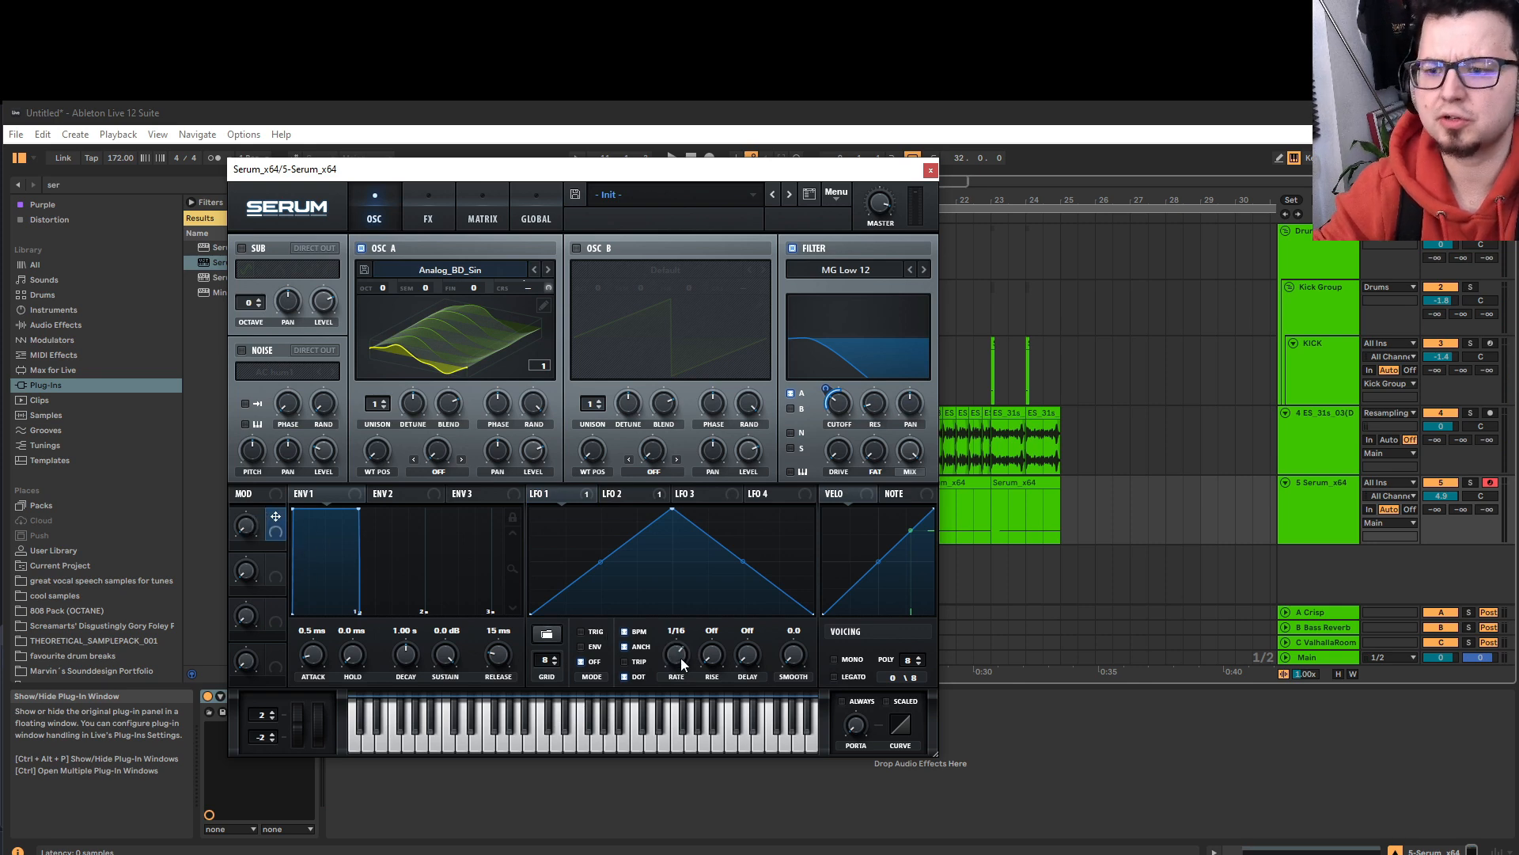
left_click_drag(682, 660, 684, 671)
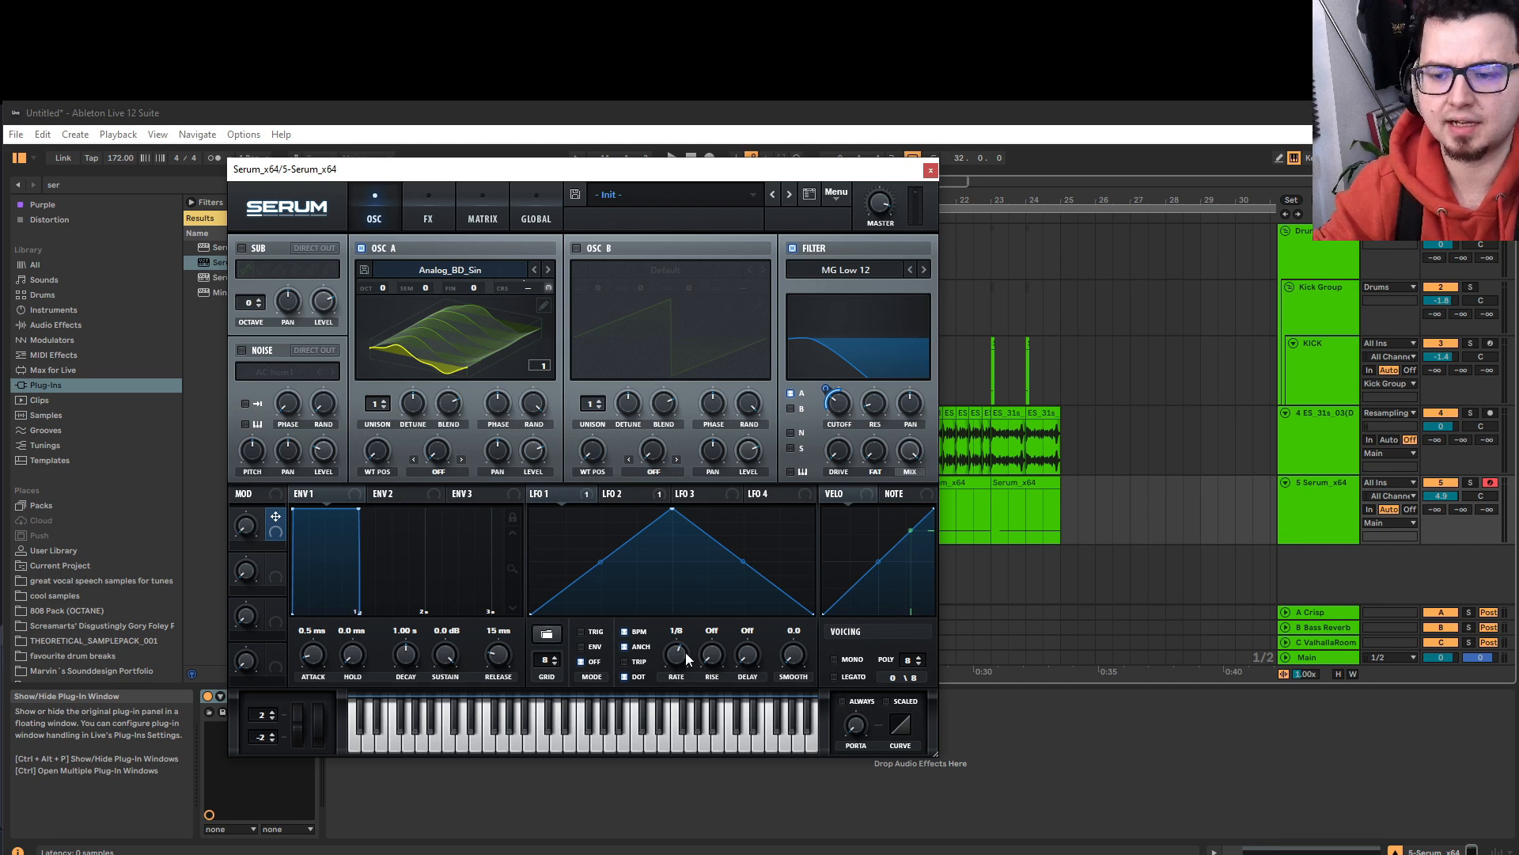
left_click_drag(686, 655, 679, 667)
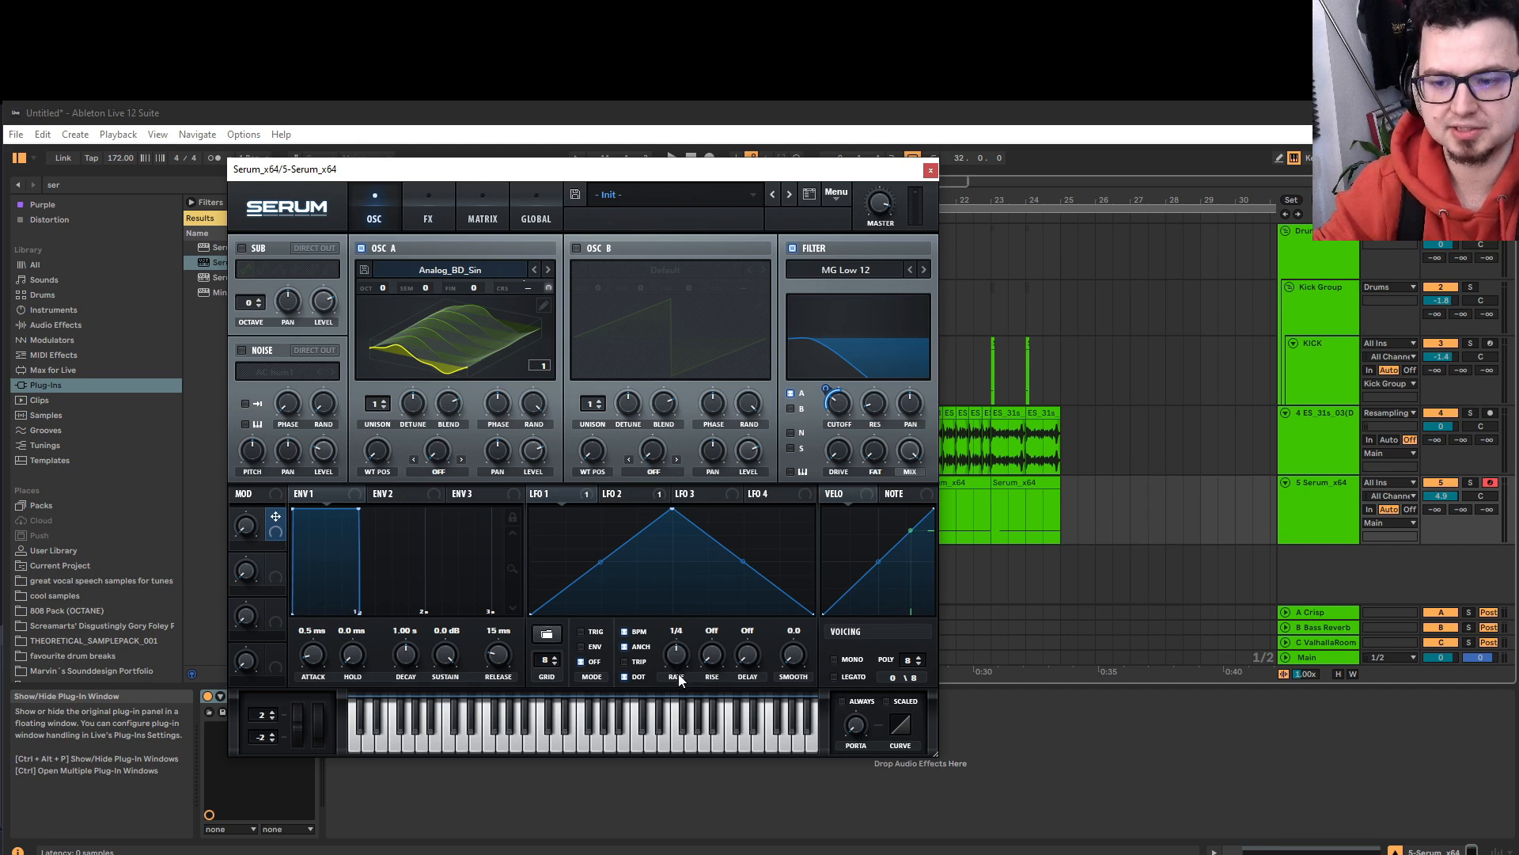
Assign Macro 1 to modulate LFO 1's rate and adjust the modulation amount while the drums and bass play.
key("space")
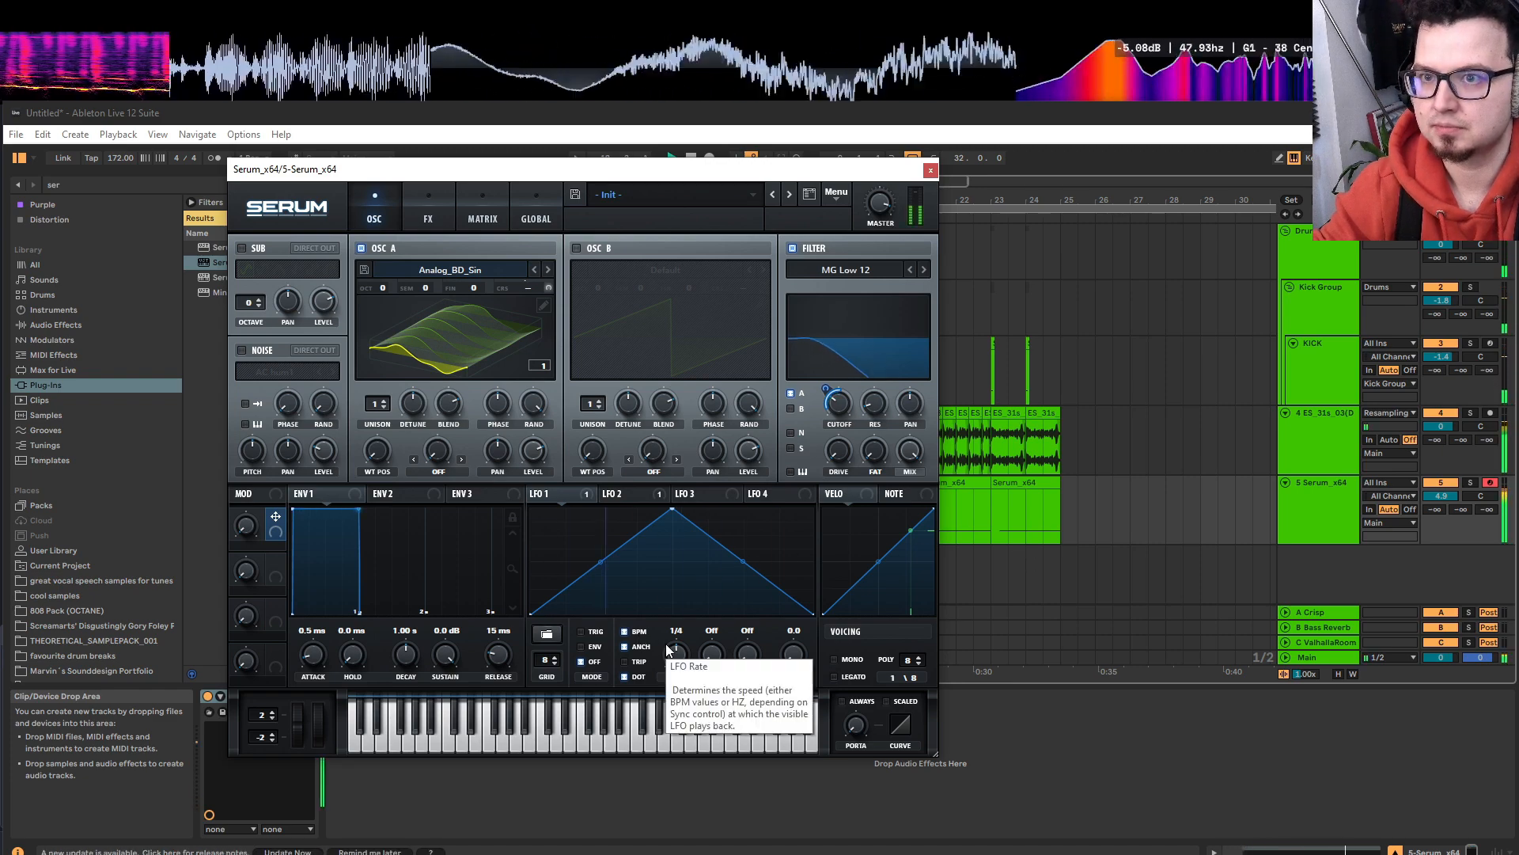
key("space")
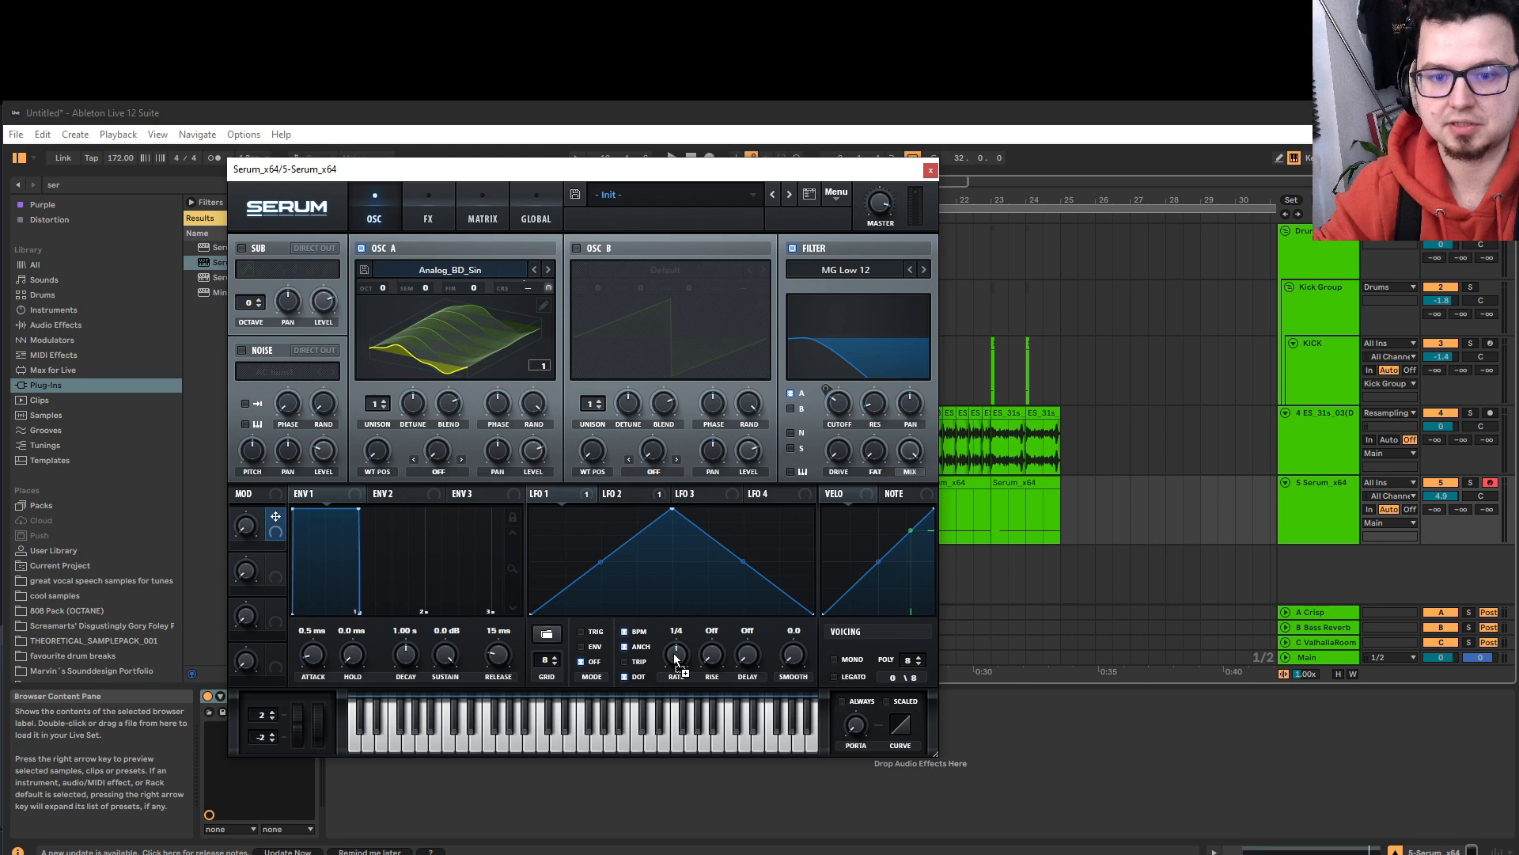
left_click_drag(676, 659, 675, 657)
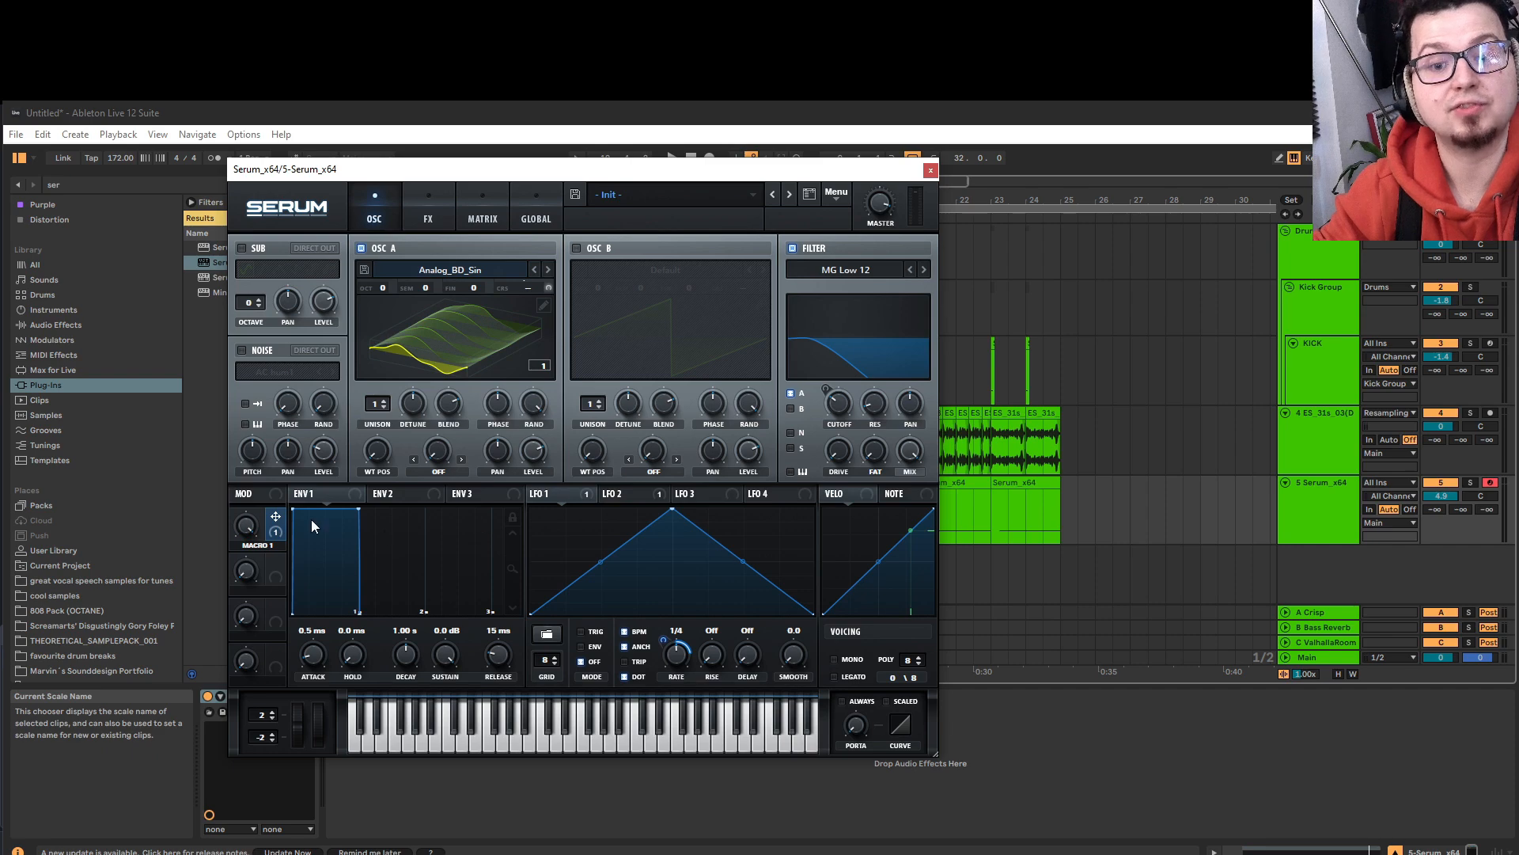
key("space")
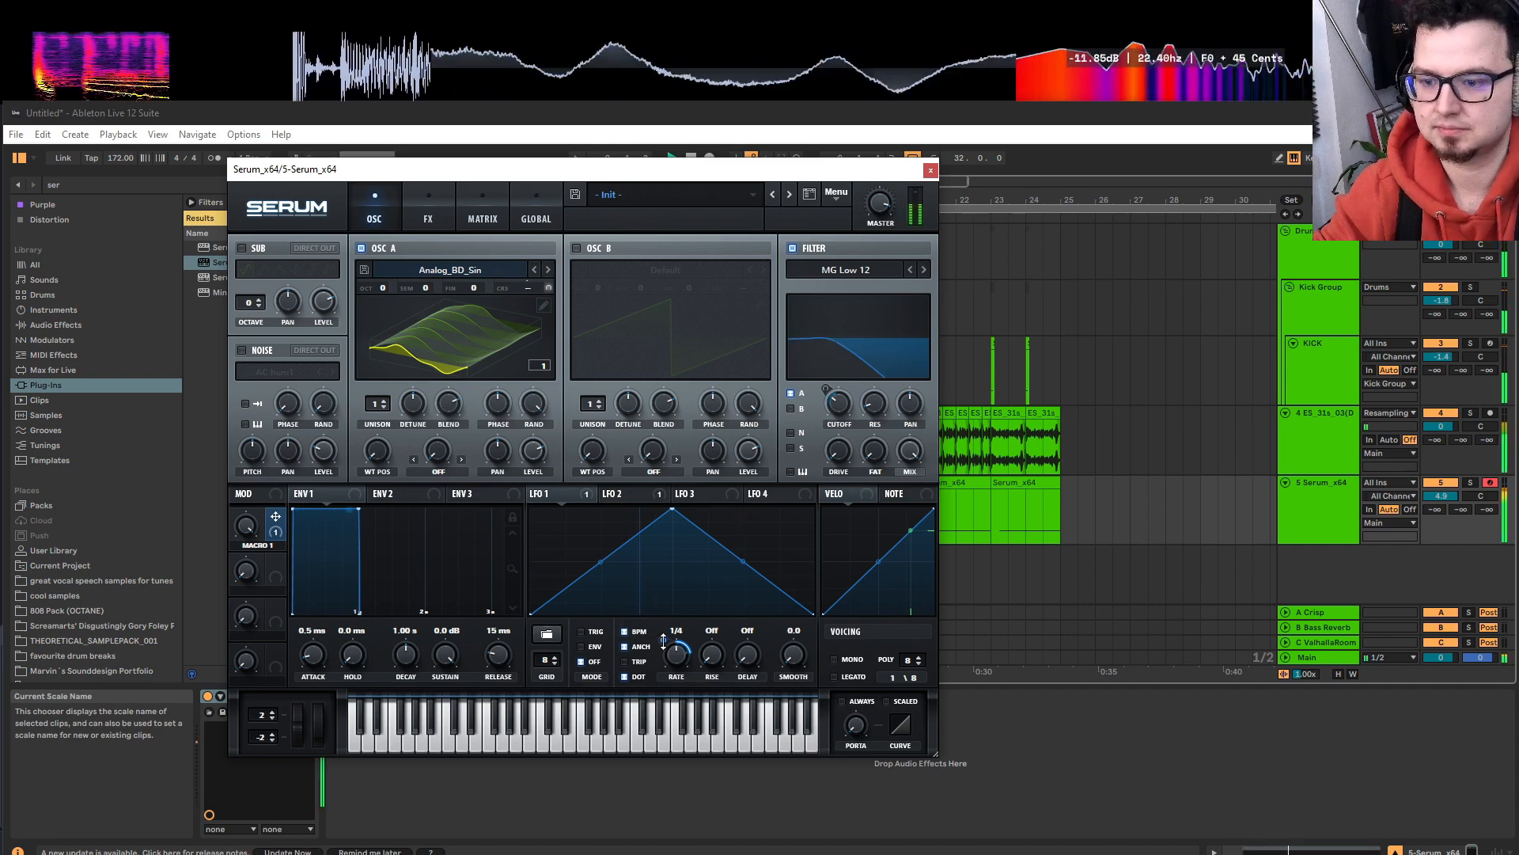
mouse_move(664, 642)
left_click_drag(664, 642, 667, 649)
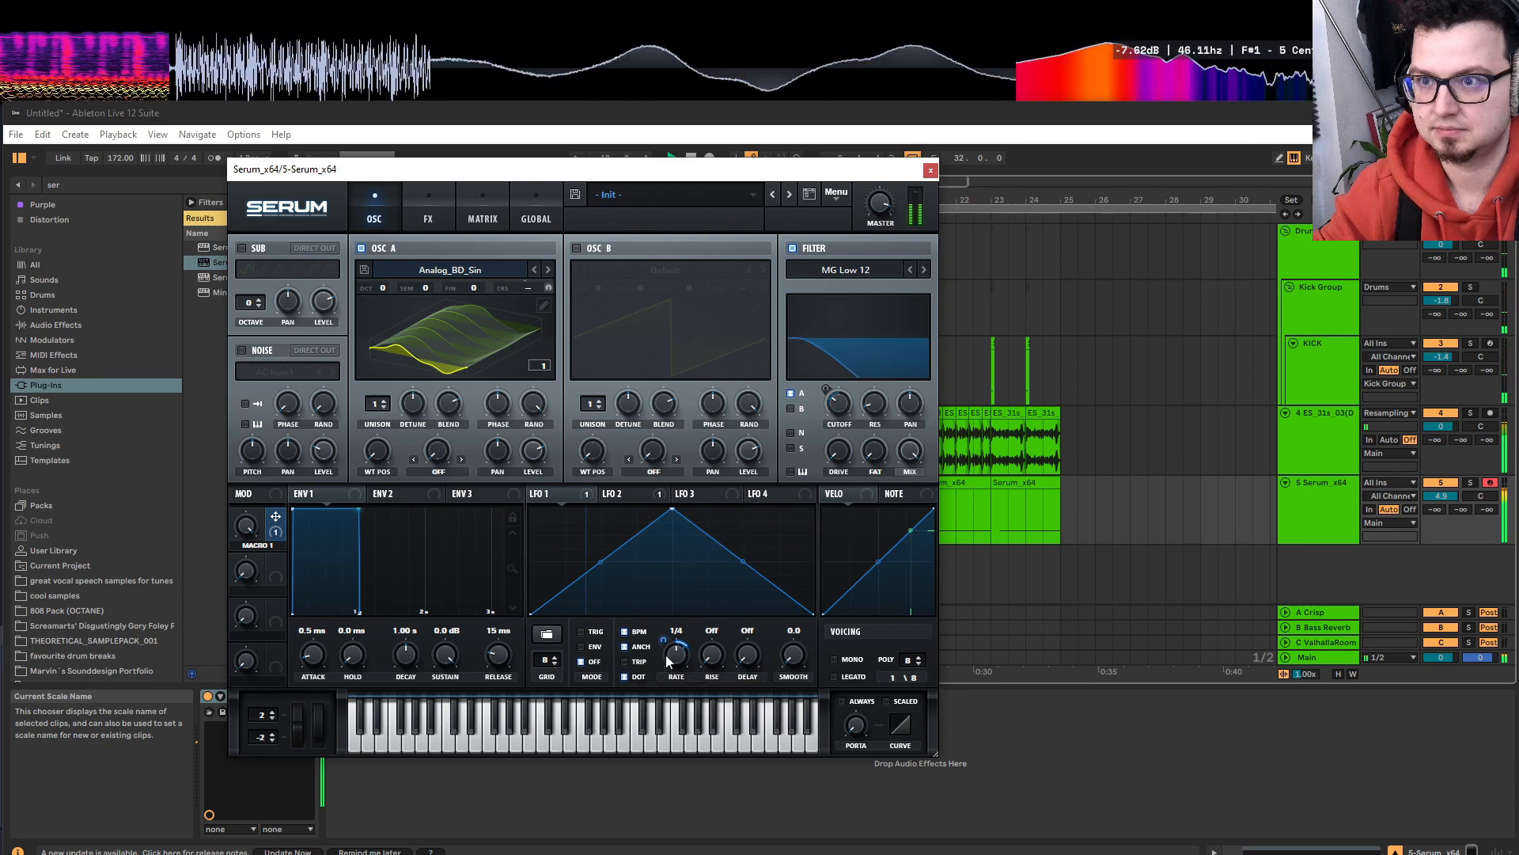
key("space")
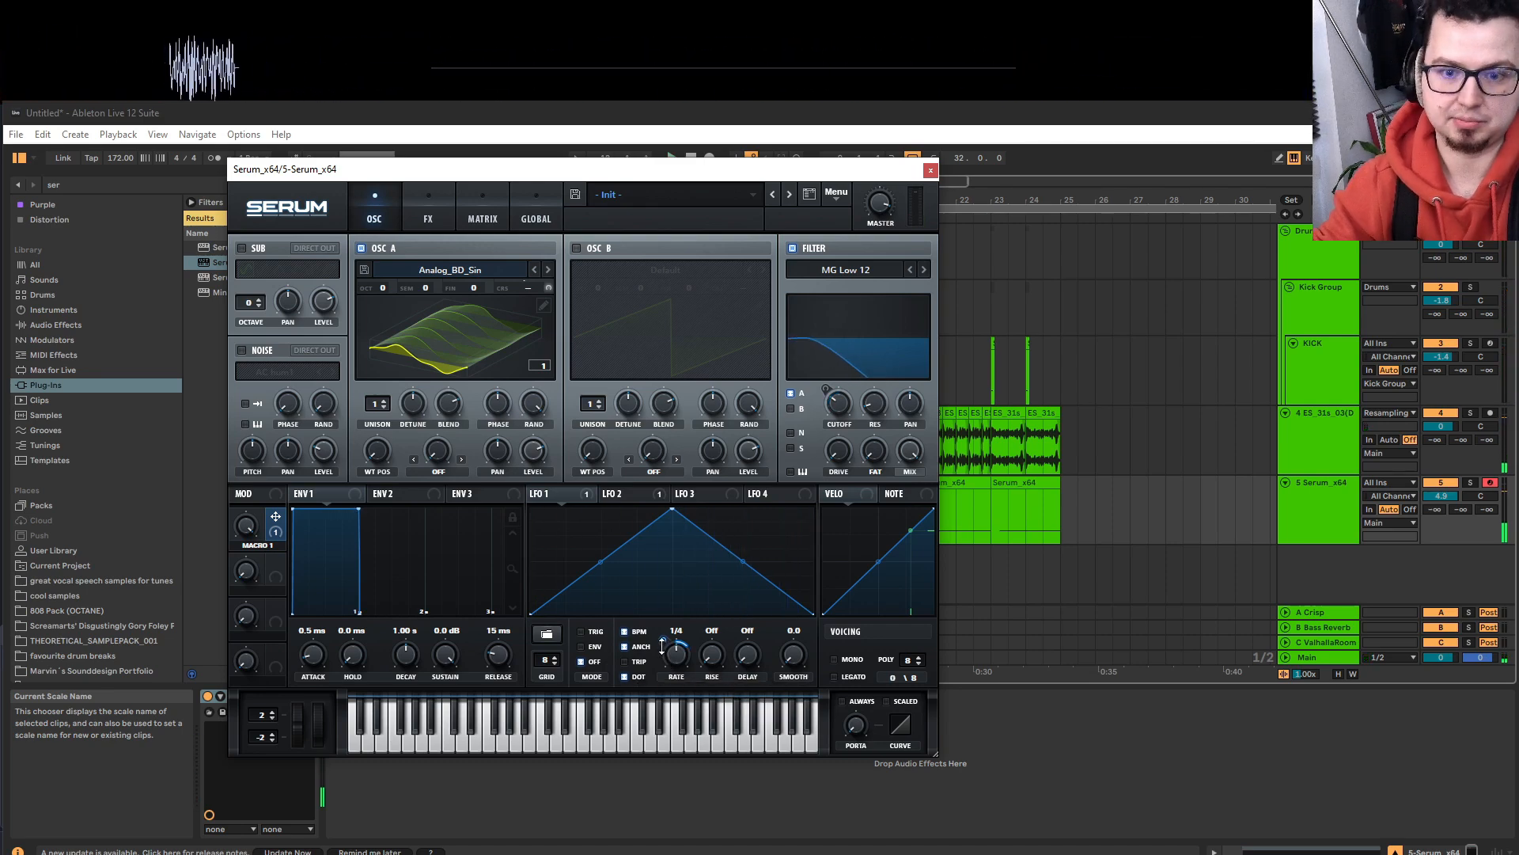
Rename Macro 1 to "lfo speed" and move its knob so the parameter becomes the last one touched.
double_click(275, 544)
type("lf")
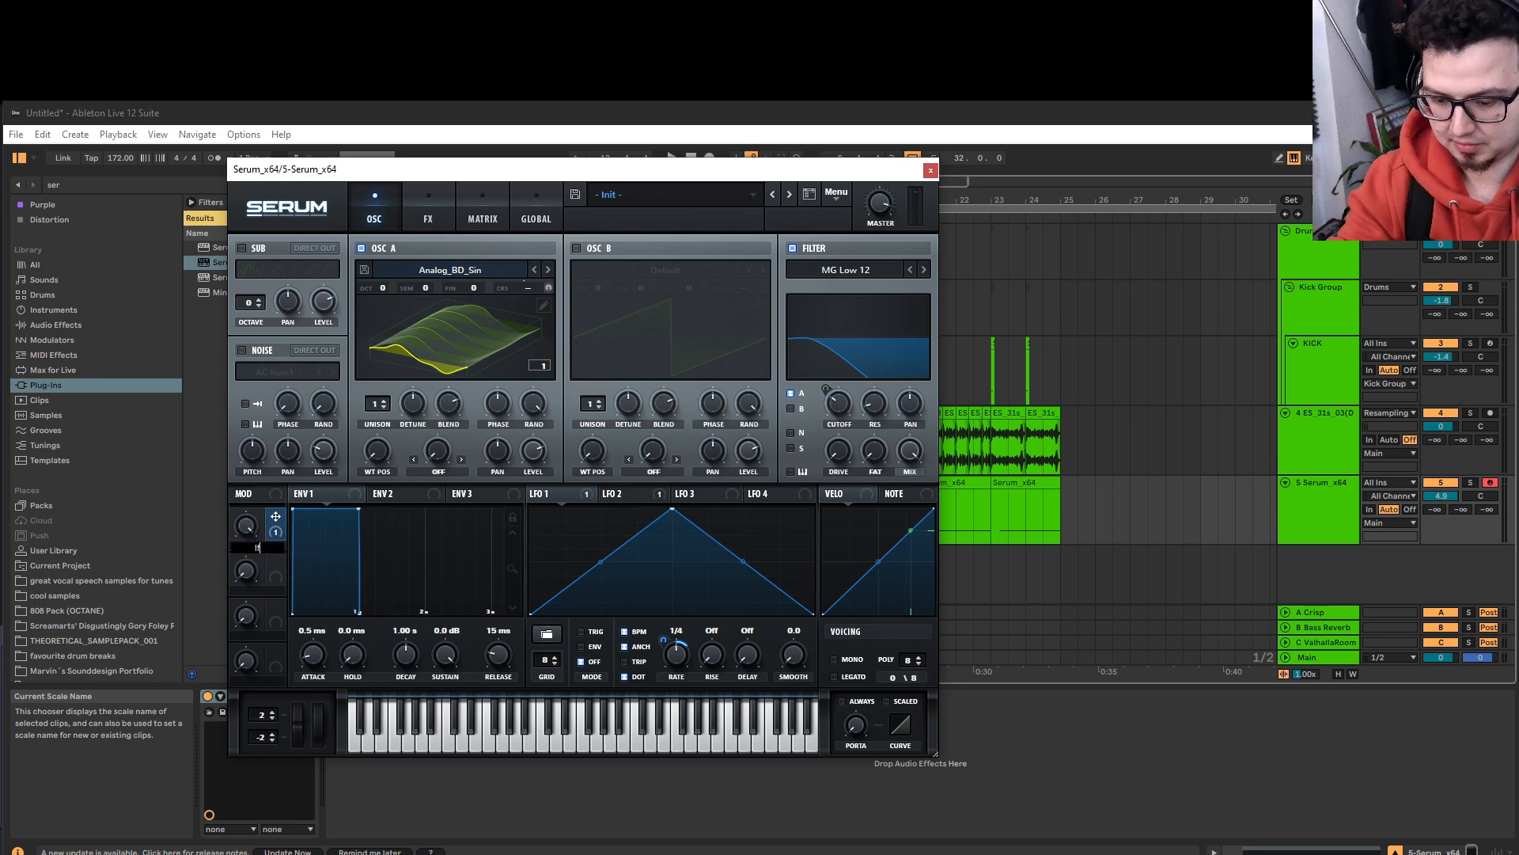
type("o speed")
key("Return")
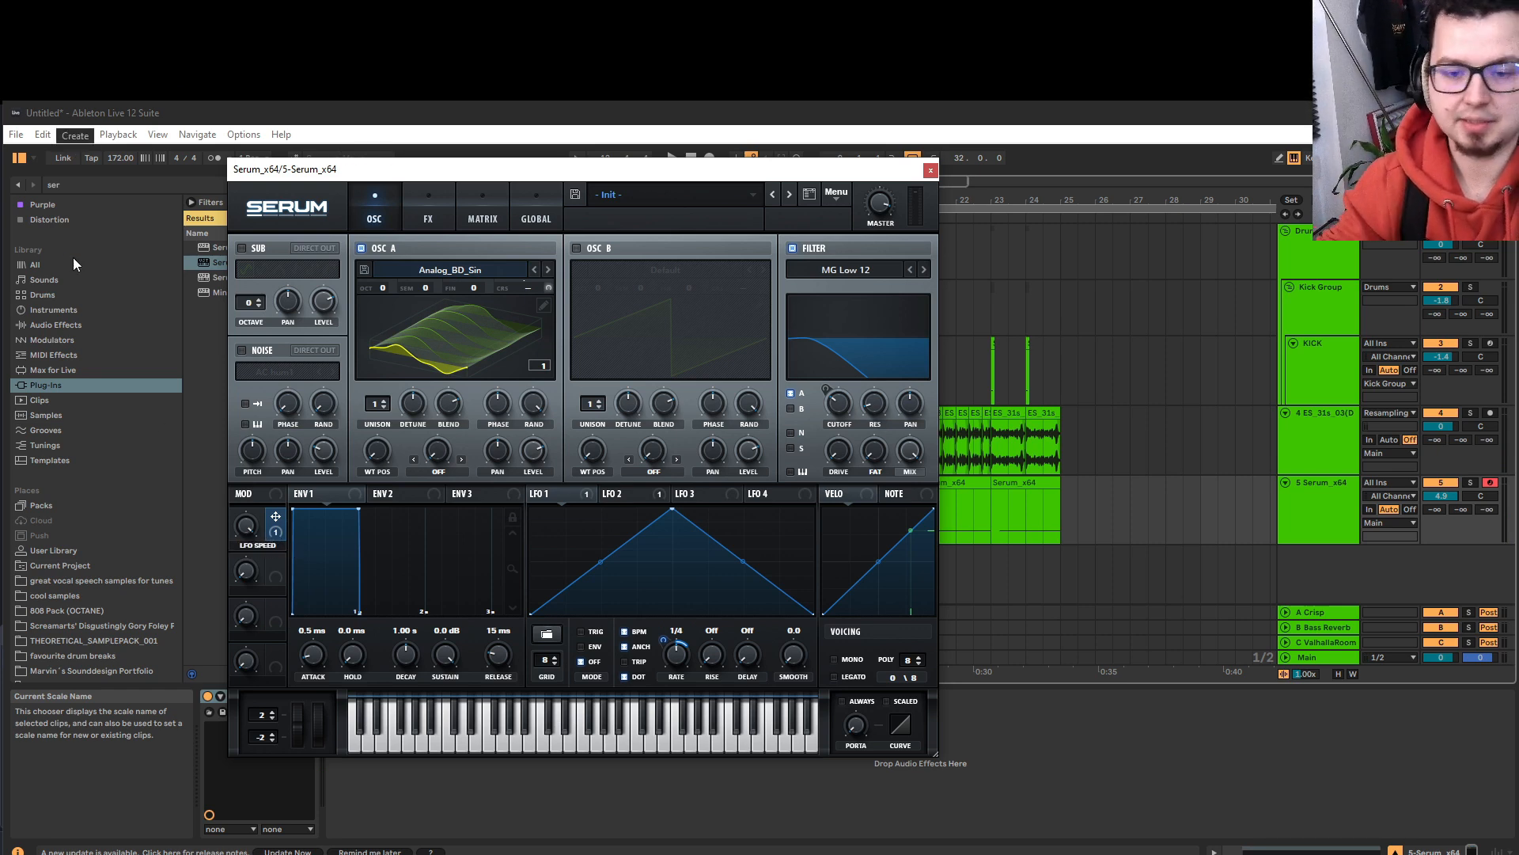
left_click_drag(250, 529, 250, 625)
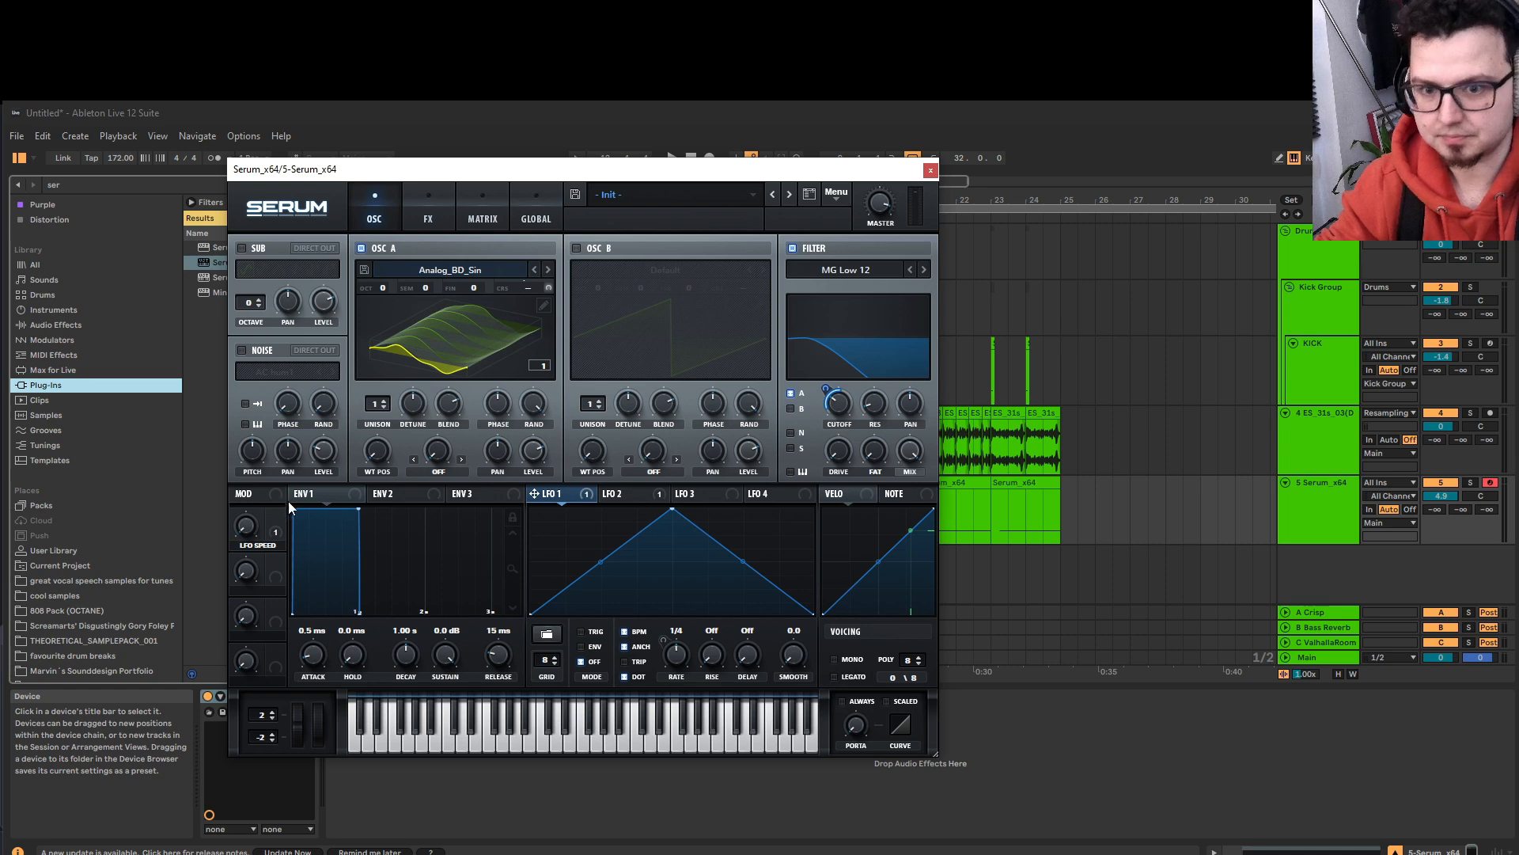
Show the arrangement's automation lanes with LFO SPEED on the Serum track, and close the Serum window.
left_click_drag(575, 172, 407, 155)
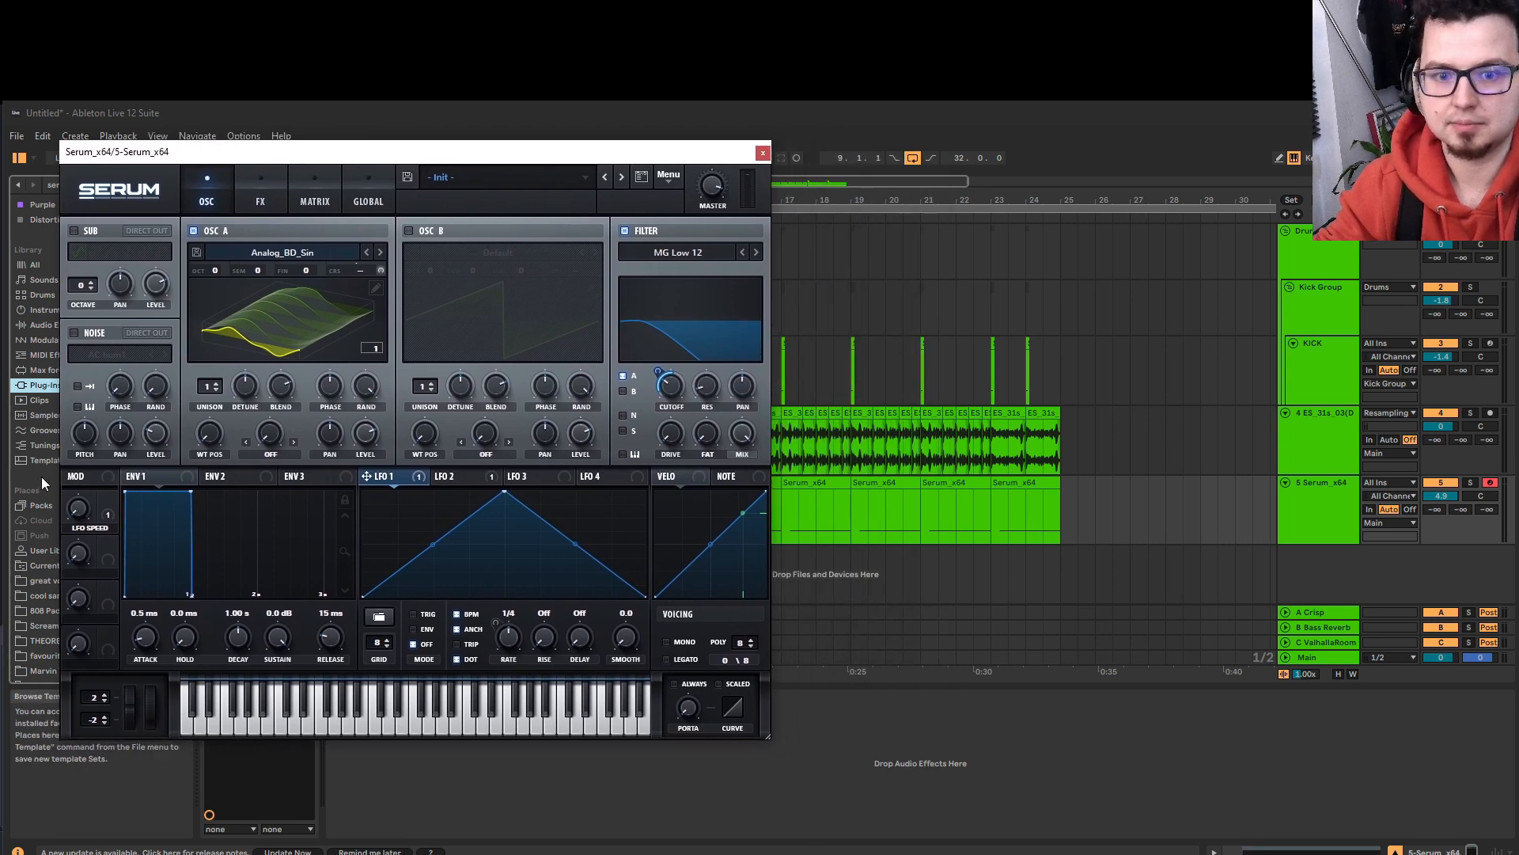
left_click(1344, 515)
key("a")
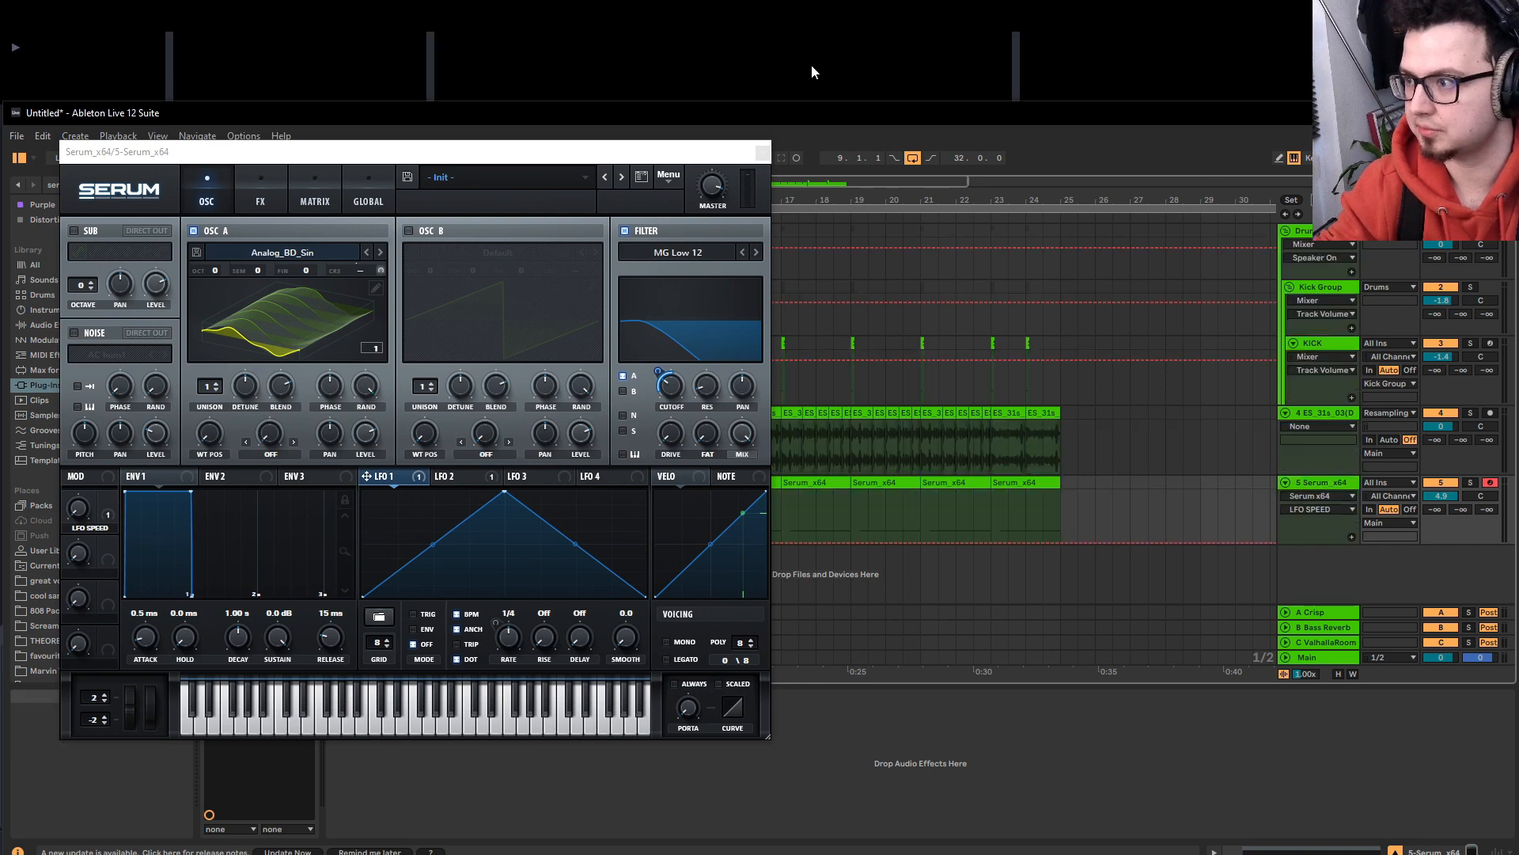
left_click(761, 152)
scroll(484, 535, "up", 5)
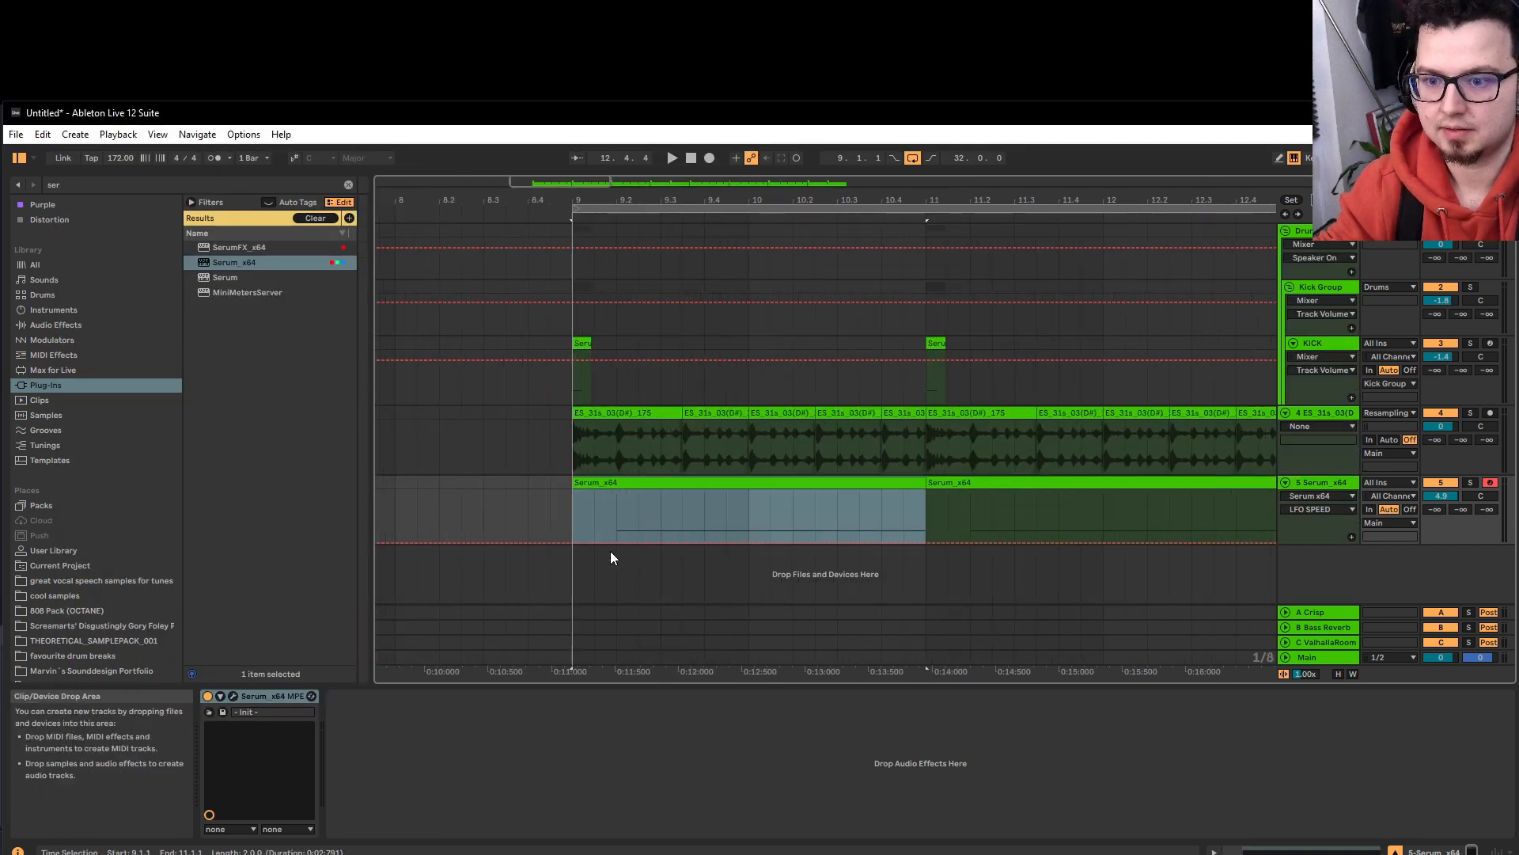
Draw LFO SPEED automation on the first Serum clip, jumping to about 1.00 at the note start and ramping down to zero at bar 11.
left_click(615, 543)
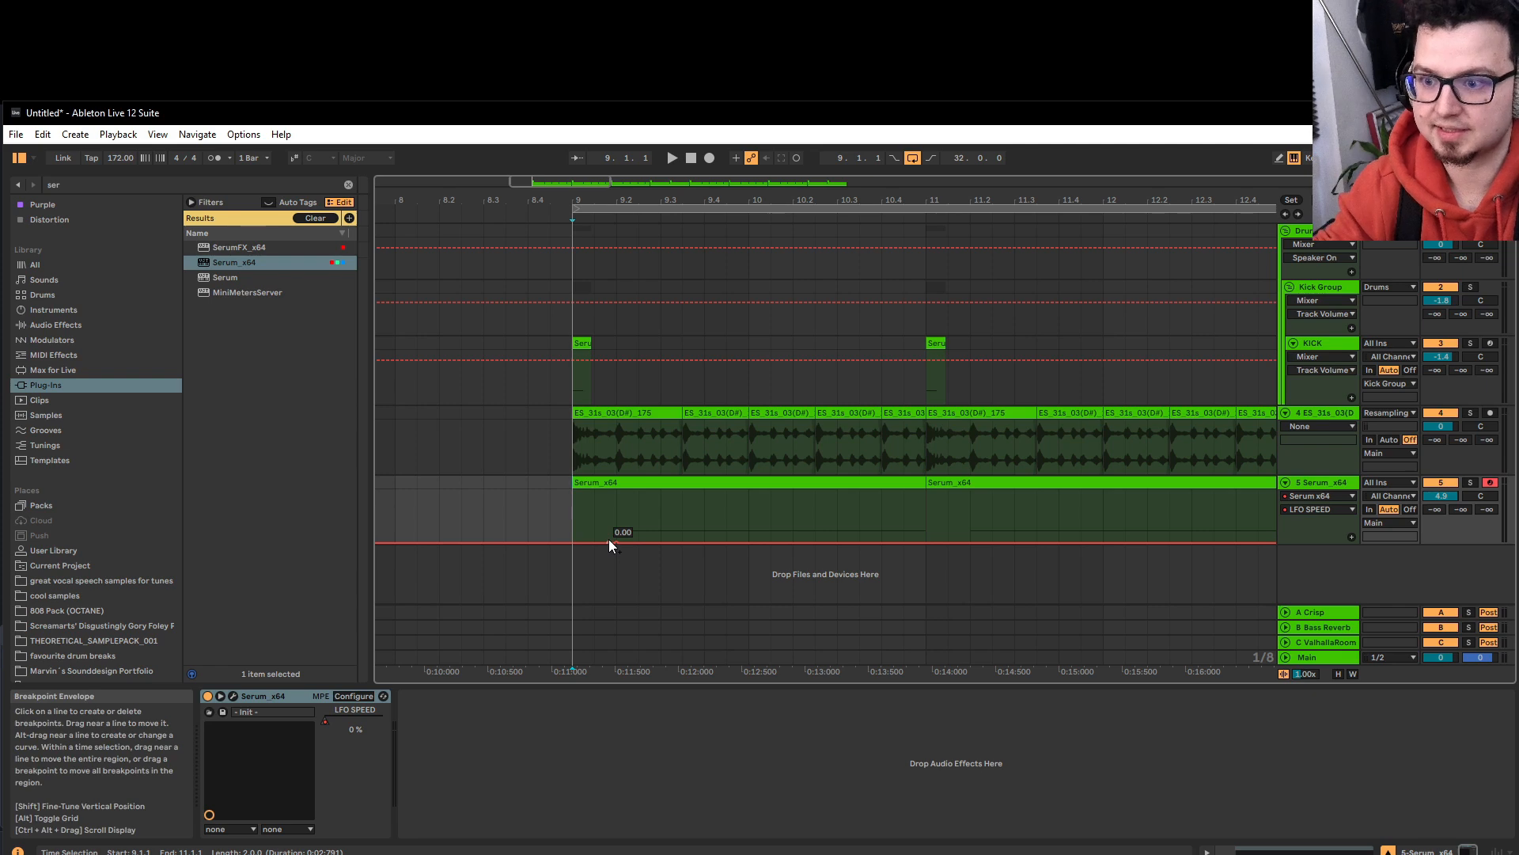
key("space")
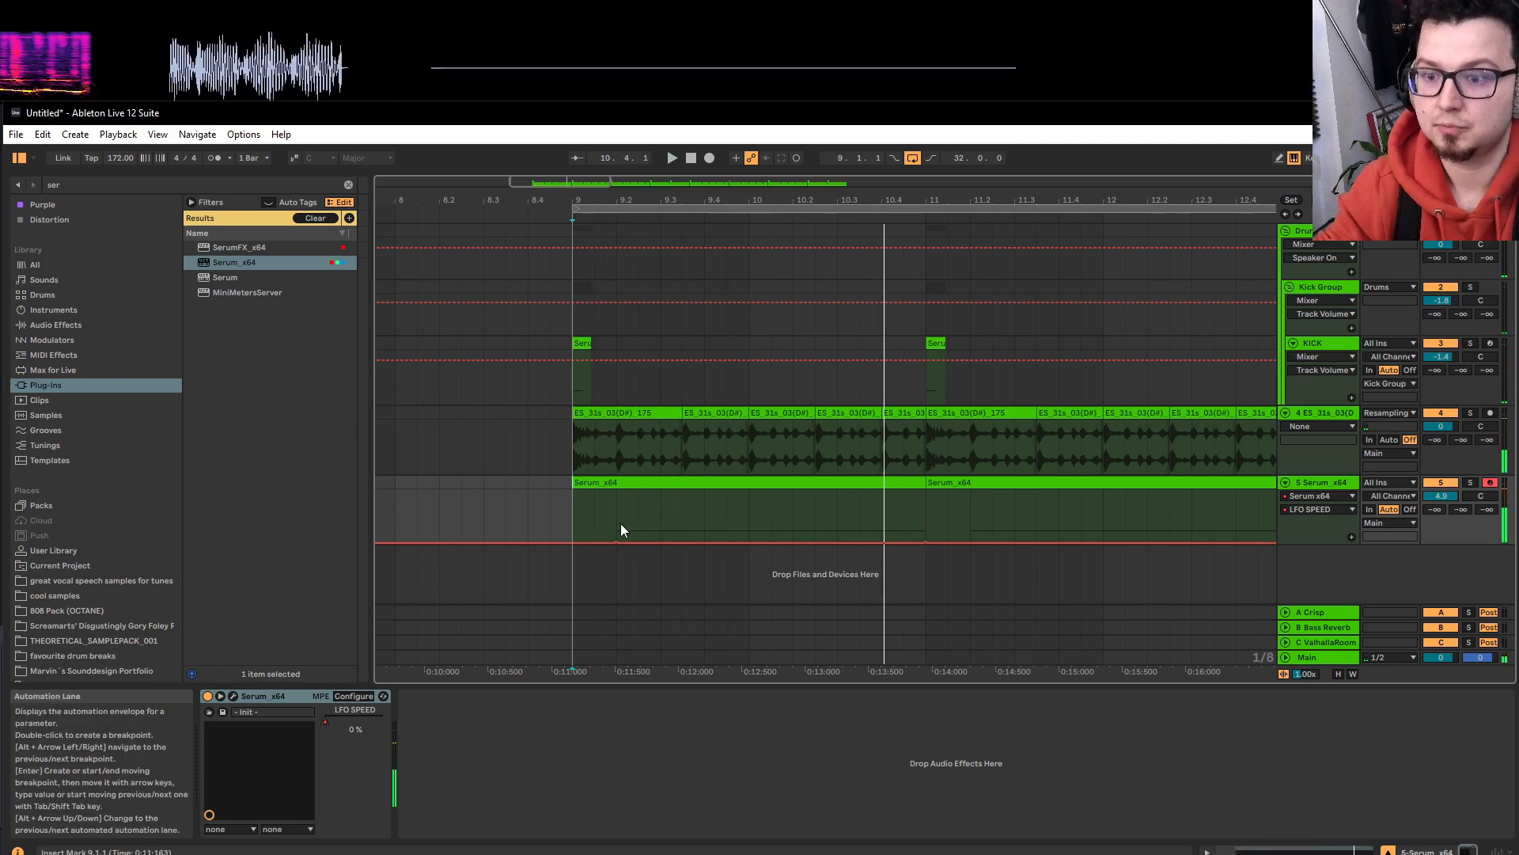
left_click_drag(629, 540, 618, 513)
left_click(571, 510)
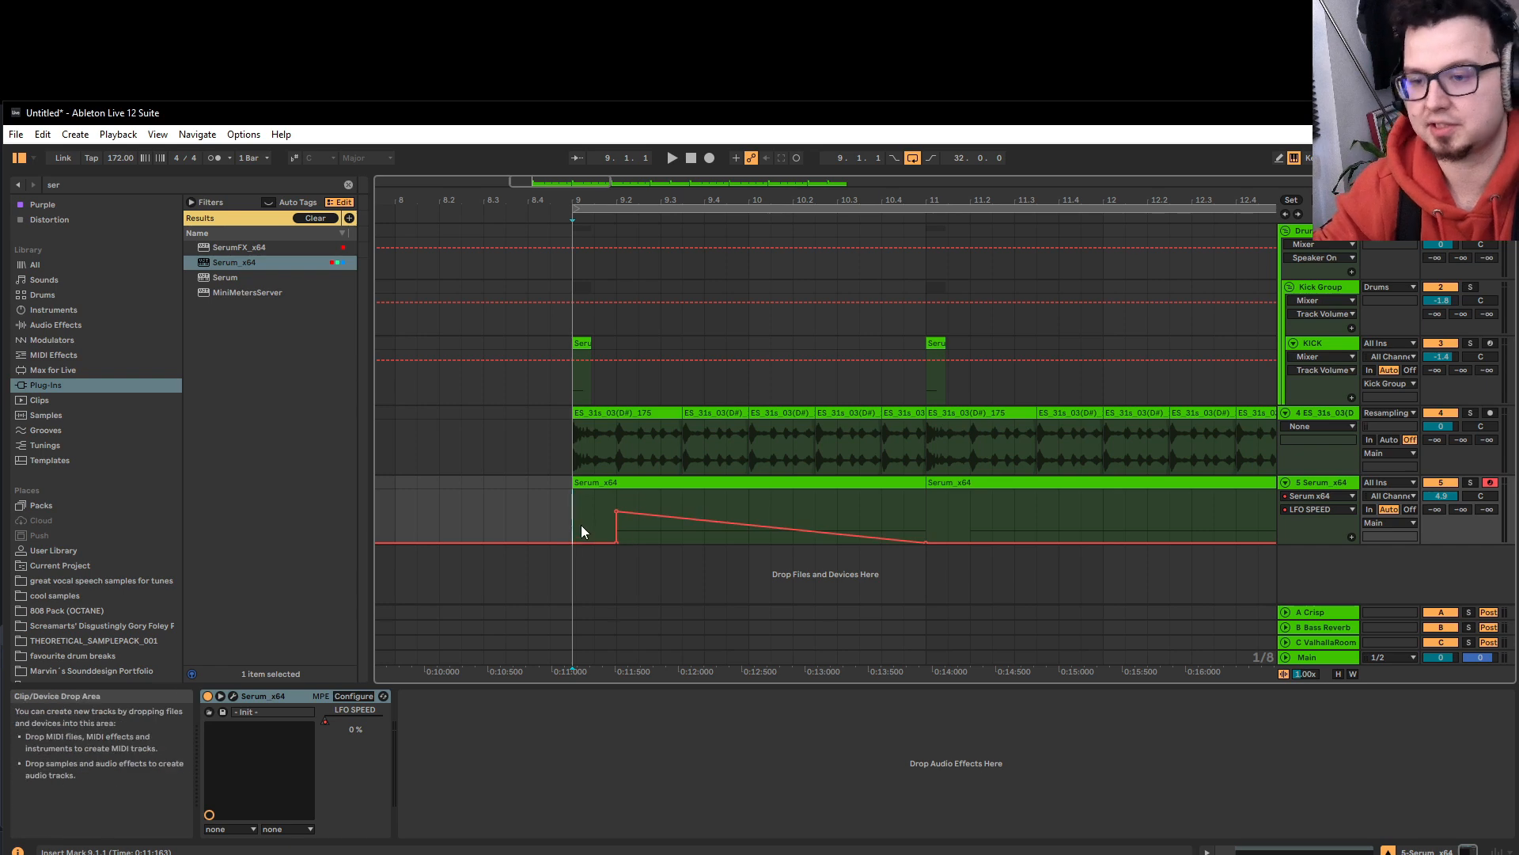
left_click_drag(614, 509, 615, 493)
key("space")
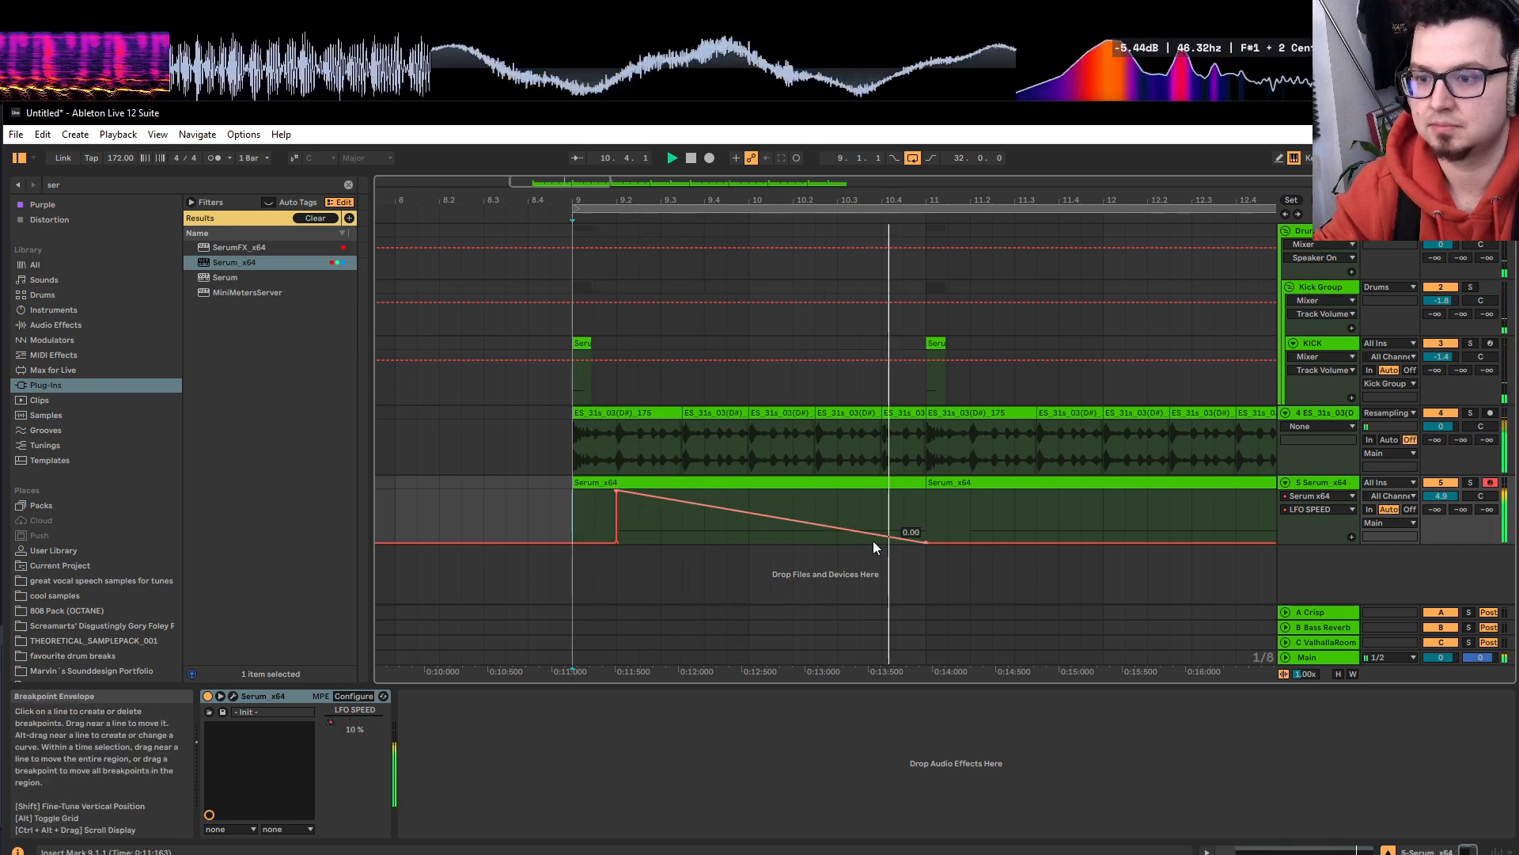
key("space")
key("space")
Bend the falling LFO SPEED ramp between bars 9 and 11 into an upward-bulging curve and replay it from bar 9.
scroll(616, 530, "down", 3)
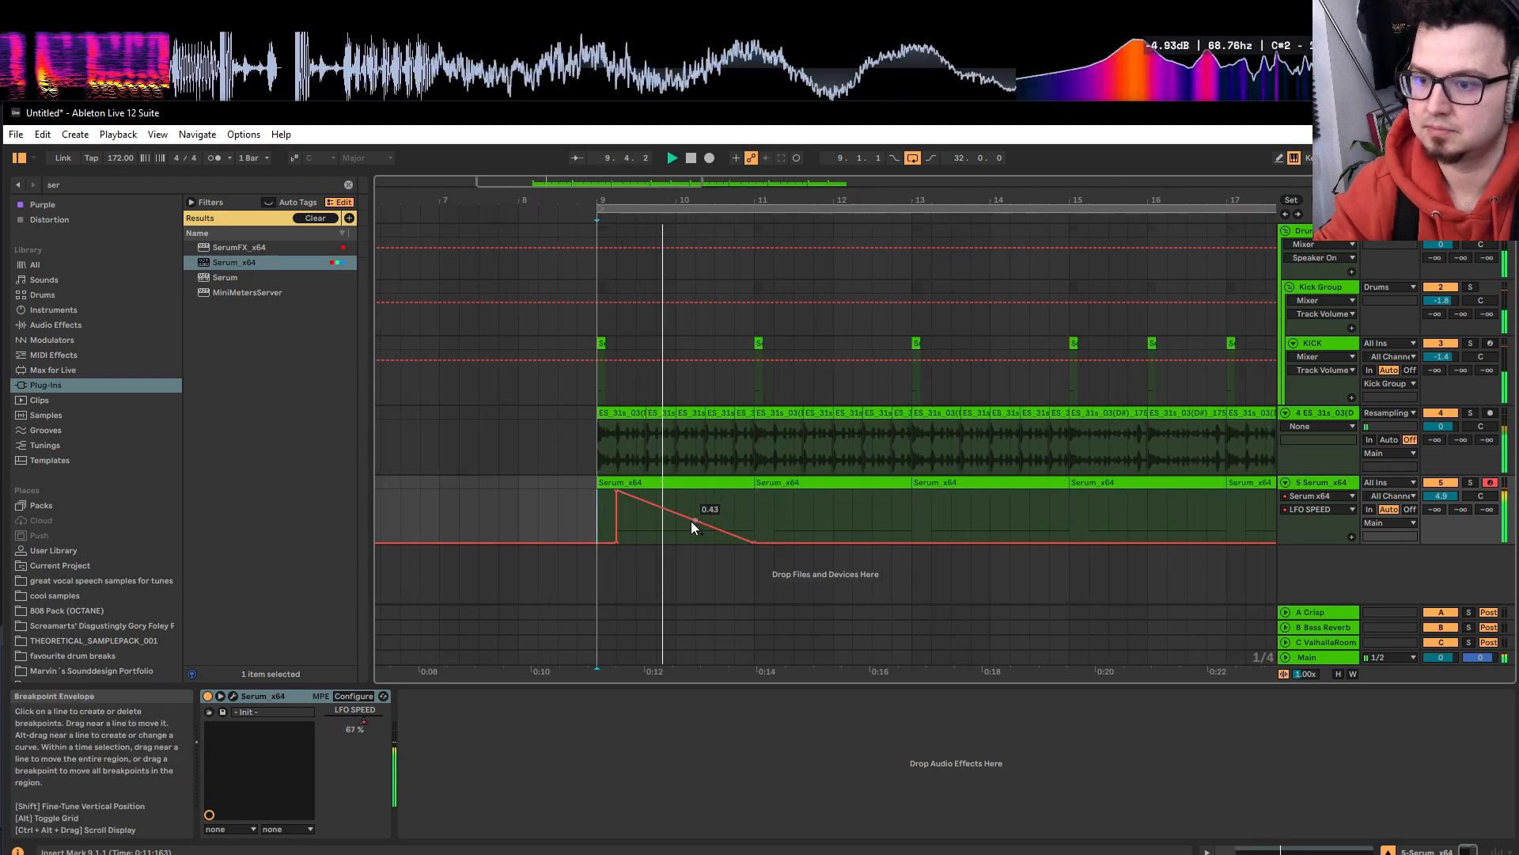
left_click_drag(691, 519, 691, 506)
key("space")
key("space")
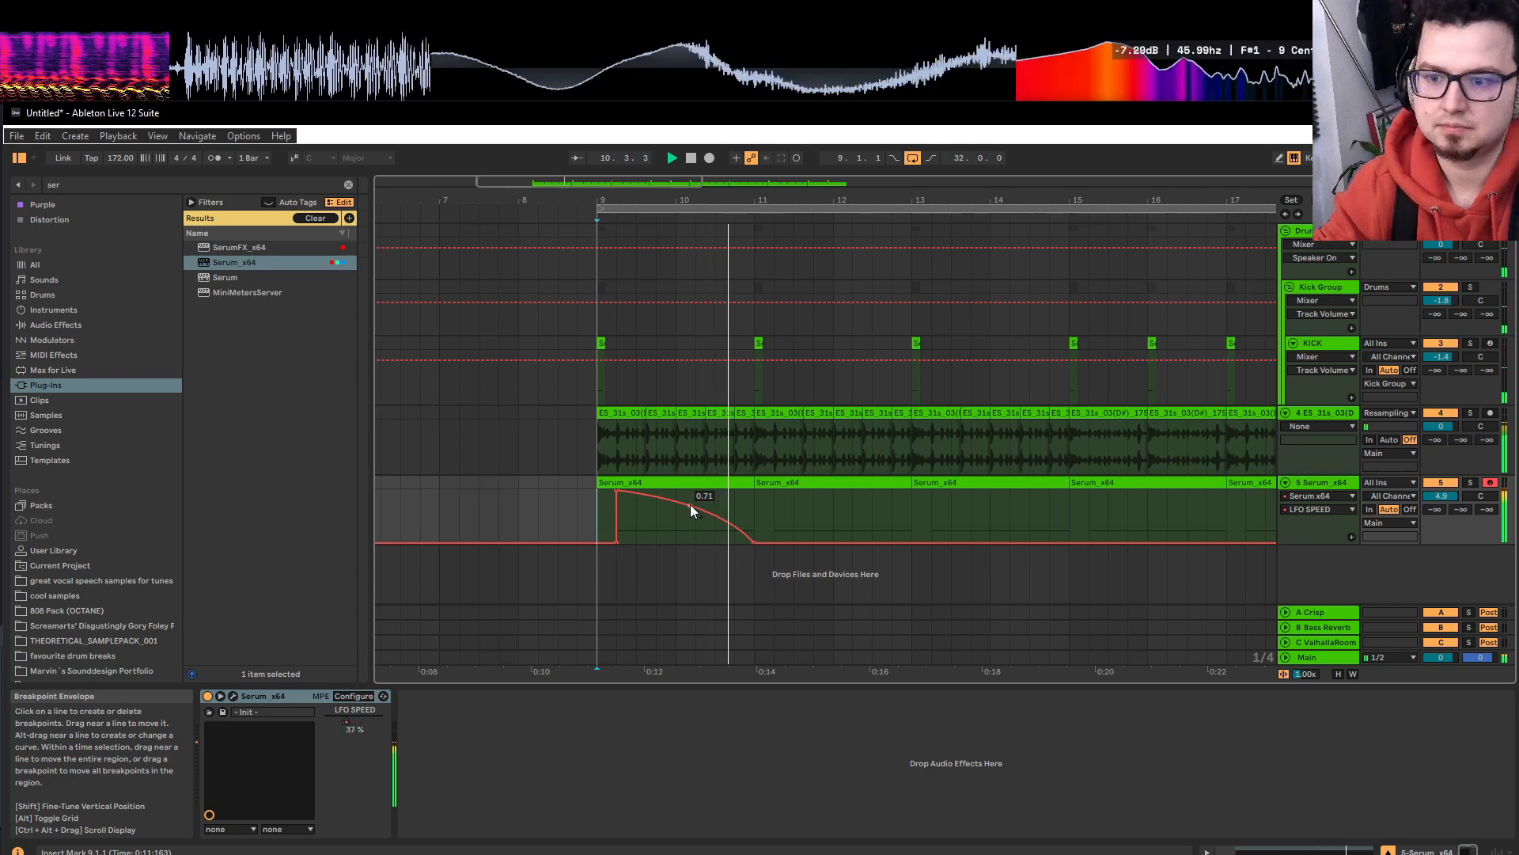
key("space")
key("space")
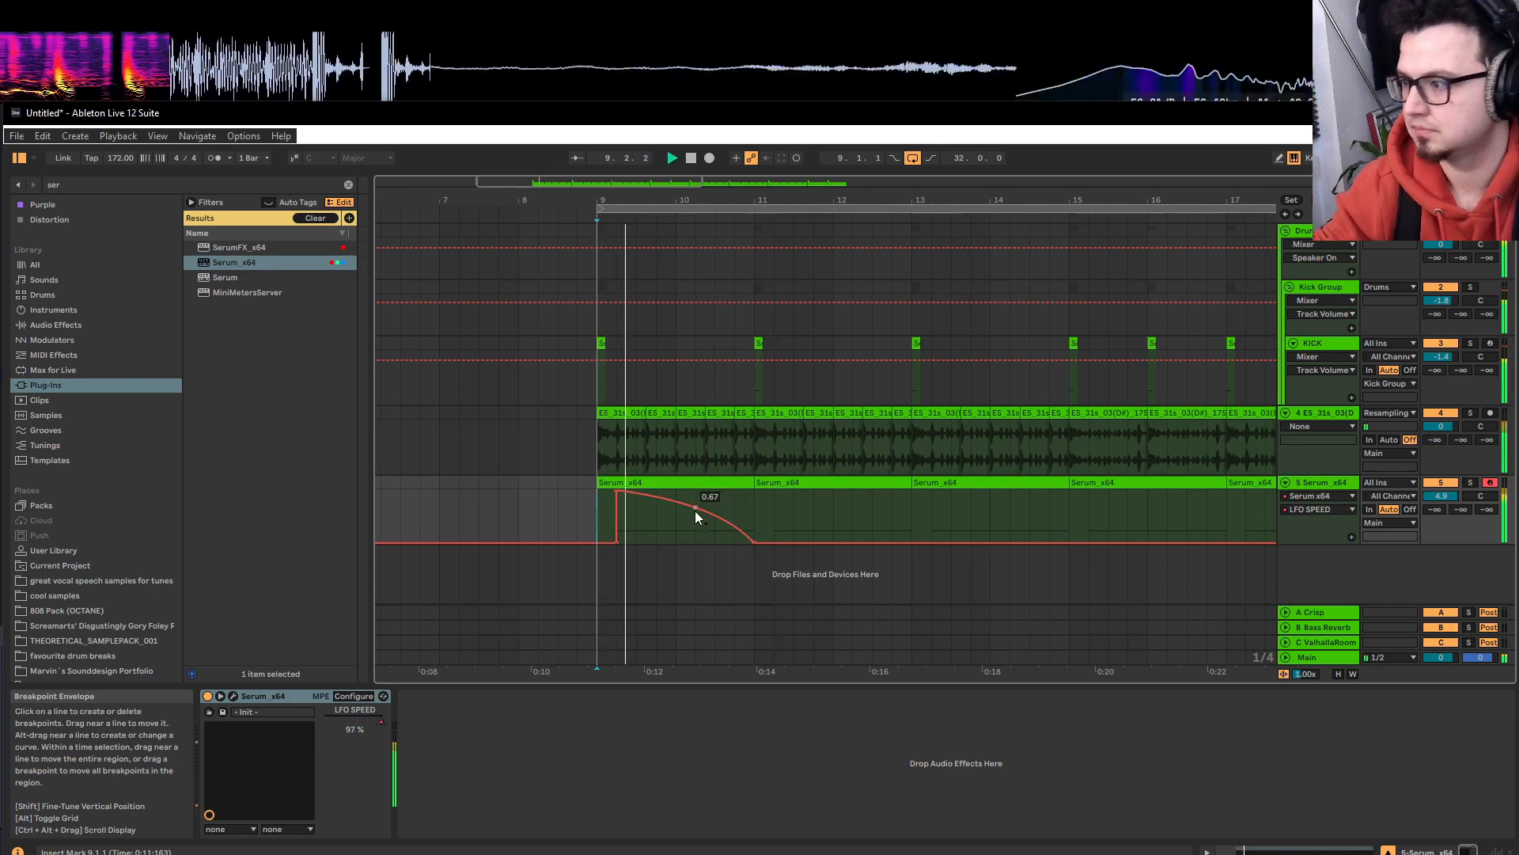
Raise LFO SPEED to about 24% shortly after the start of the second Serum clip, and play from there.
left_click_drag(774, 543, 765, 543)
left_click(773, 522)
key("space")
key("space")
key("space")
key("space")
key("space")
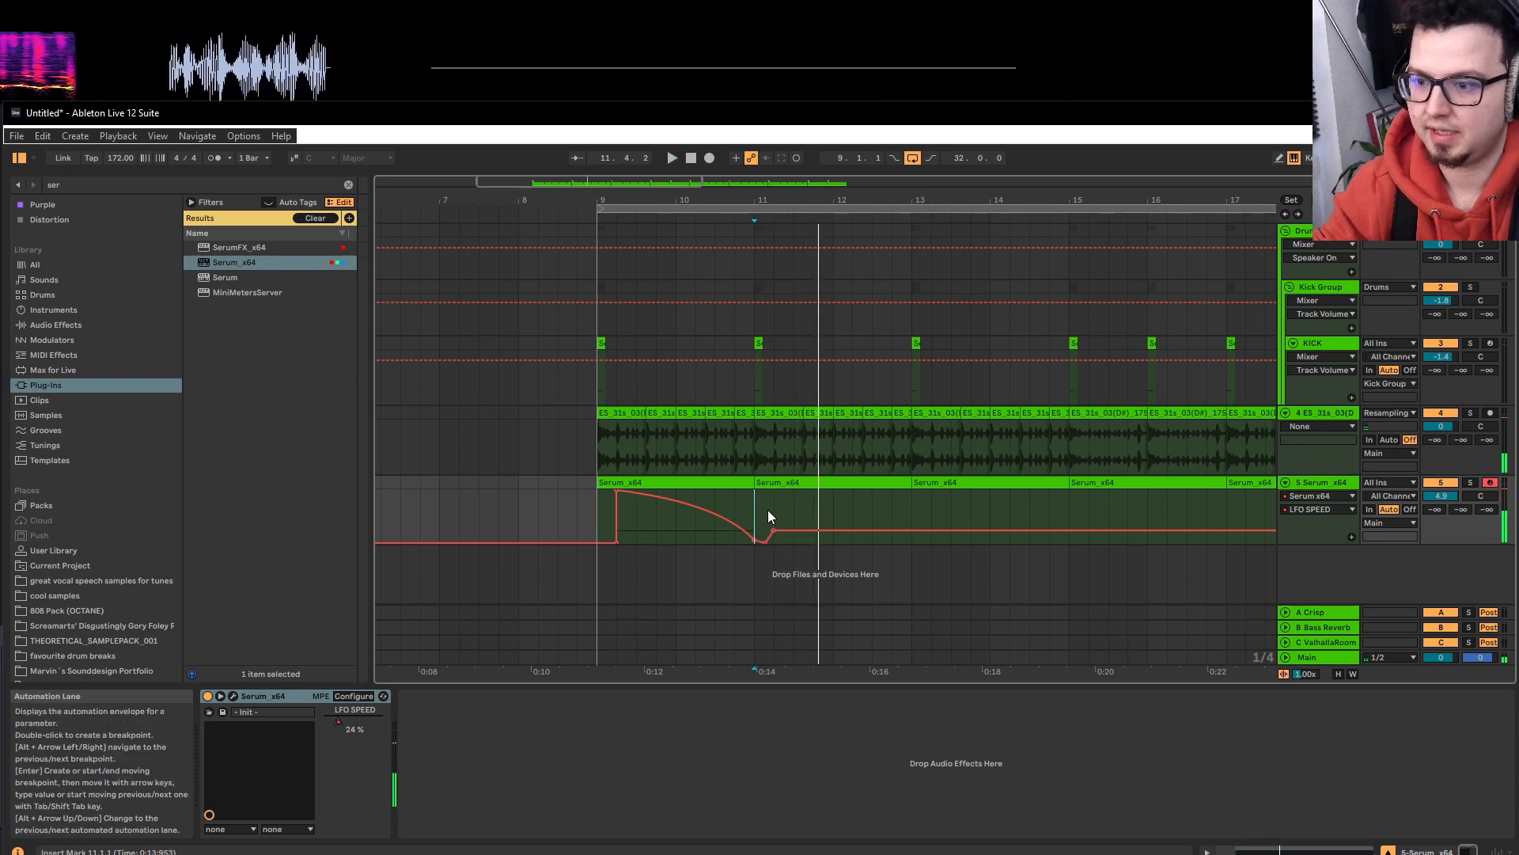
left_click(764, 514)
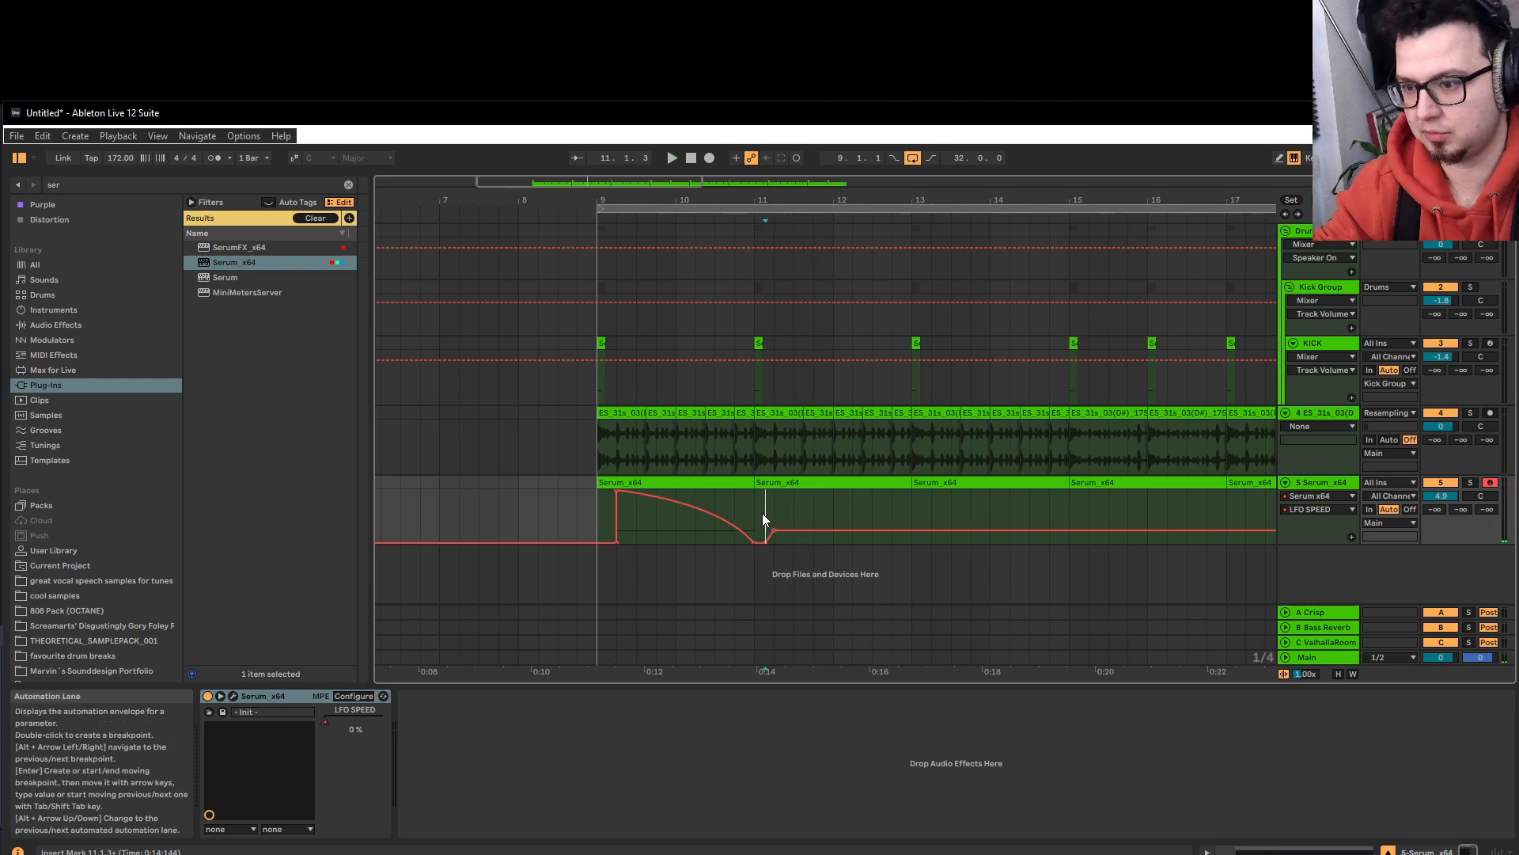
key("space")
Step the LFO SPEED automation up to about 45% at bar 12 and to about 84% at bar 14.
left_click_drag(834, 528, 829, 516)
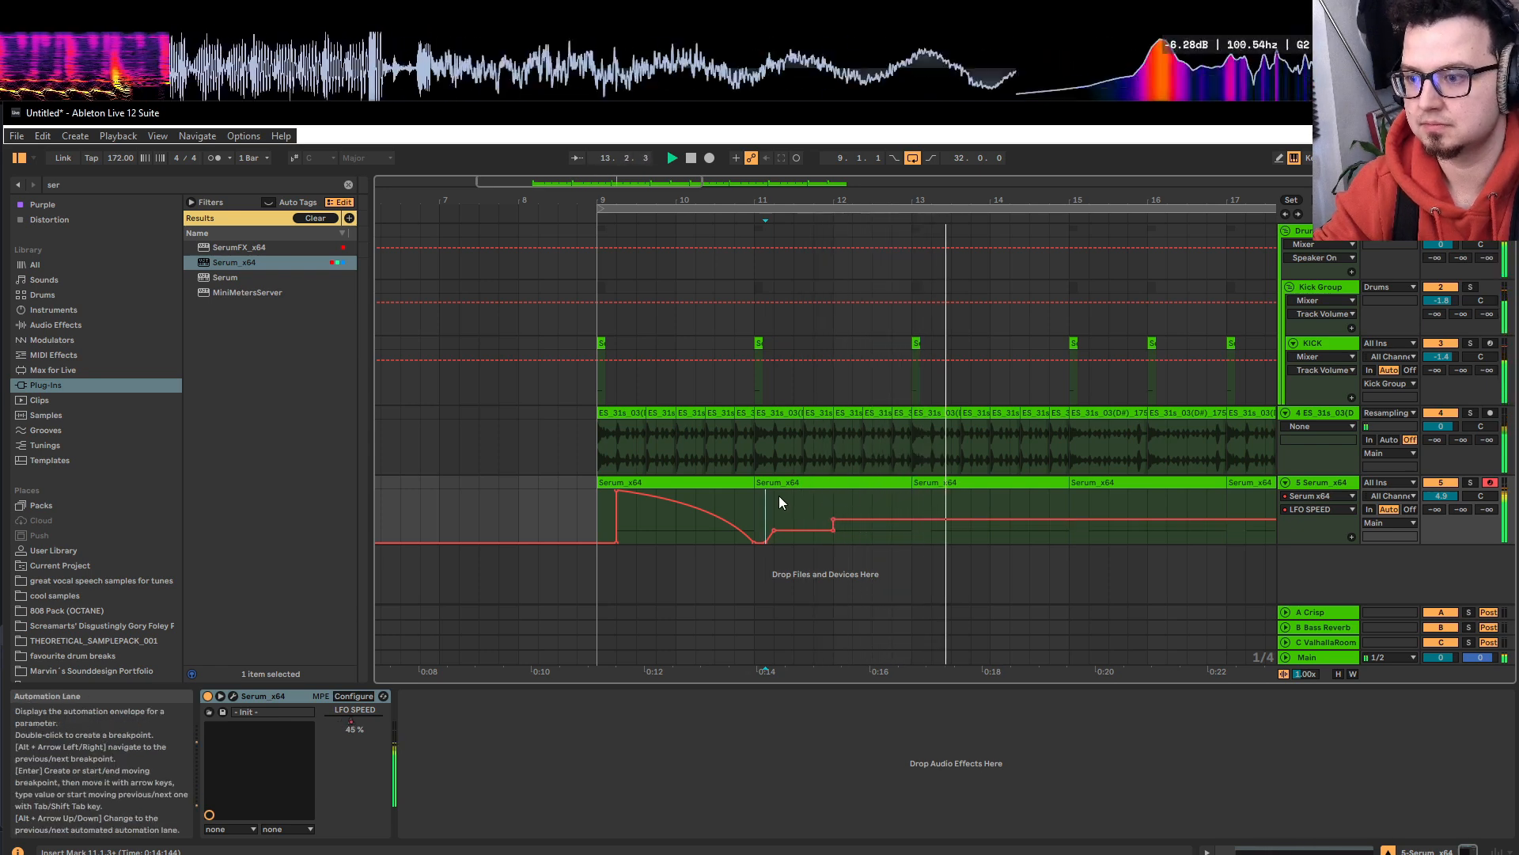
left_click(989, 519)
left_click_drag(996, 519, 993, 499)
left_click(968, 502)
key("space")
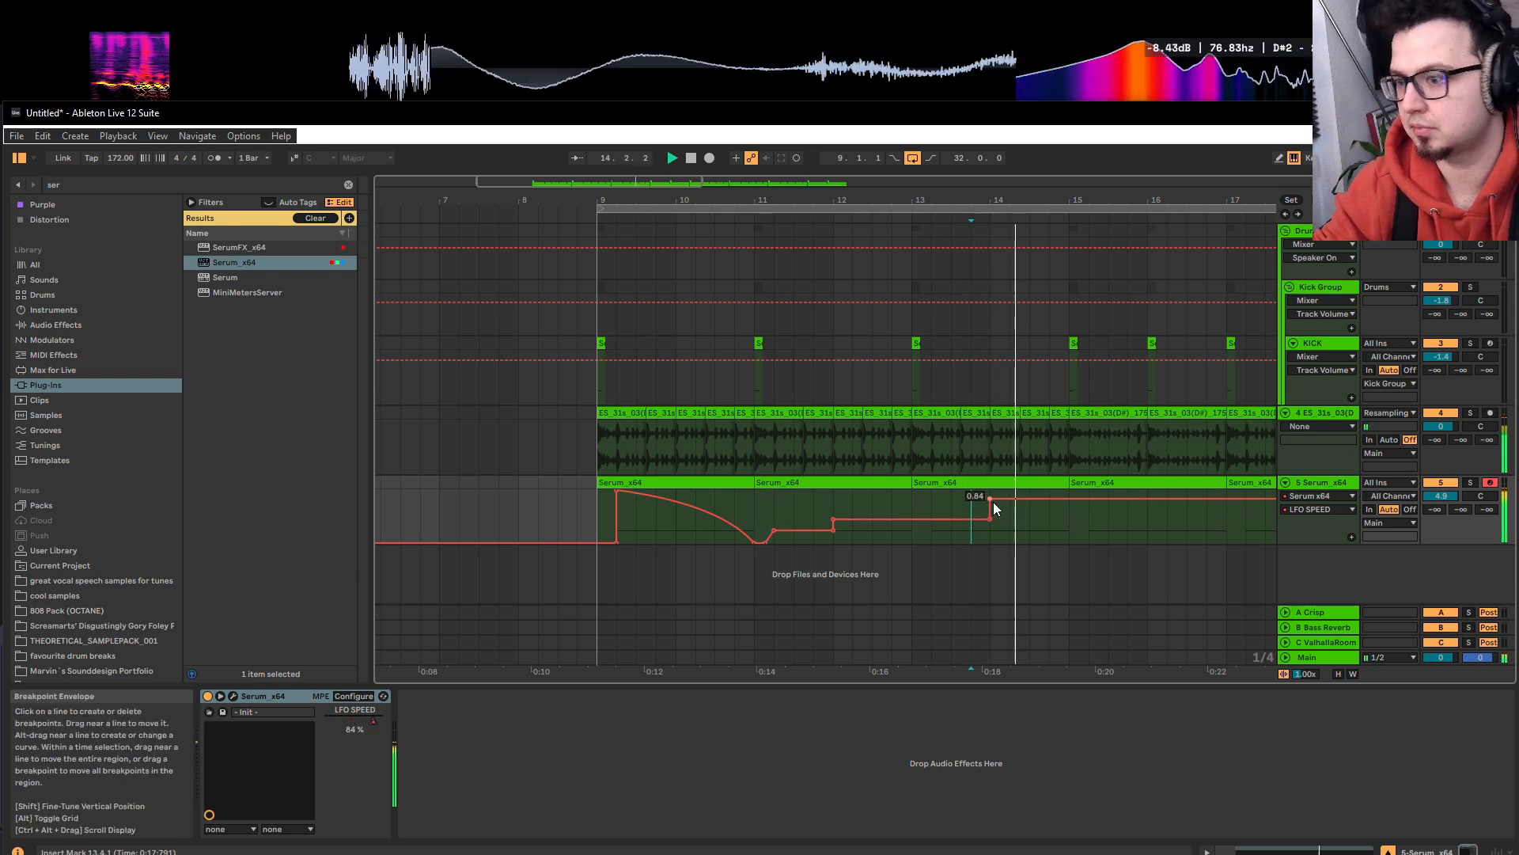
Hold LFO SPEED until 14.3, lower it to about 57% at bar 15, and play the change from bar 14.
left_click(1032, 501)
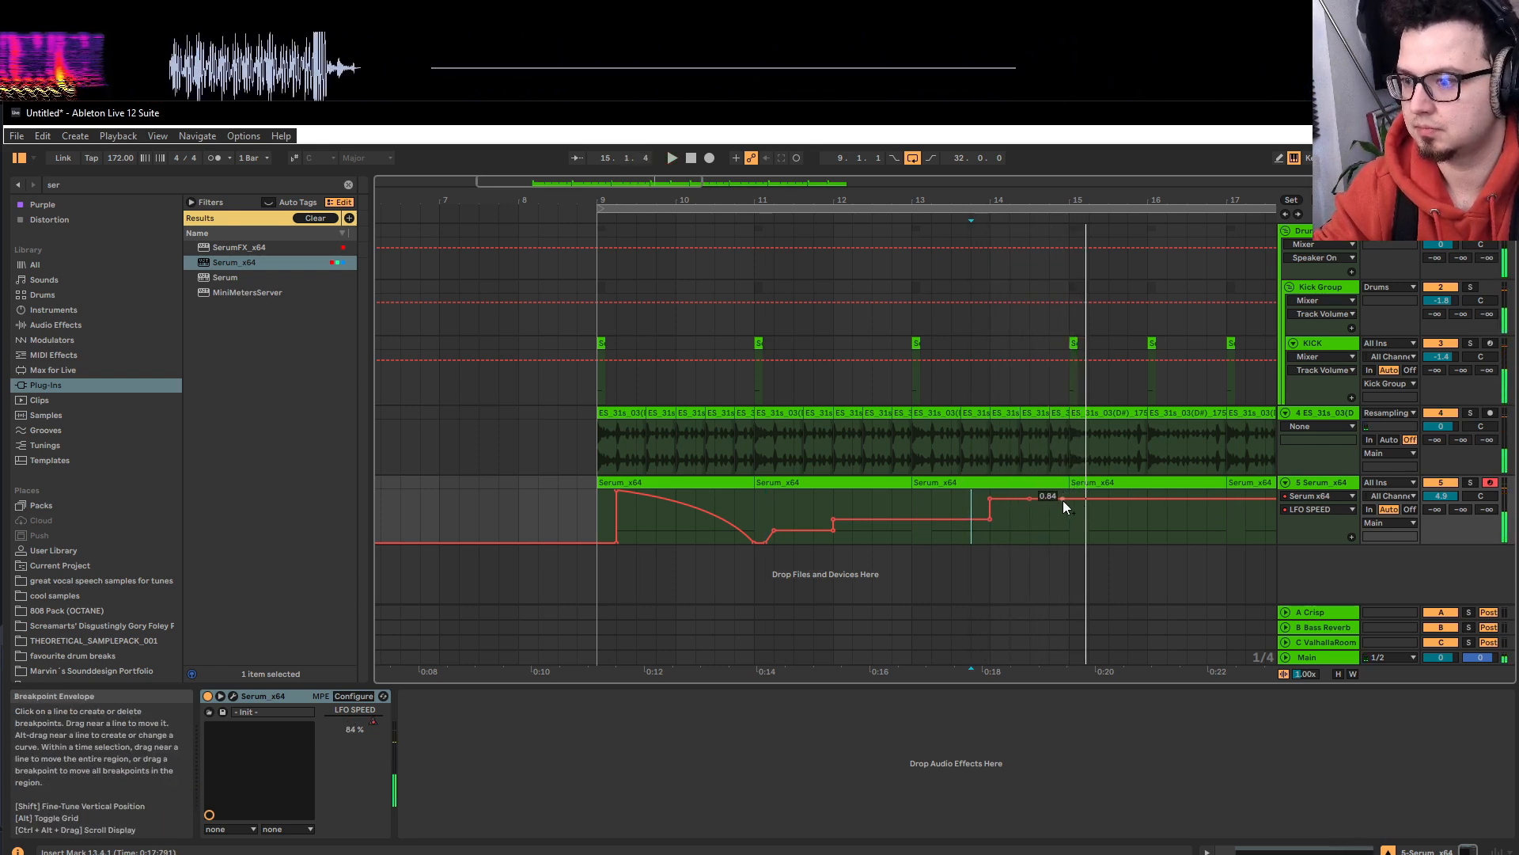
left_click_drag(1067, 500, 1069, 514)
left_click(1024, 521)
key("space")
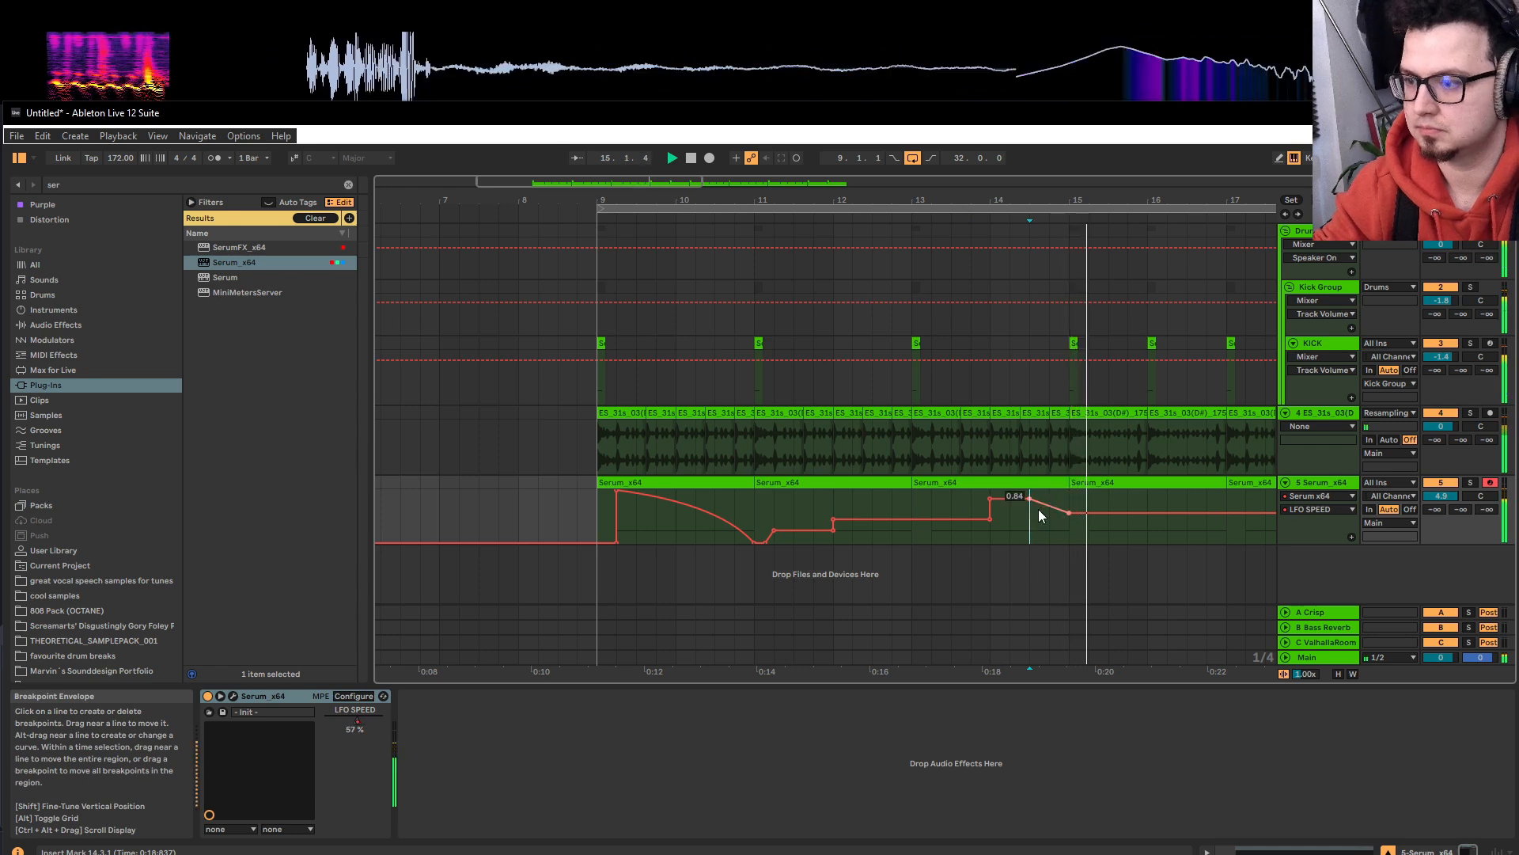
left_click(994, 524)
key("space")
key("space")
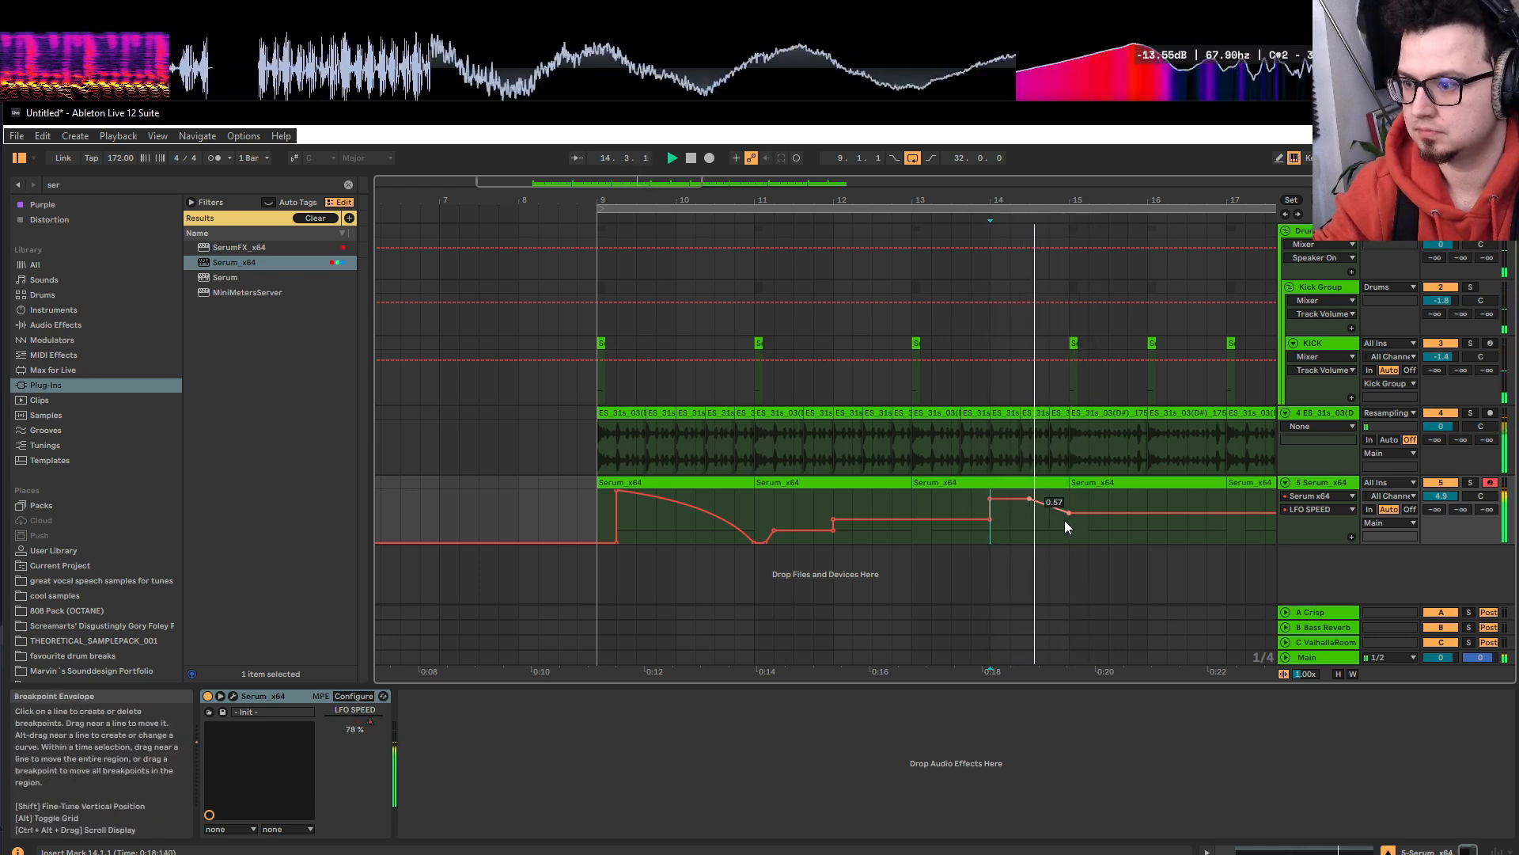
key("space")
Ramp LFO SPEED from bar 16 up to about 78% at 16.3 and play the passage.
scroll(570, 461, "down", 5)
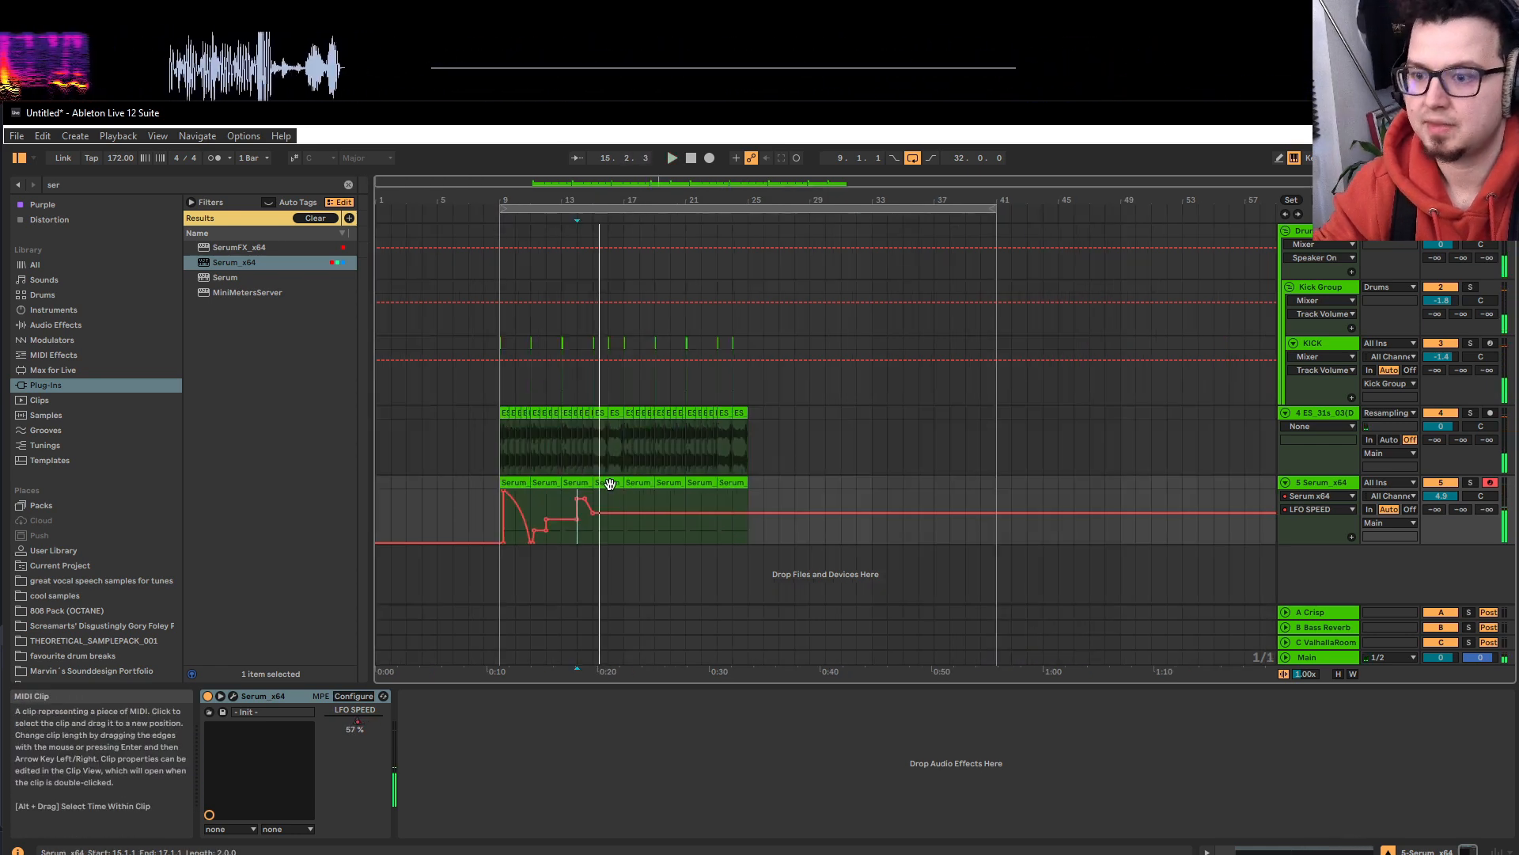
left_click(596, 534)
scroll(598, 529, "up", 4)
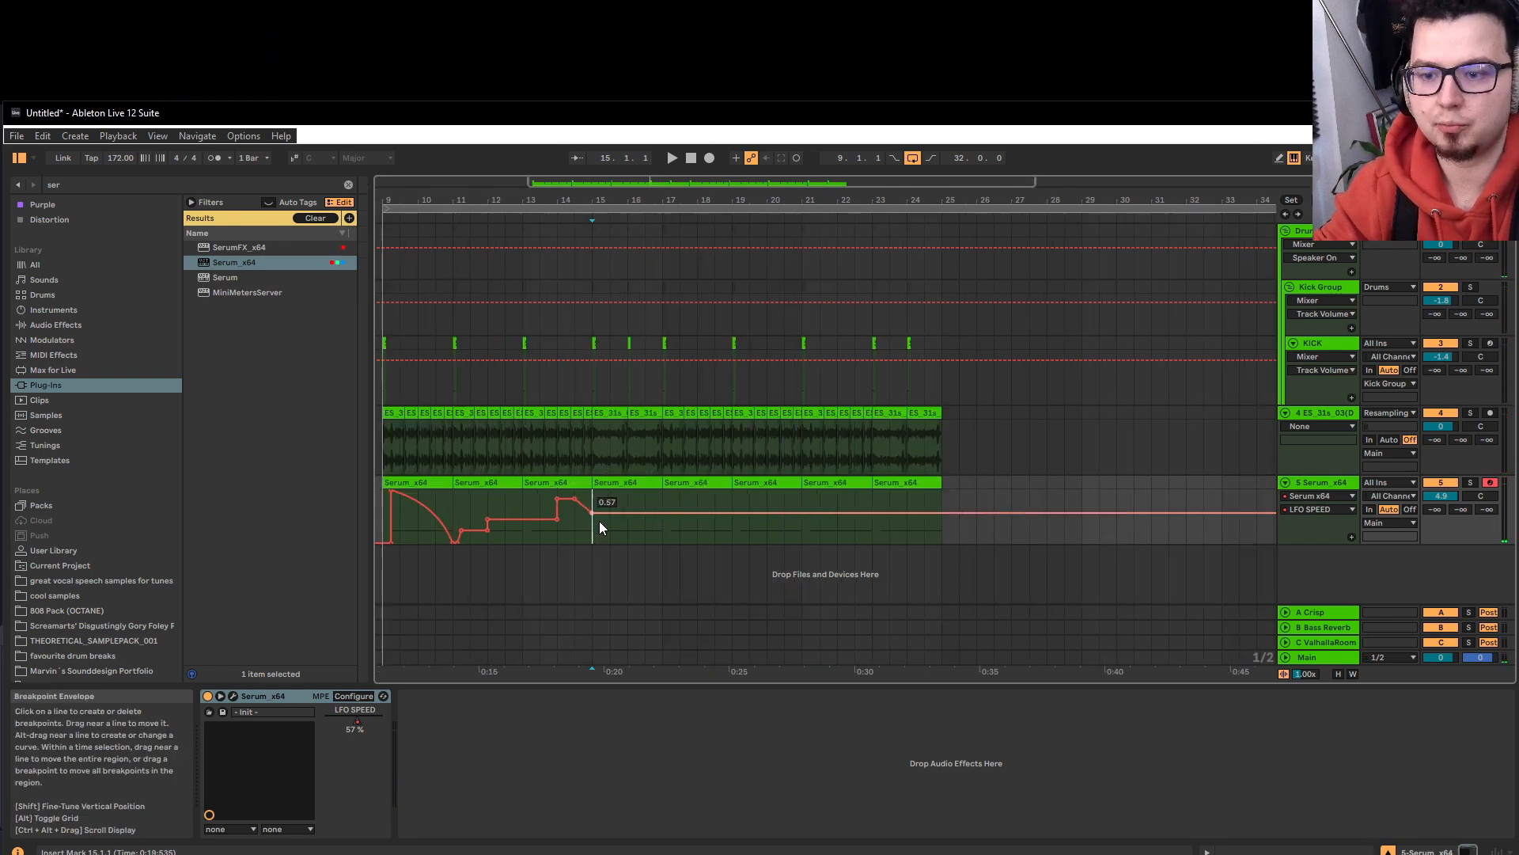
key("space")
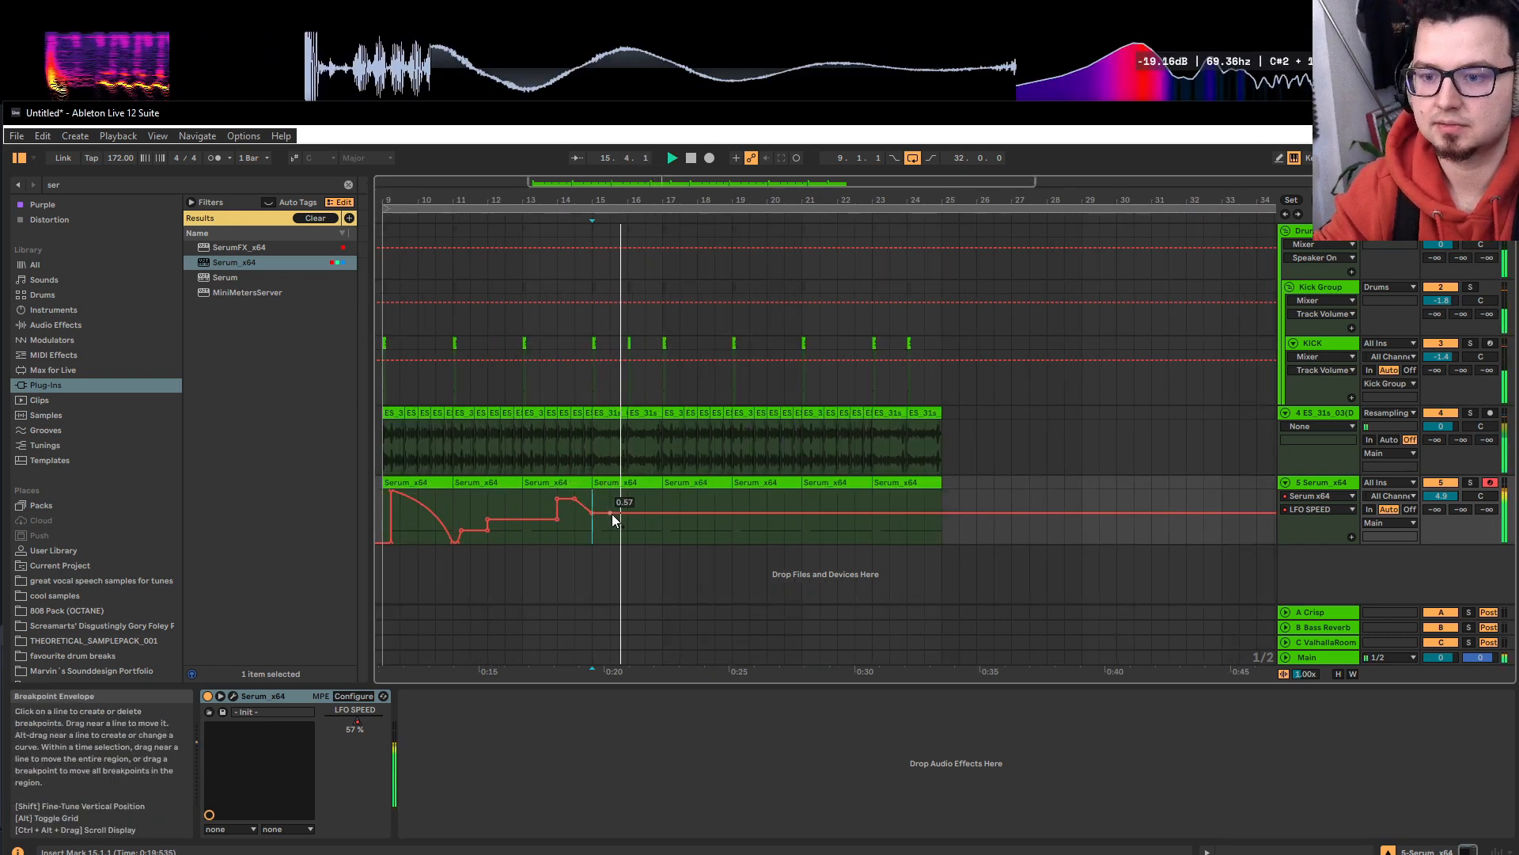
scroll(611, 514, "down", 3)
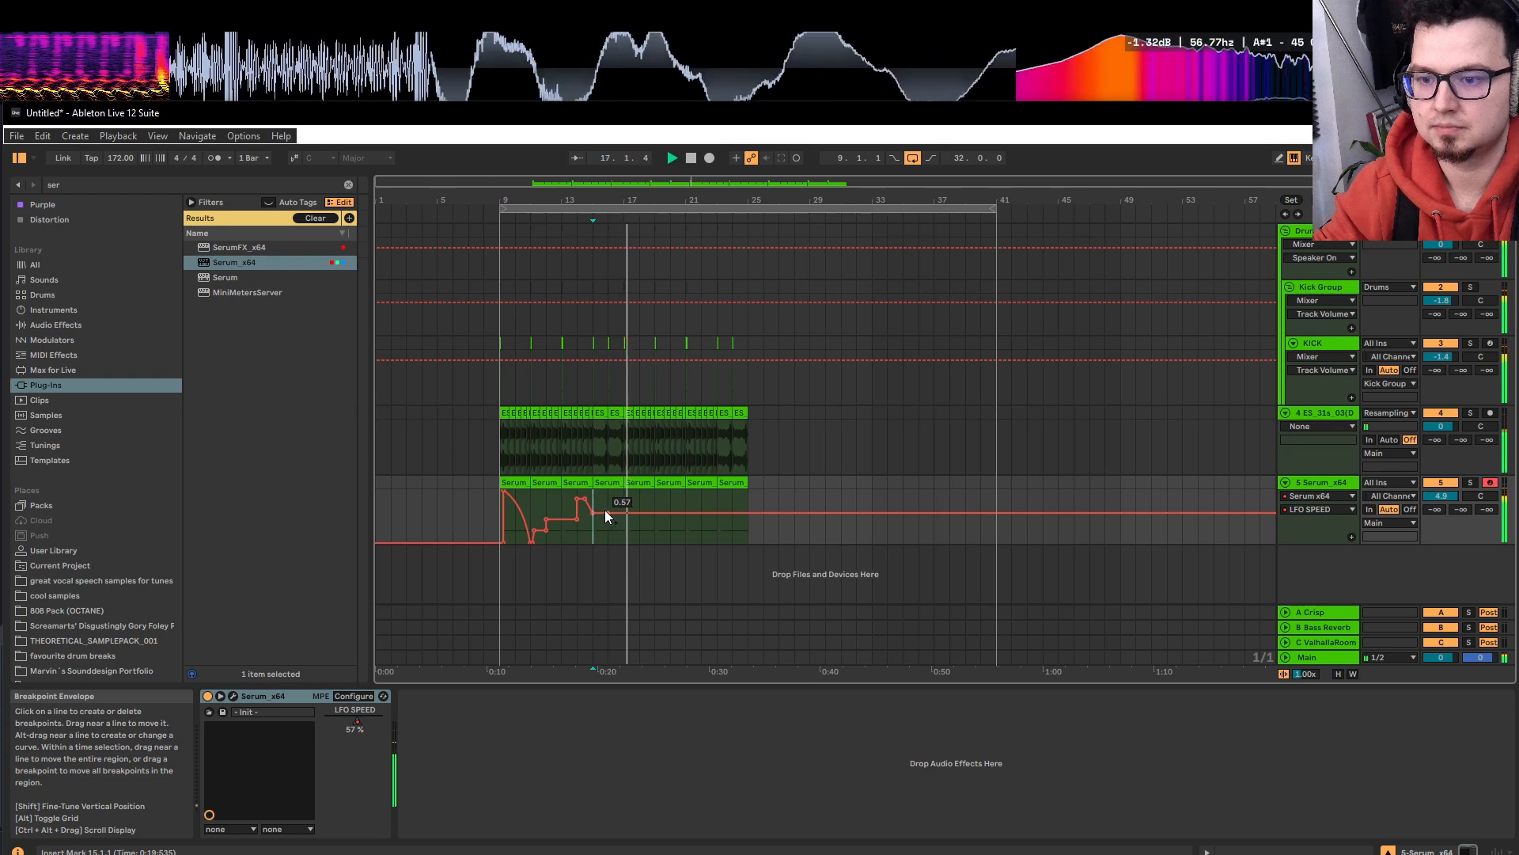
scroll(607, 513, "up", 3)
left_click_drag(616, 512, 629, 502)
key("space")
left_click(613, 527)
key("space")
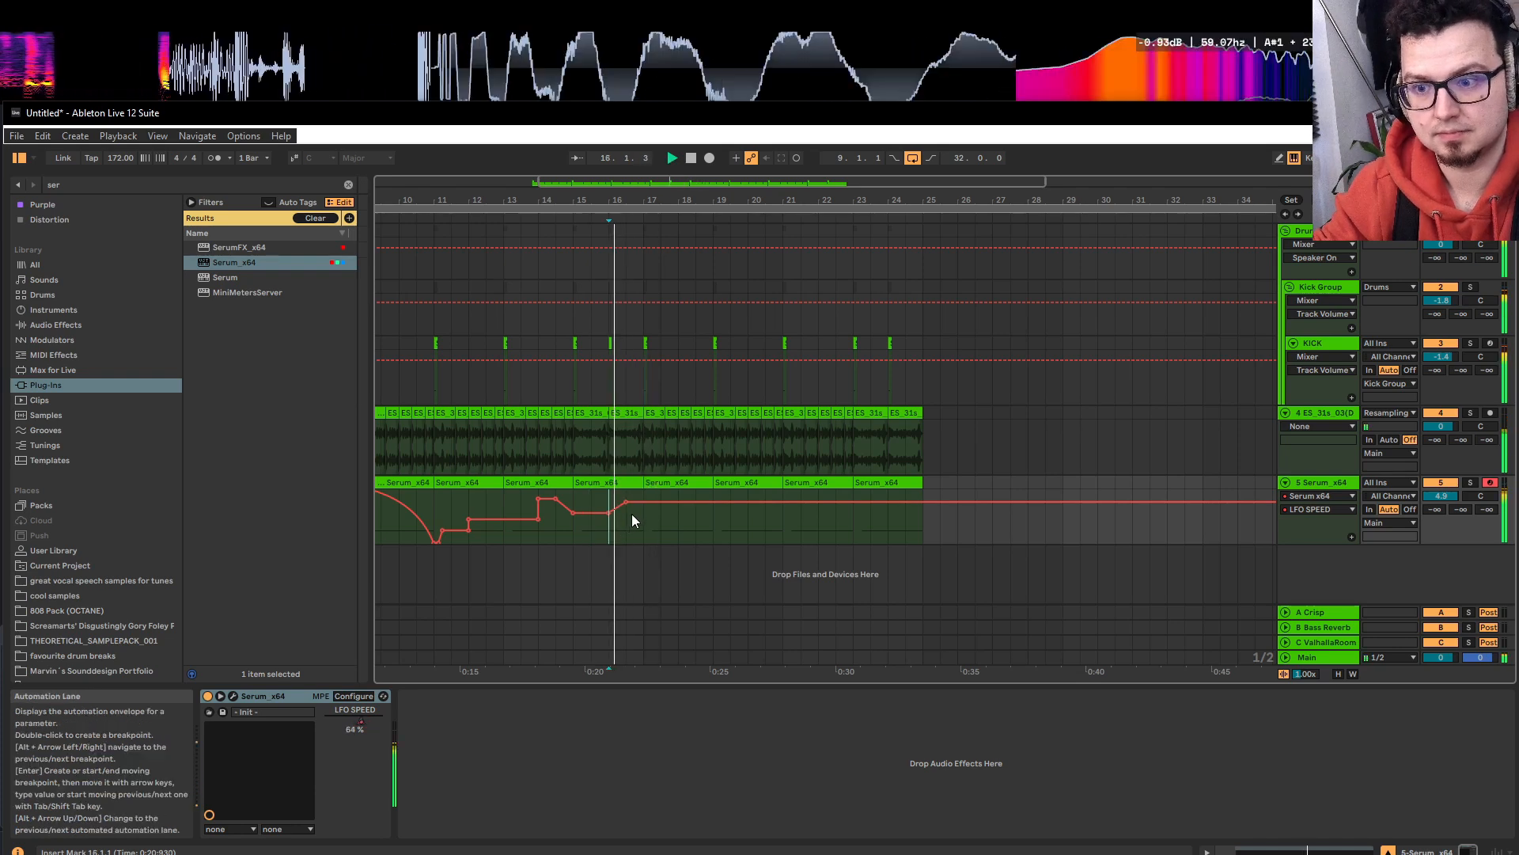
Raise the LFO SPEED breakpoint at 16.3 to about 99% and replay from 15.3.
left_click(583, 538)
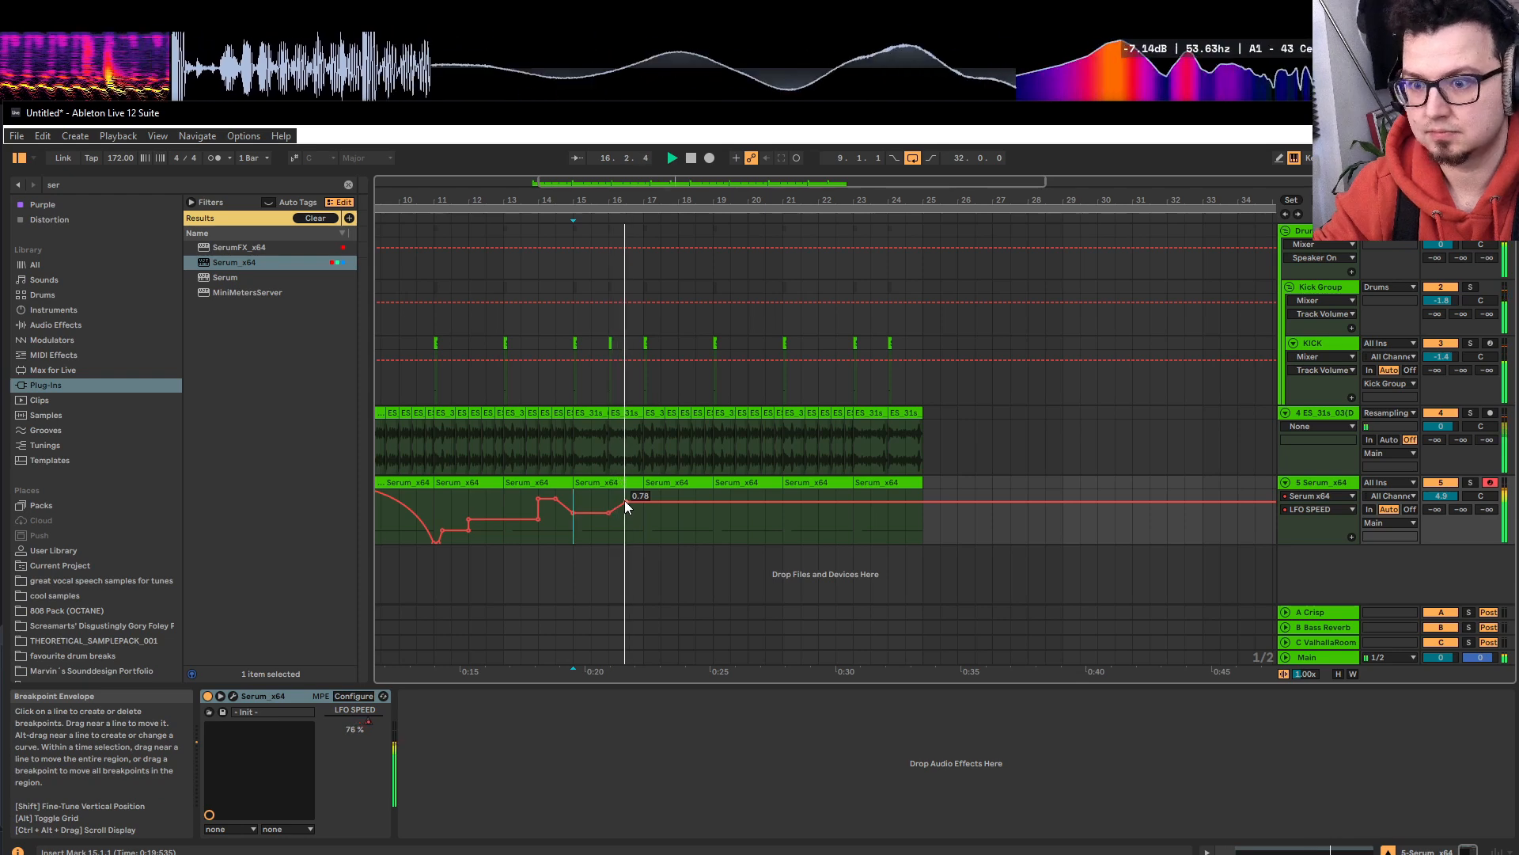
left_click_drag(624, 500, 625, 491)
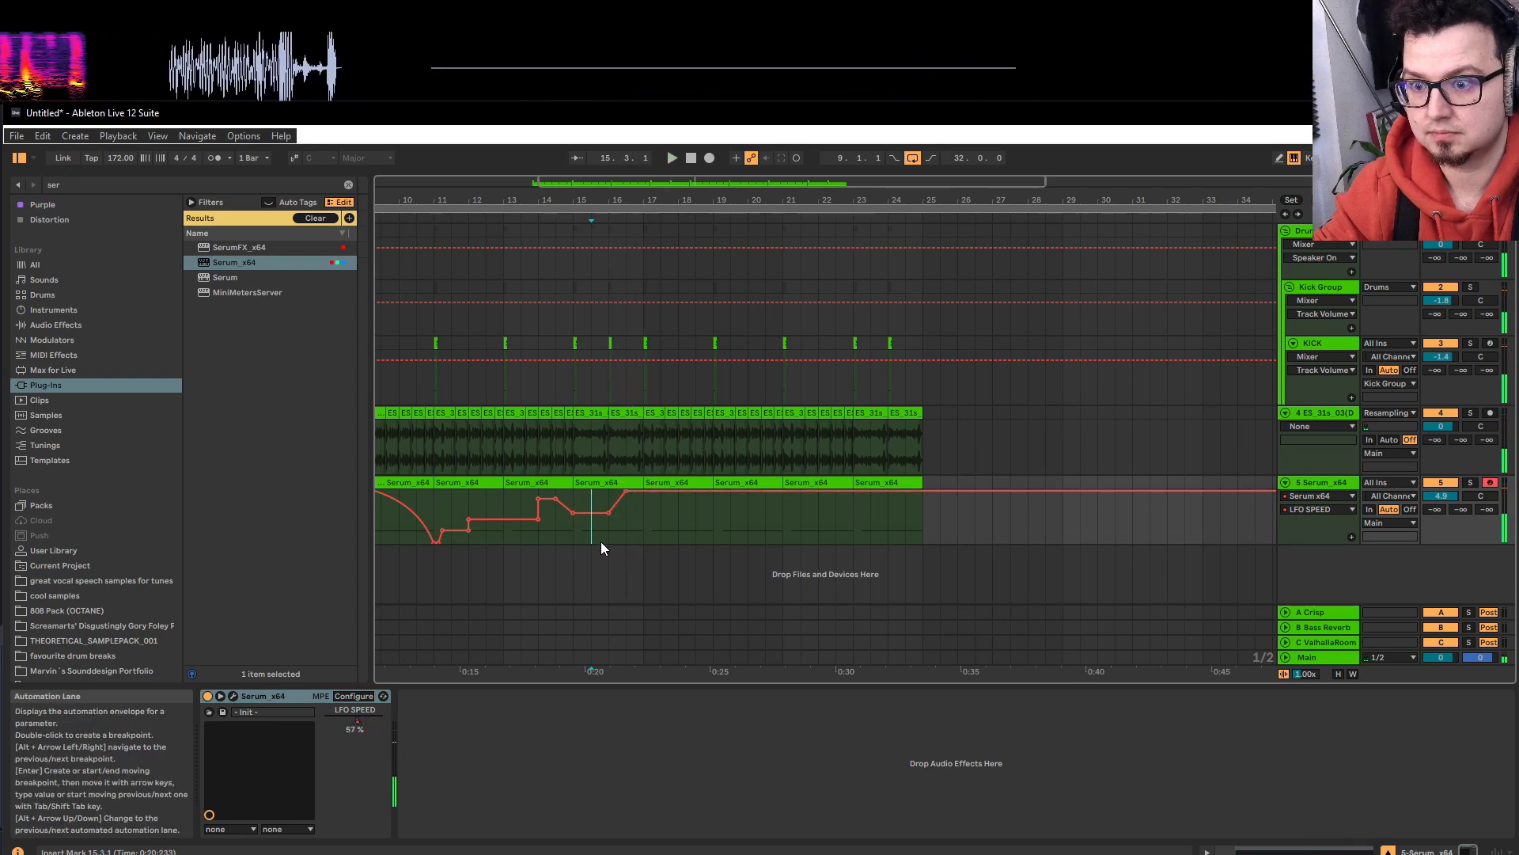
left_click(601, 540)
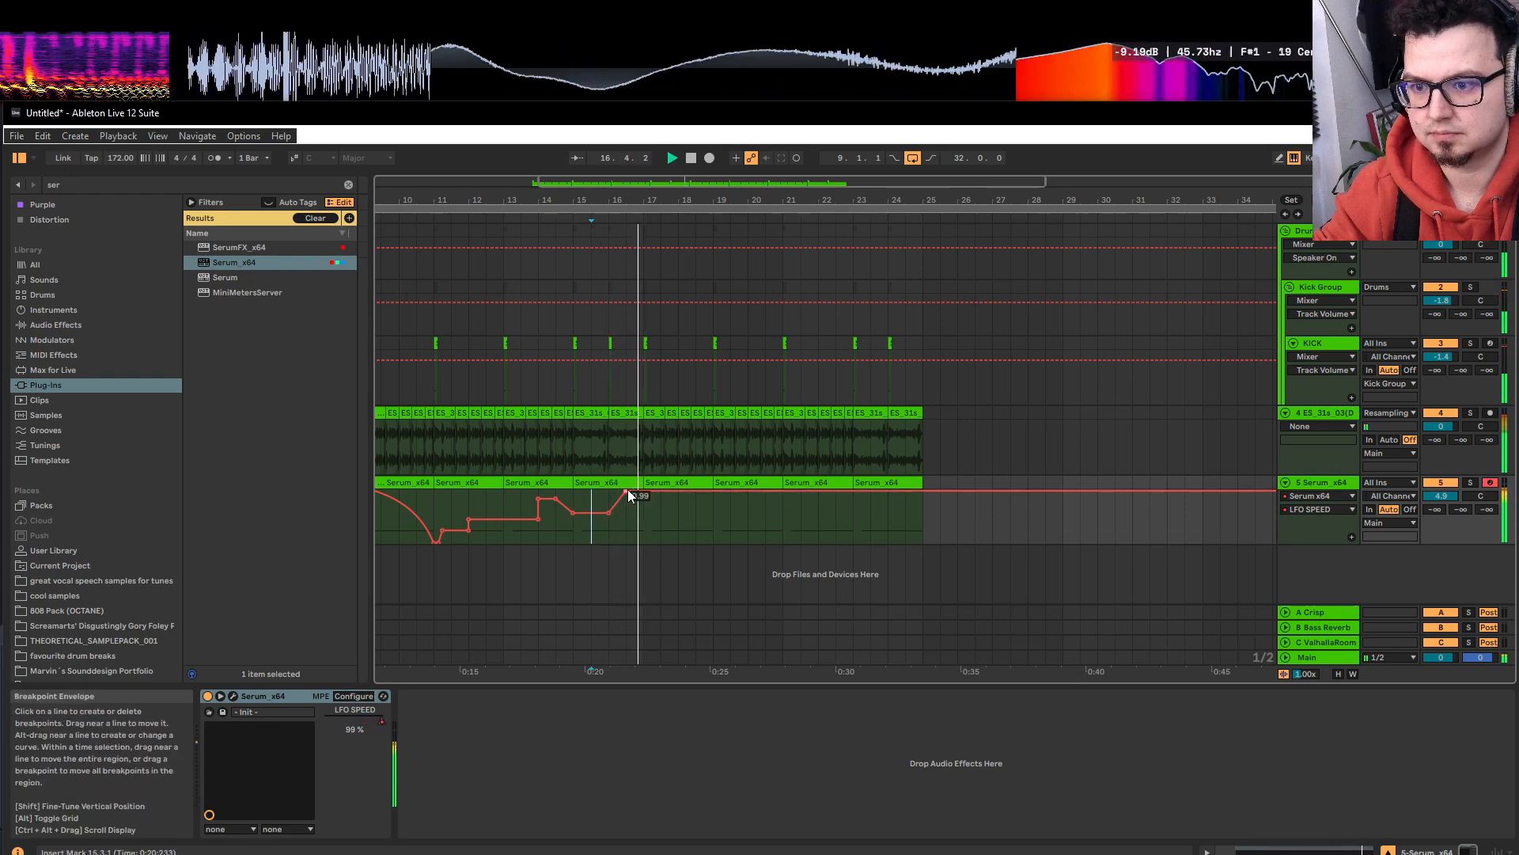
Duplicate the Serum track's LFO SPEED automation from bars 9–17 onto bars 17–25.
left_click_drag(645, 491, 502, 511)
scroll(618, 539, "down", 3)
left_click(640, 500)
key("ctrl+d")
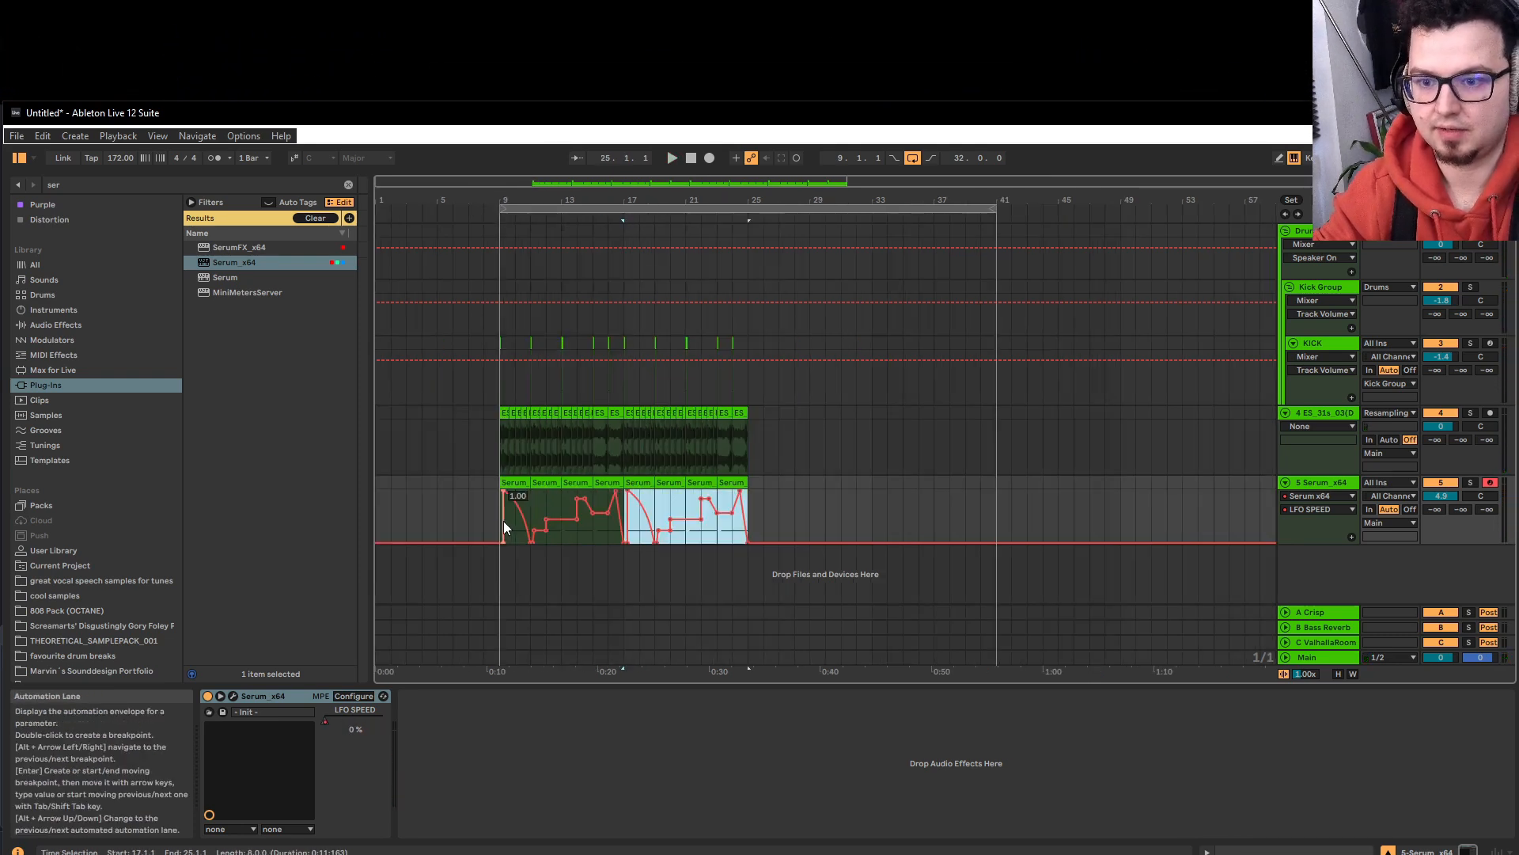
Increase the amount of LFO 2's modulation of oscillator A coarse pitch slightly in Serum's modulation matrix.
left_click(234, 696)
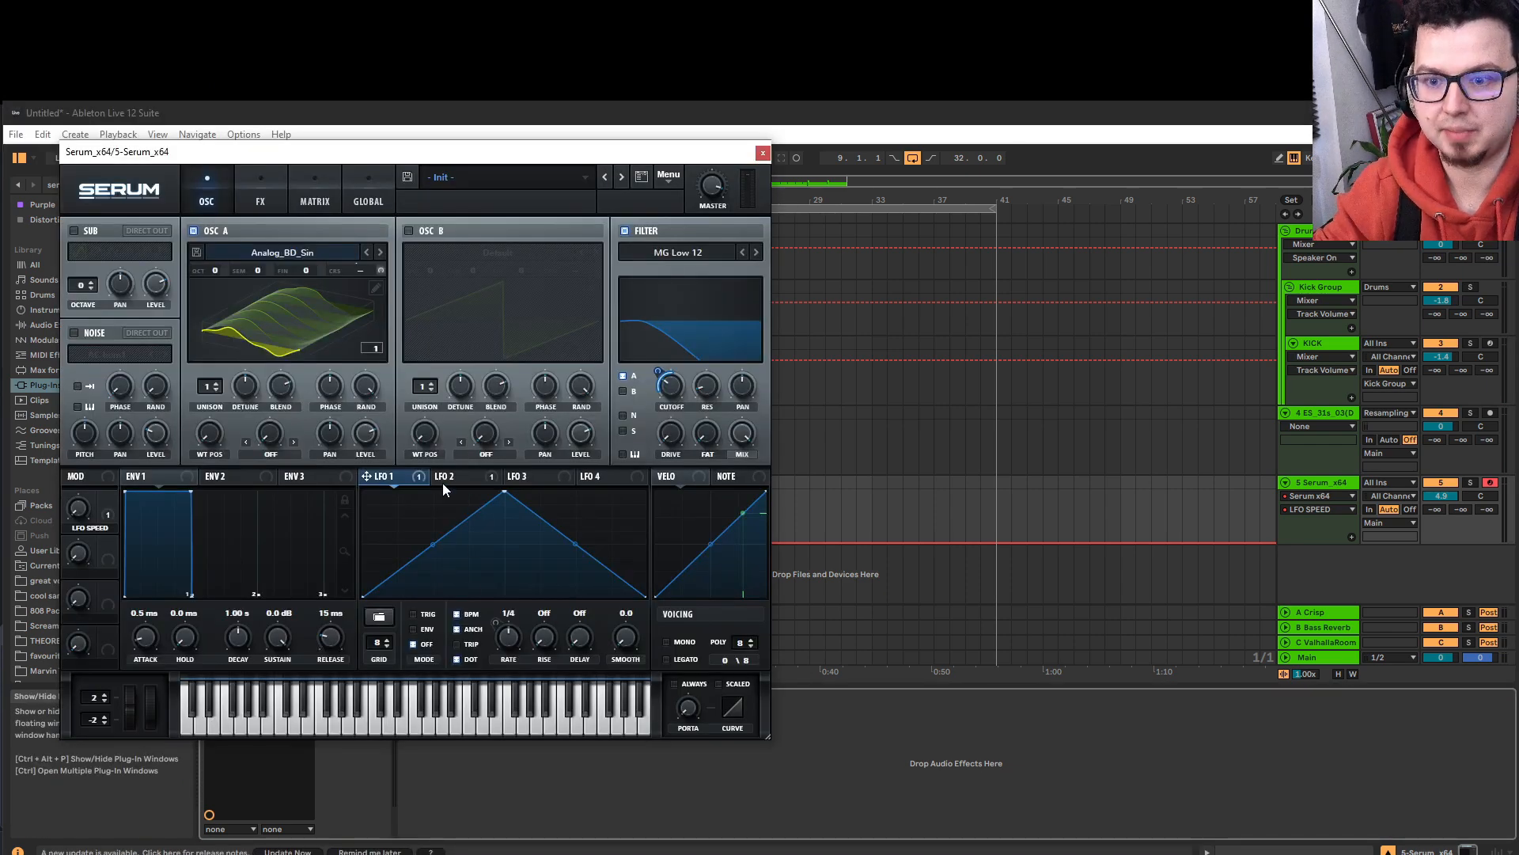
left_click(443, 478)
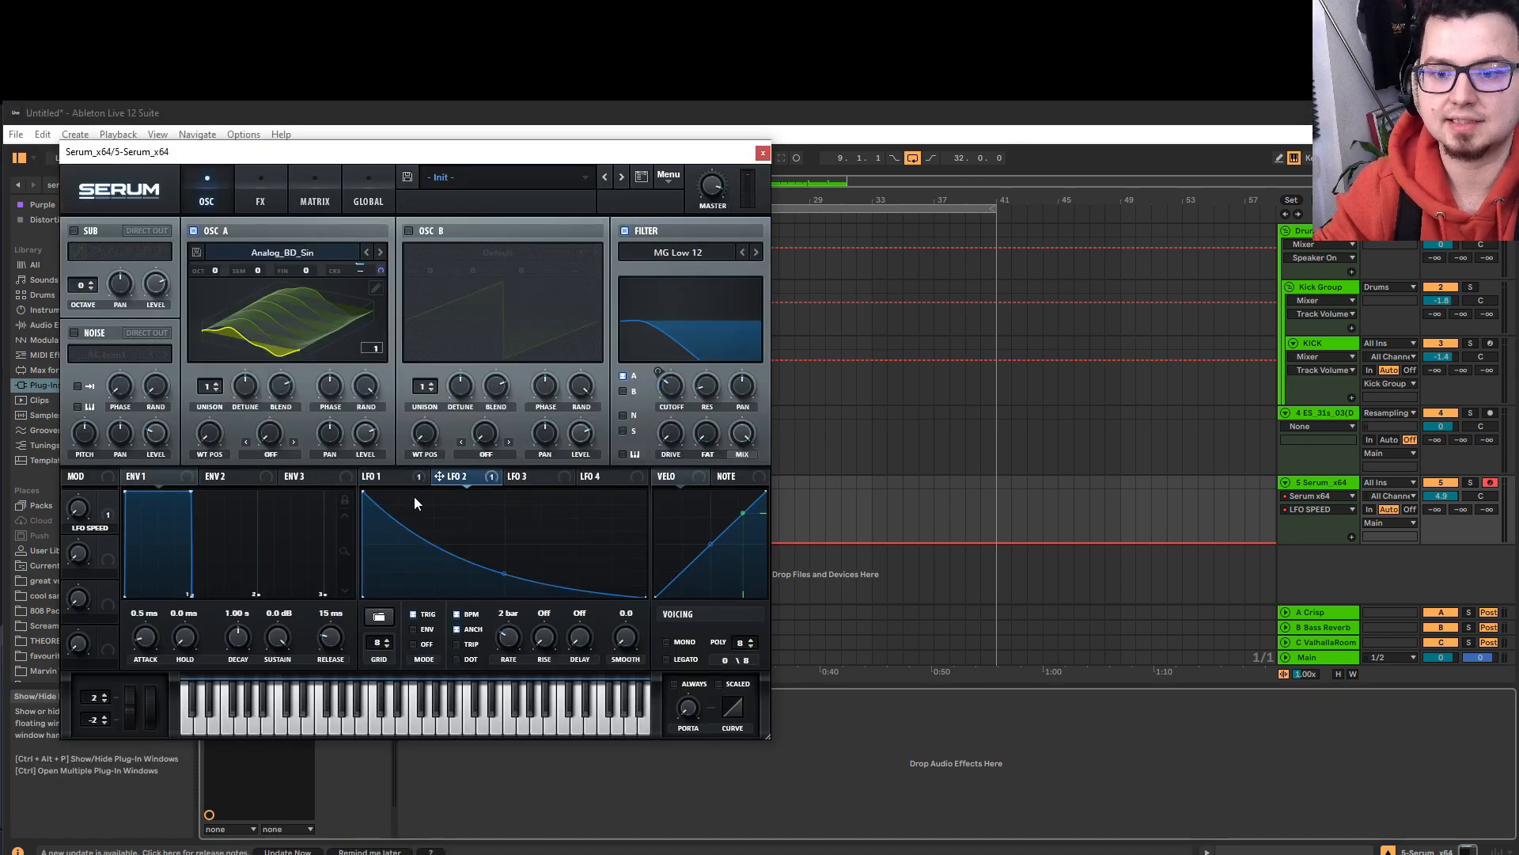
left_click(293, 186)
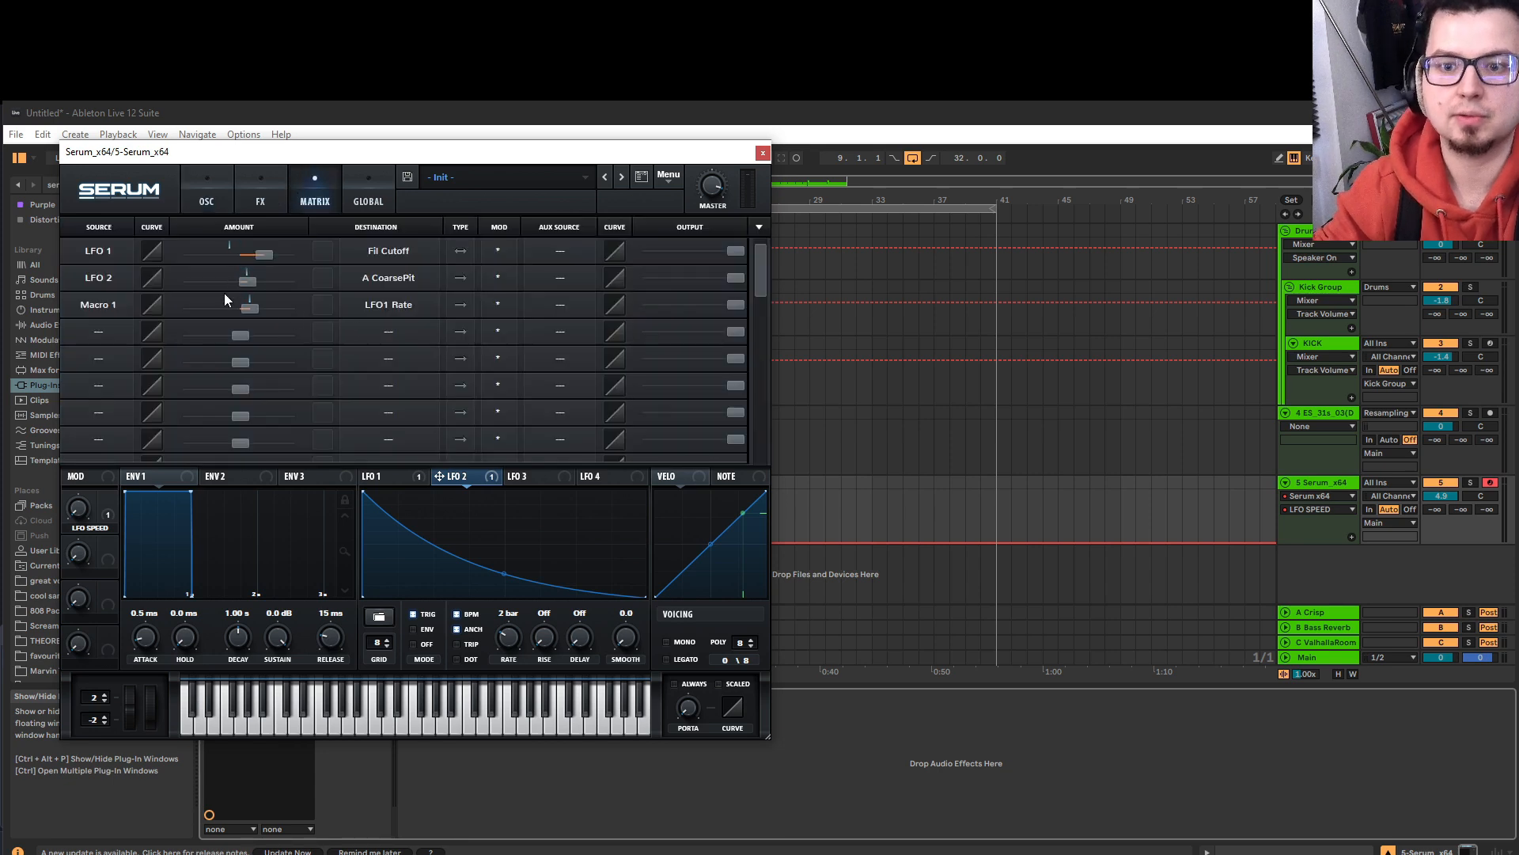
mouse_move(253, 281)
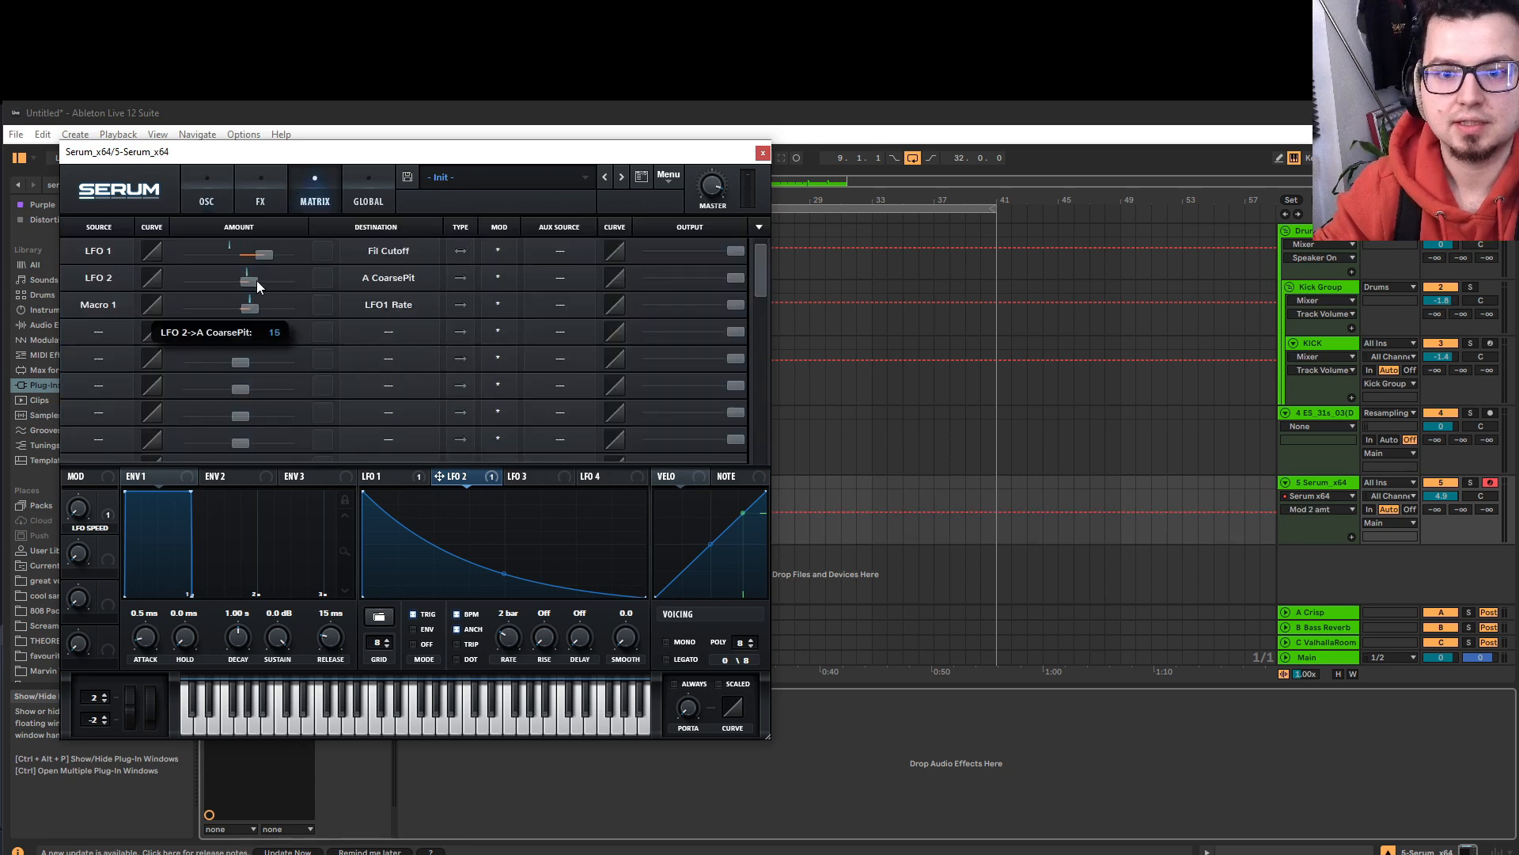
left_click_drag(256, 280, 263, 281)
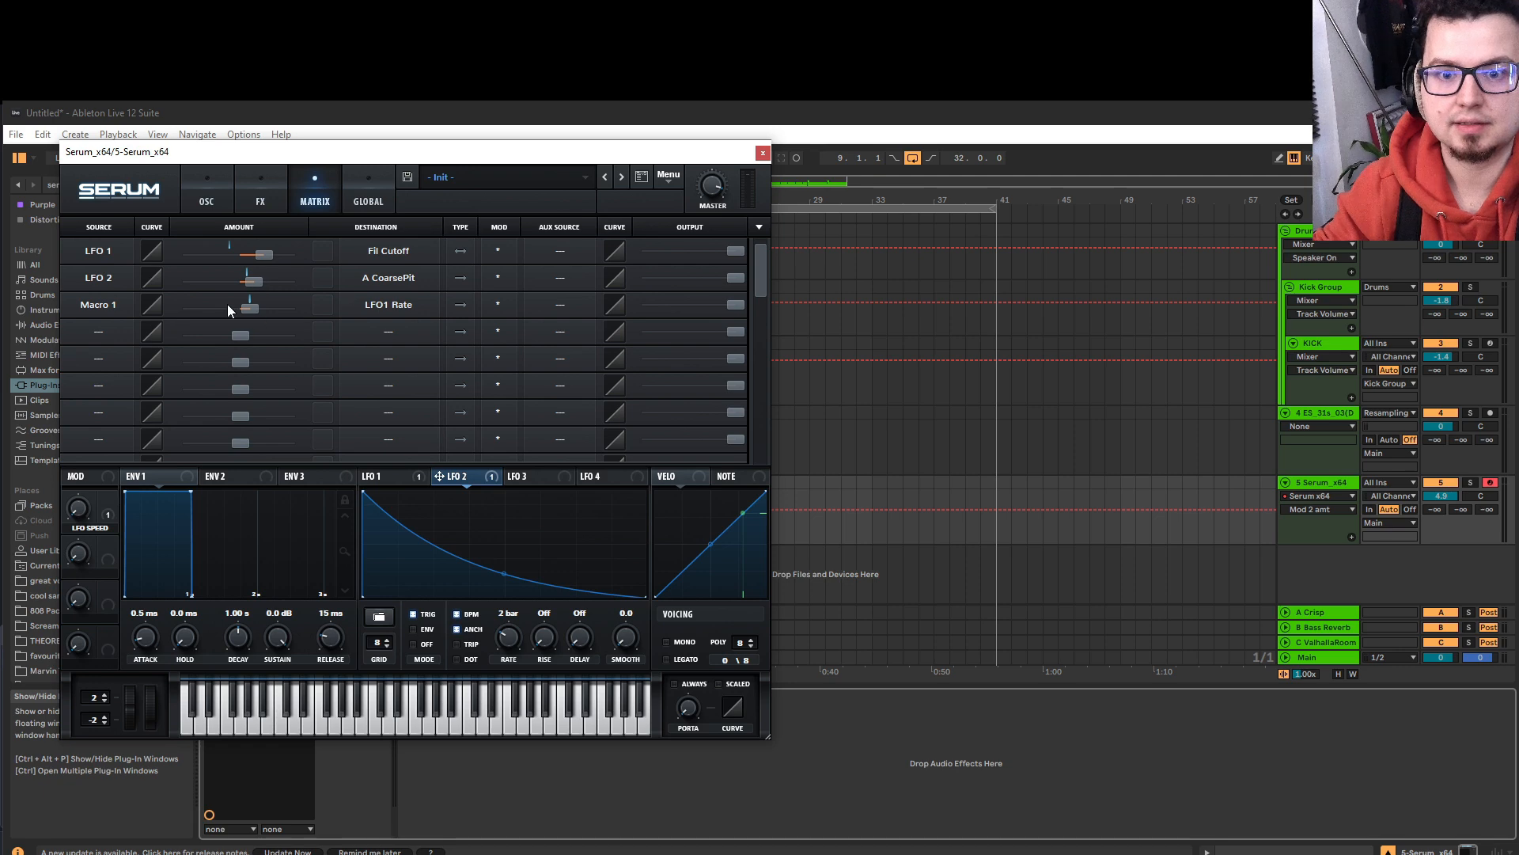
left_click_drag(434, 547, 398, 560)
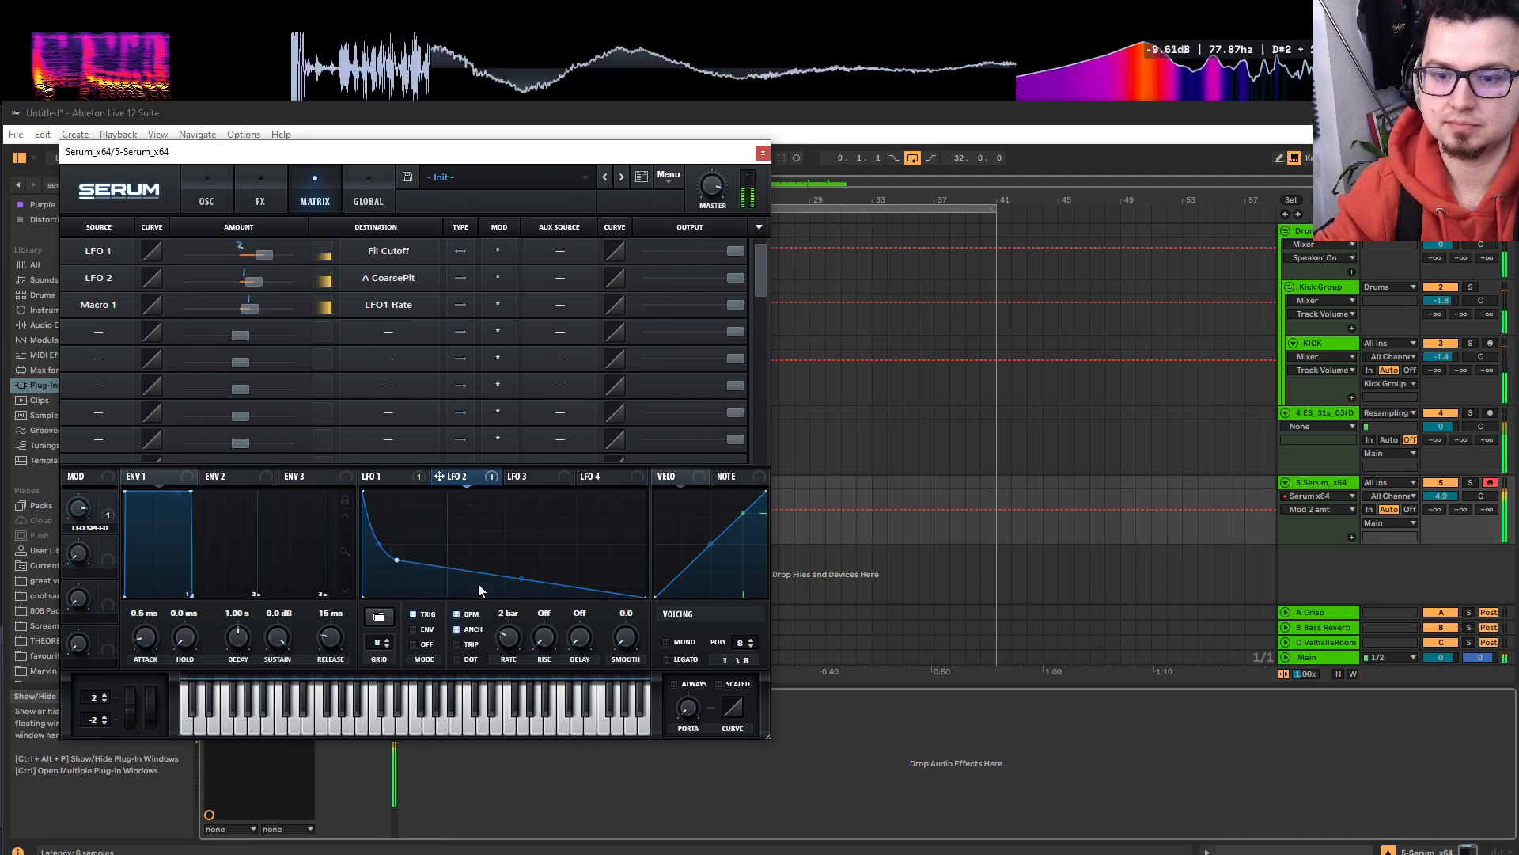
left_click_drag(520, 579, 520, 585)
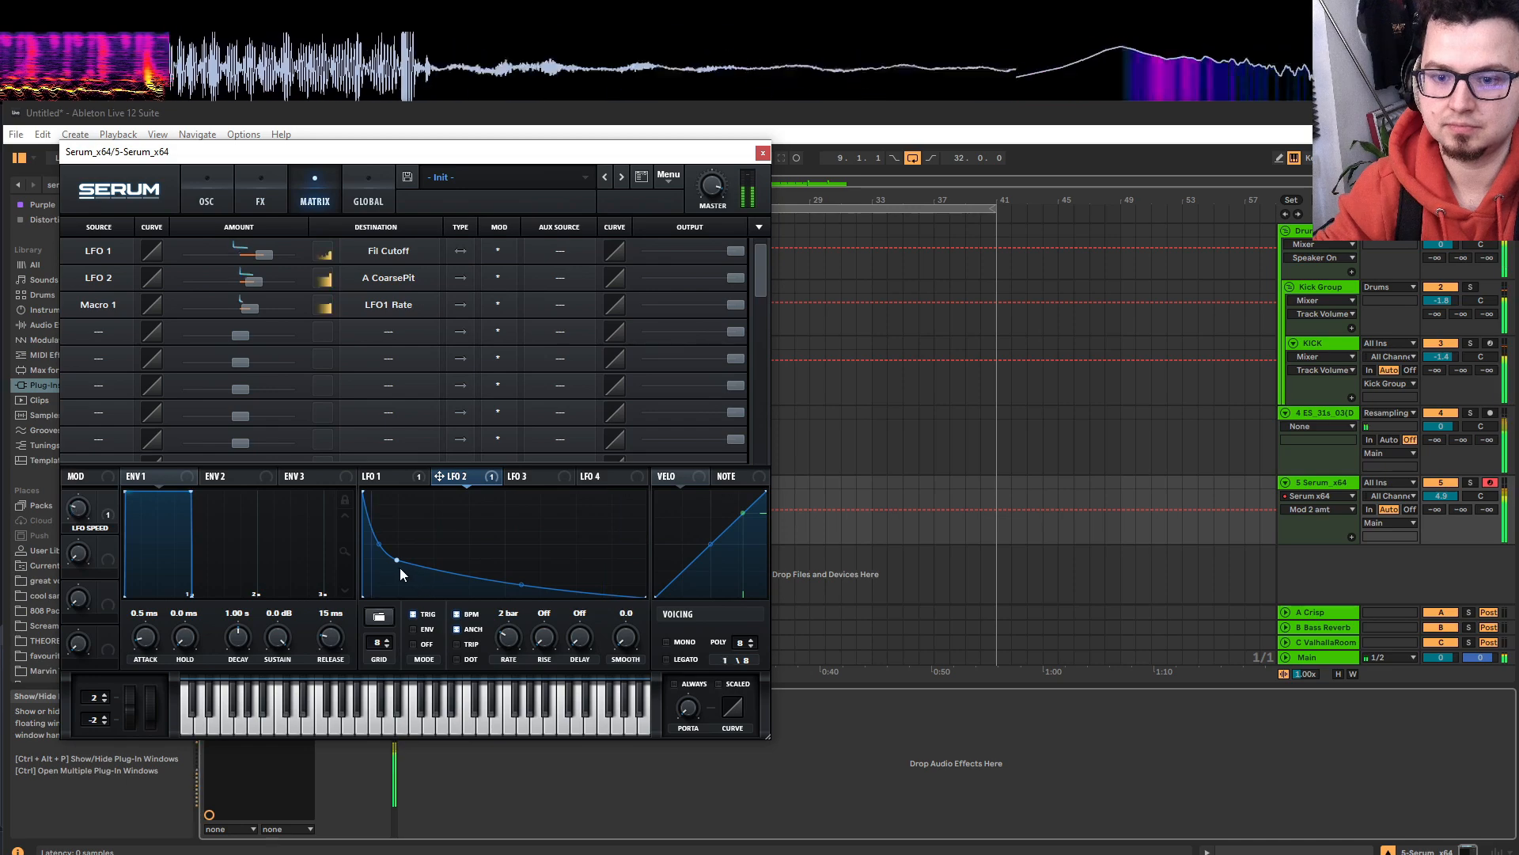
left_click_drag(392, 559, 395, 551)
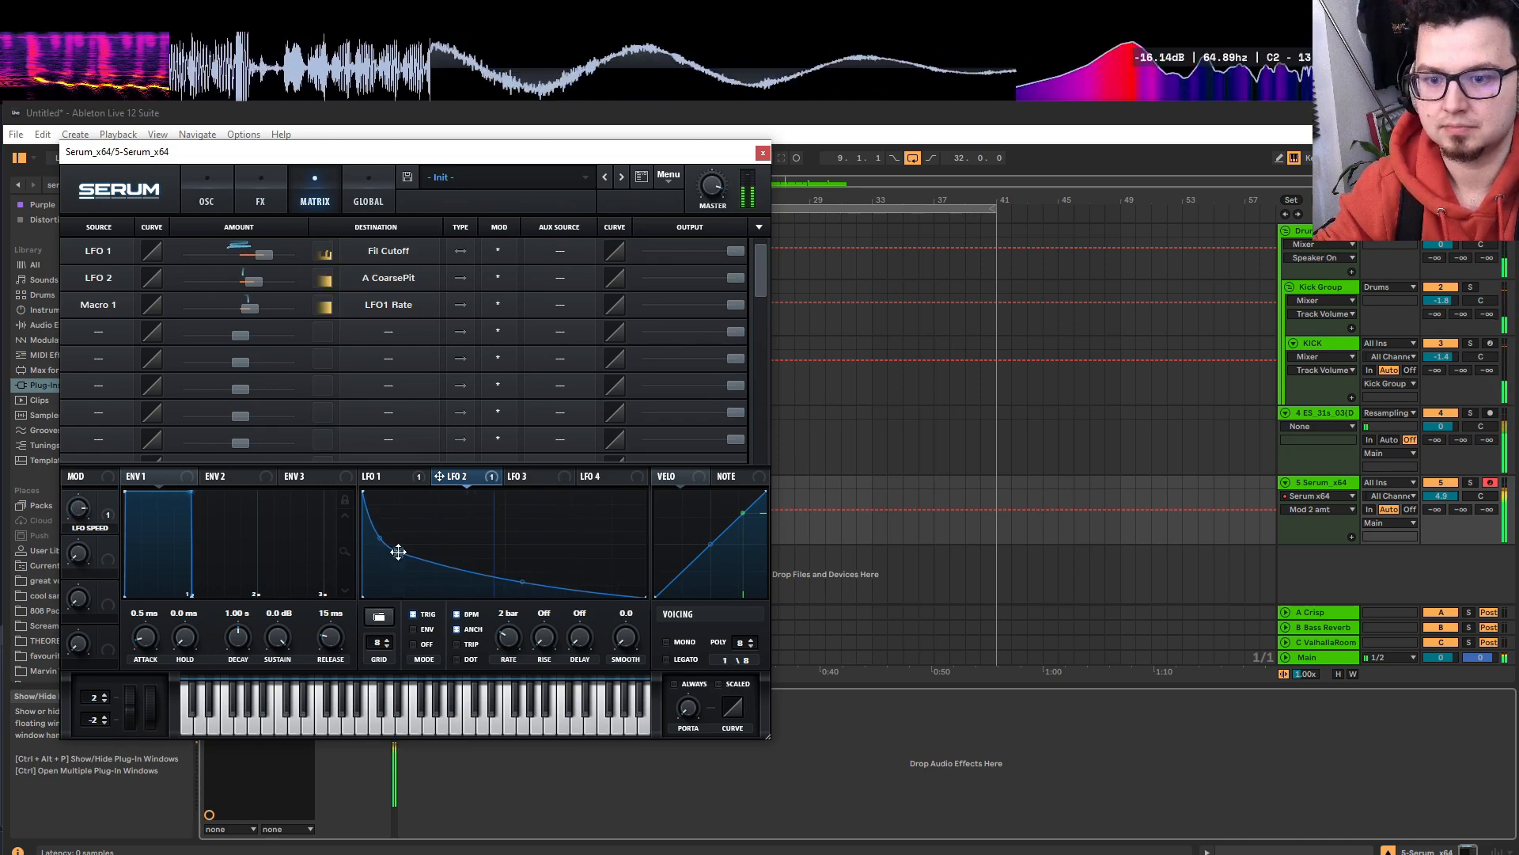
double_click(395, 550)
Add a point to the LFO 2 curve and place it early in the cycle, making a steep initial drop followed by a slow fall.
double_click(557, 570)
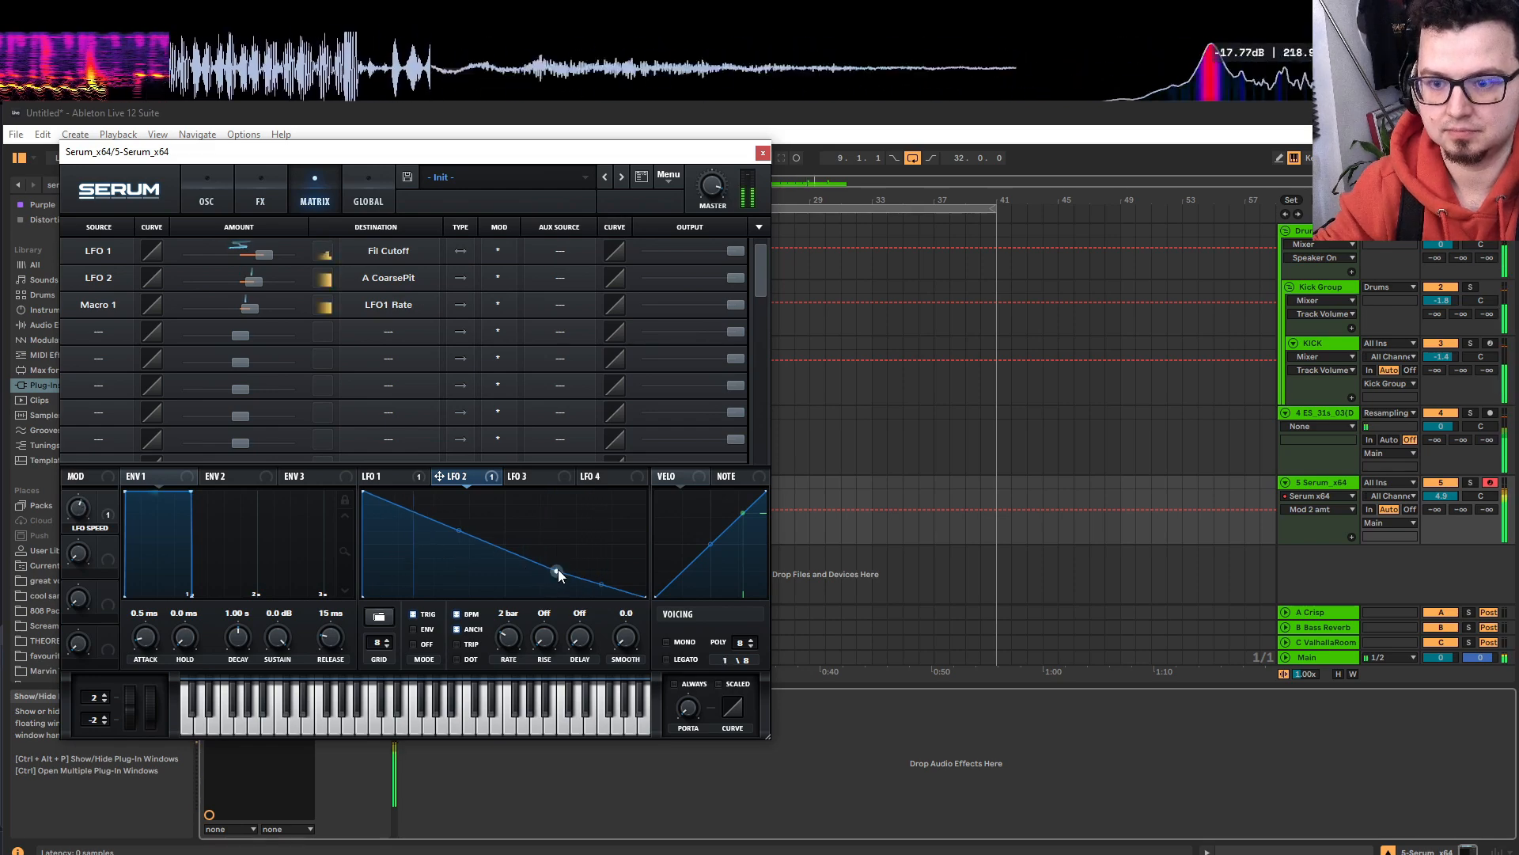
left_click_drag(520, 569, 506, 569)
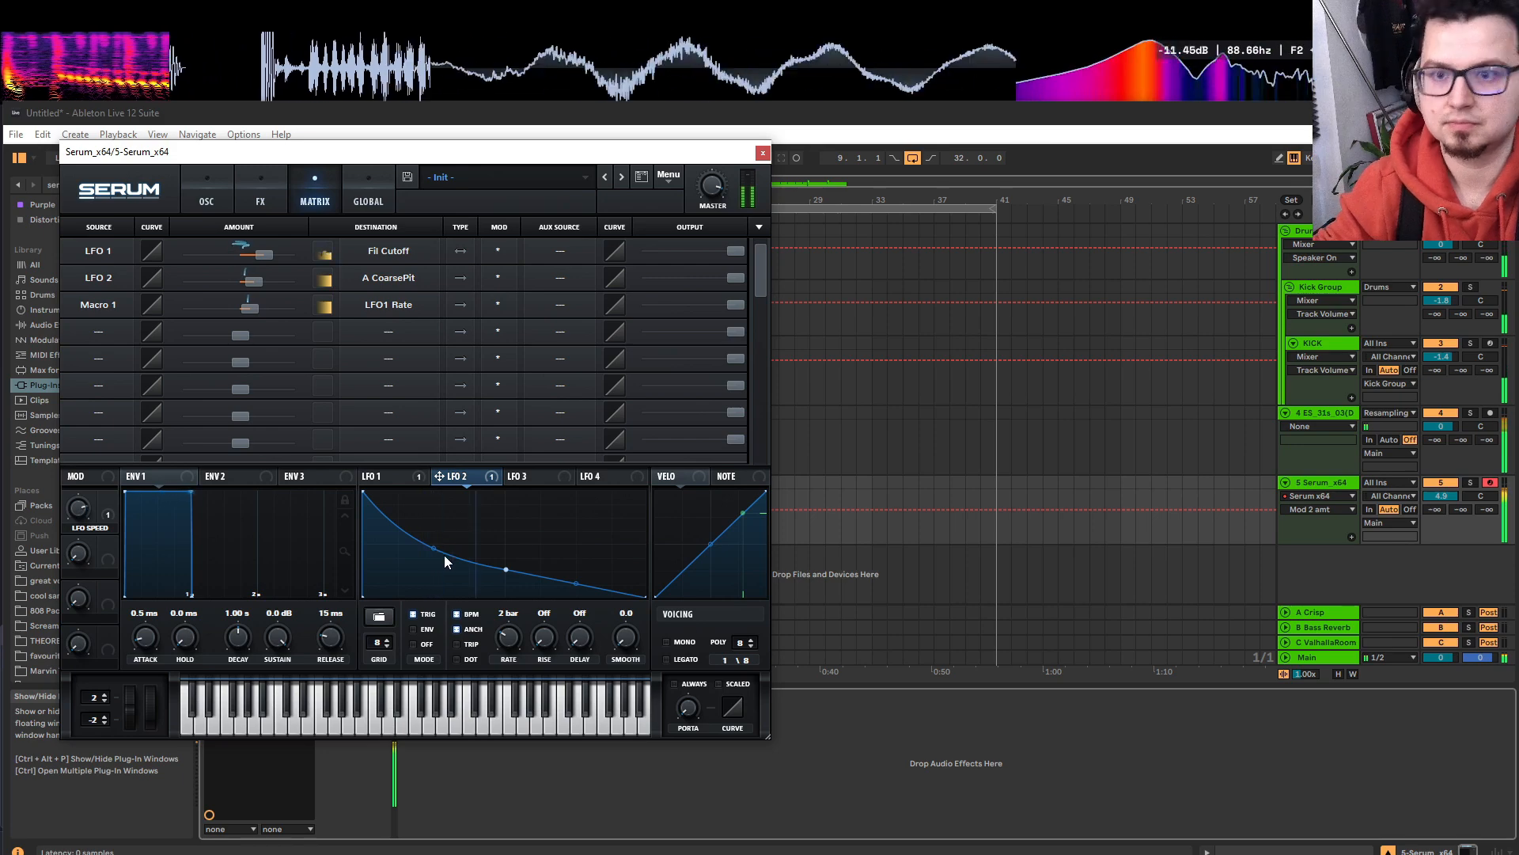
left_click_drag(507, 569, 398, 549)
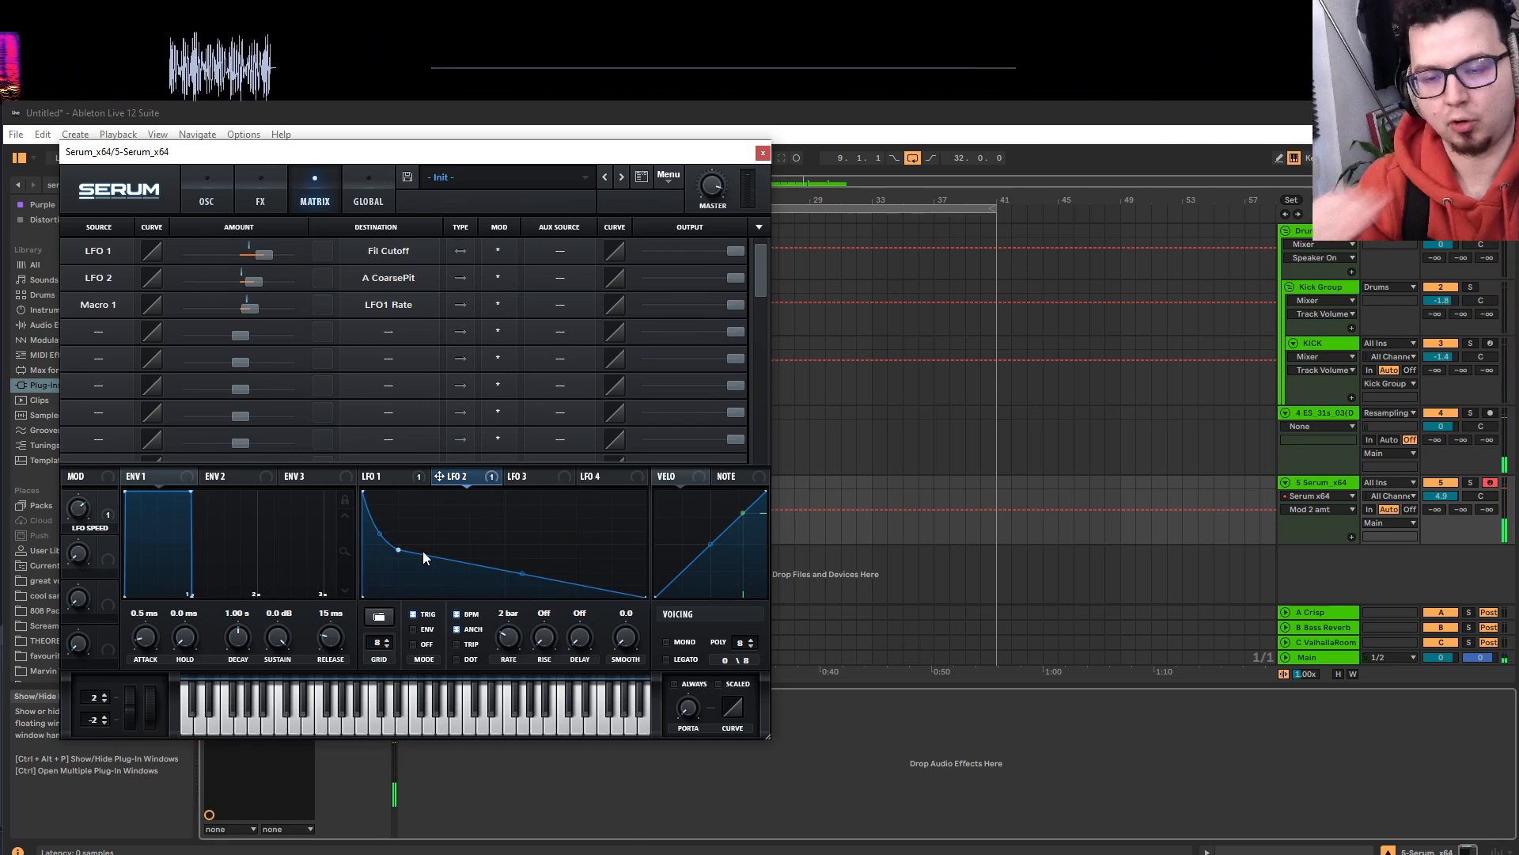
Enable Tube distortion in Serum, solo the Serum track, and adjust the distortion drive and its mix to about 89%.
left_click(196, 197)
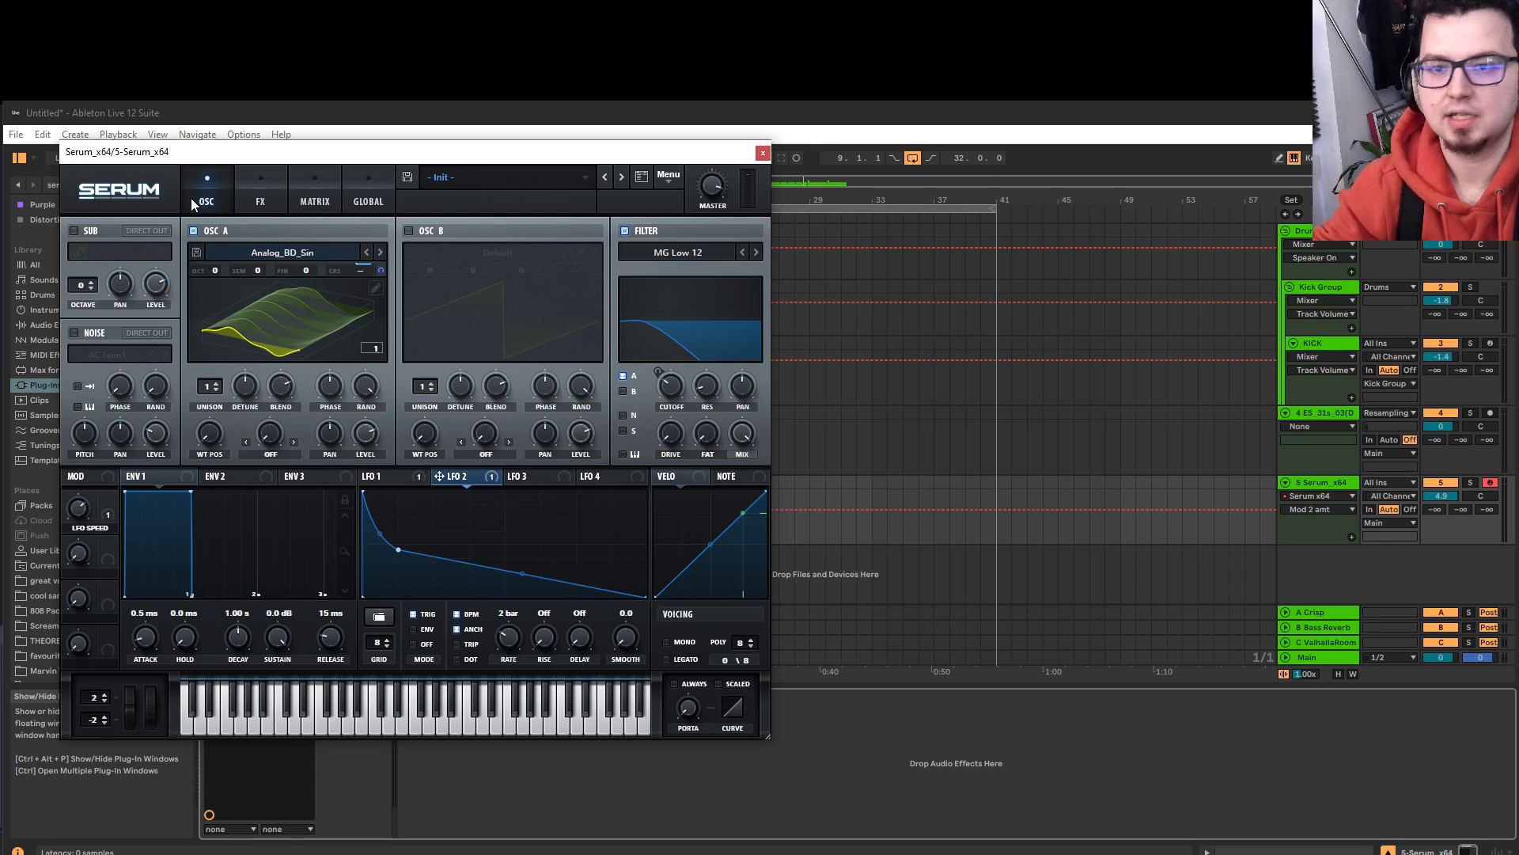
left_click(262, 208)
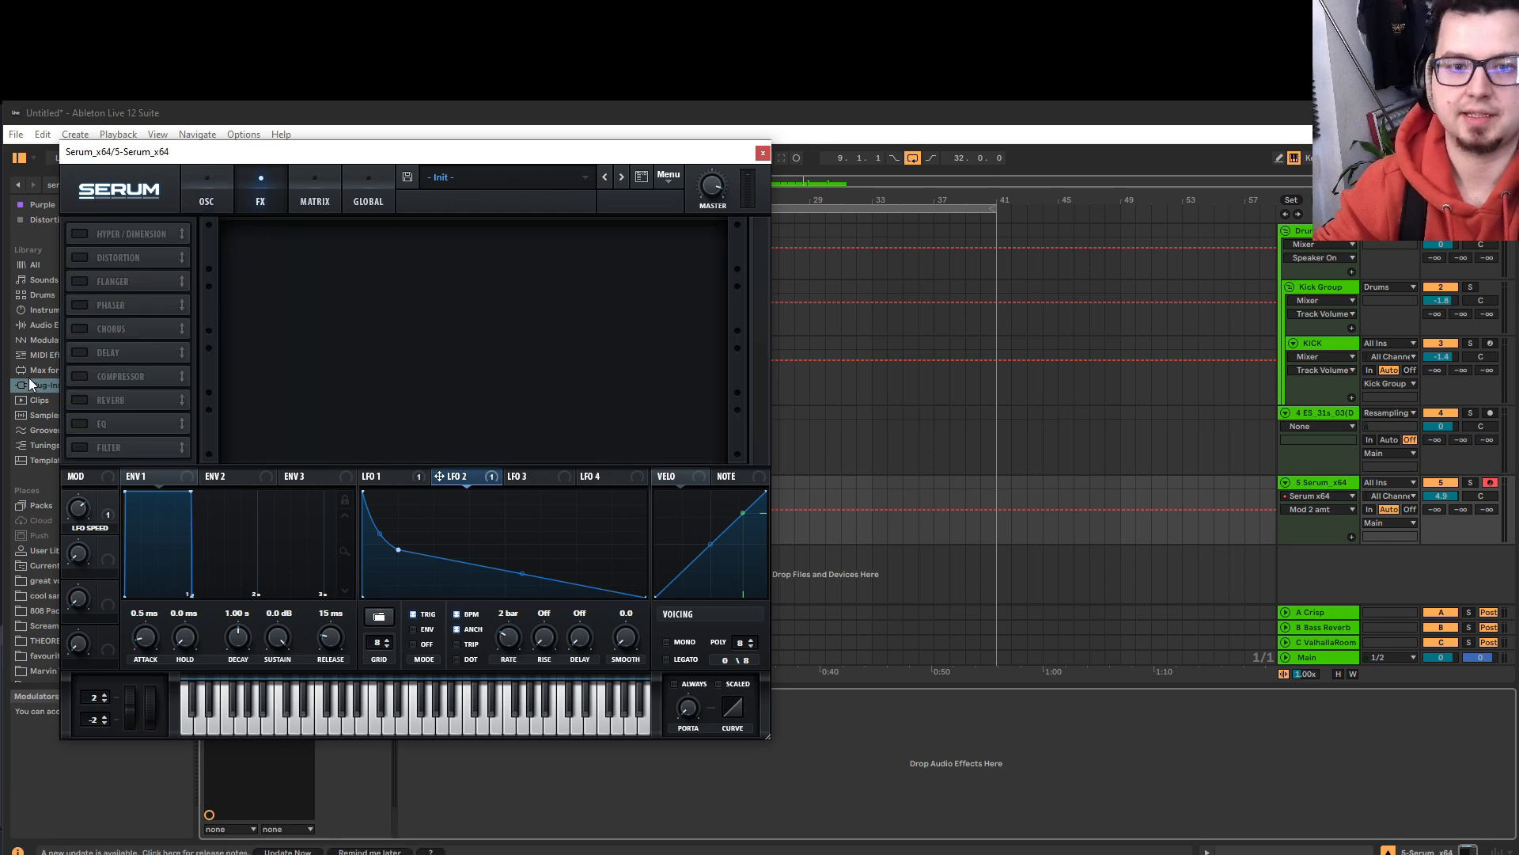
left_click(79, 258)
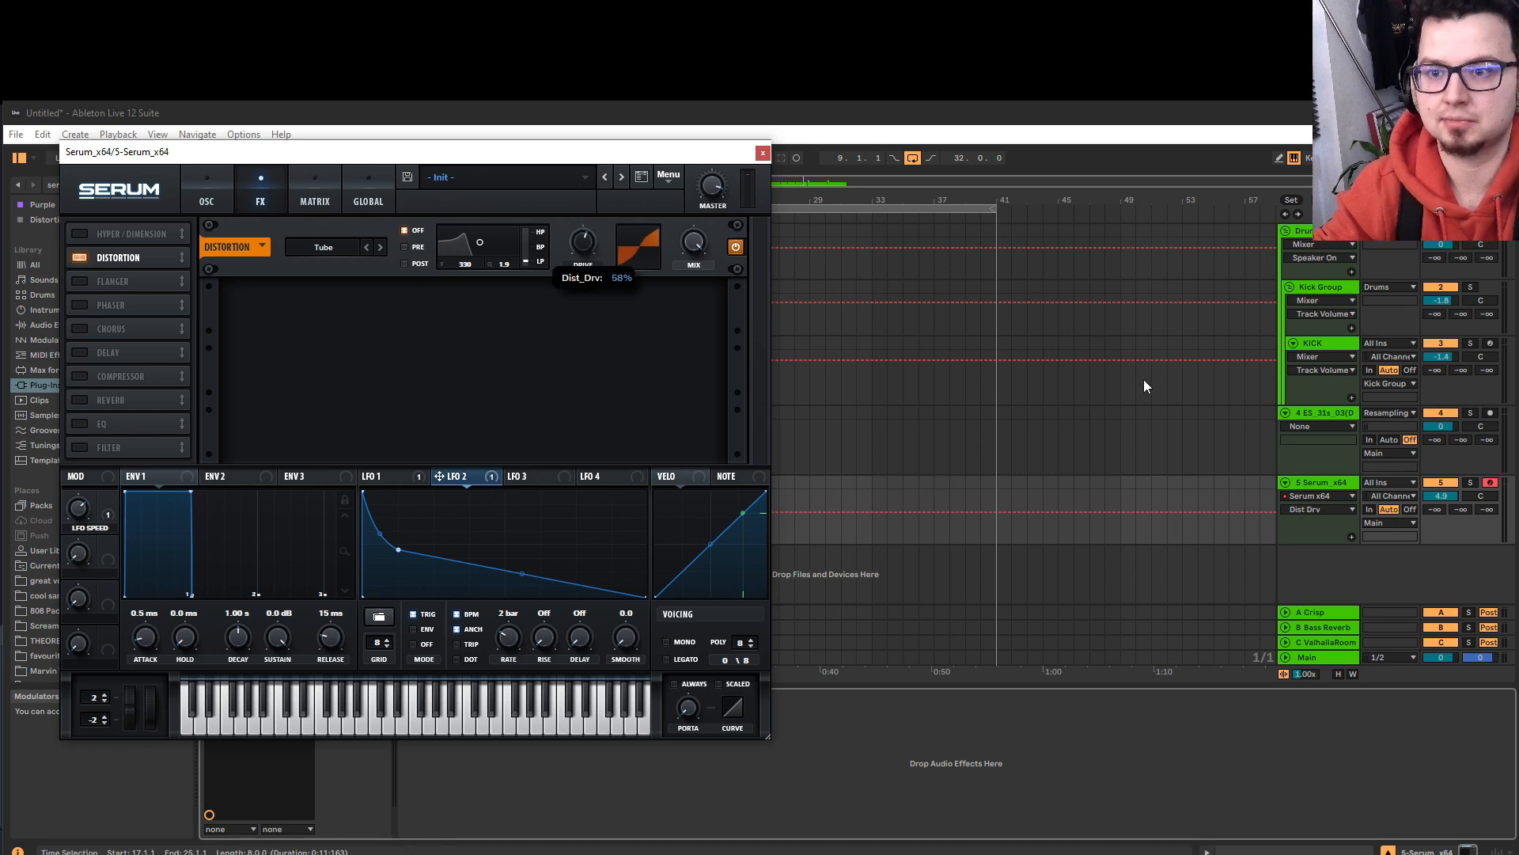
left_click(1476, 483)
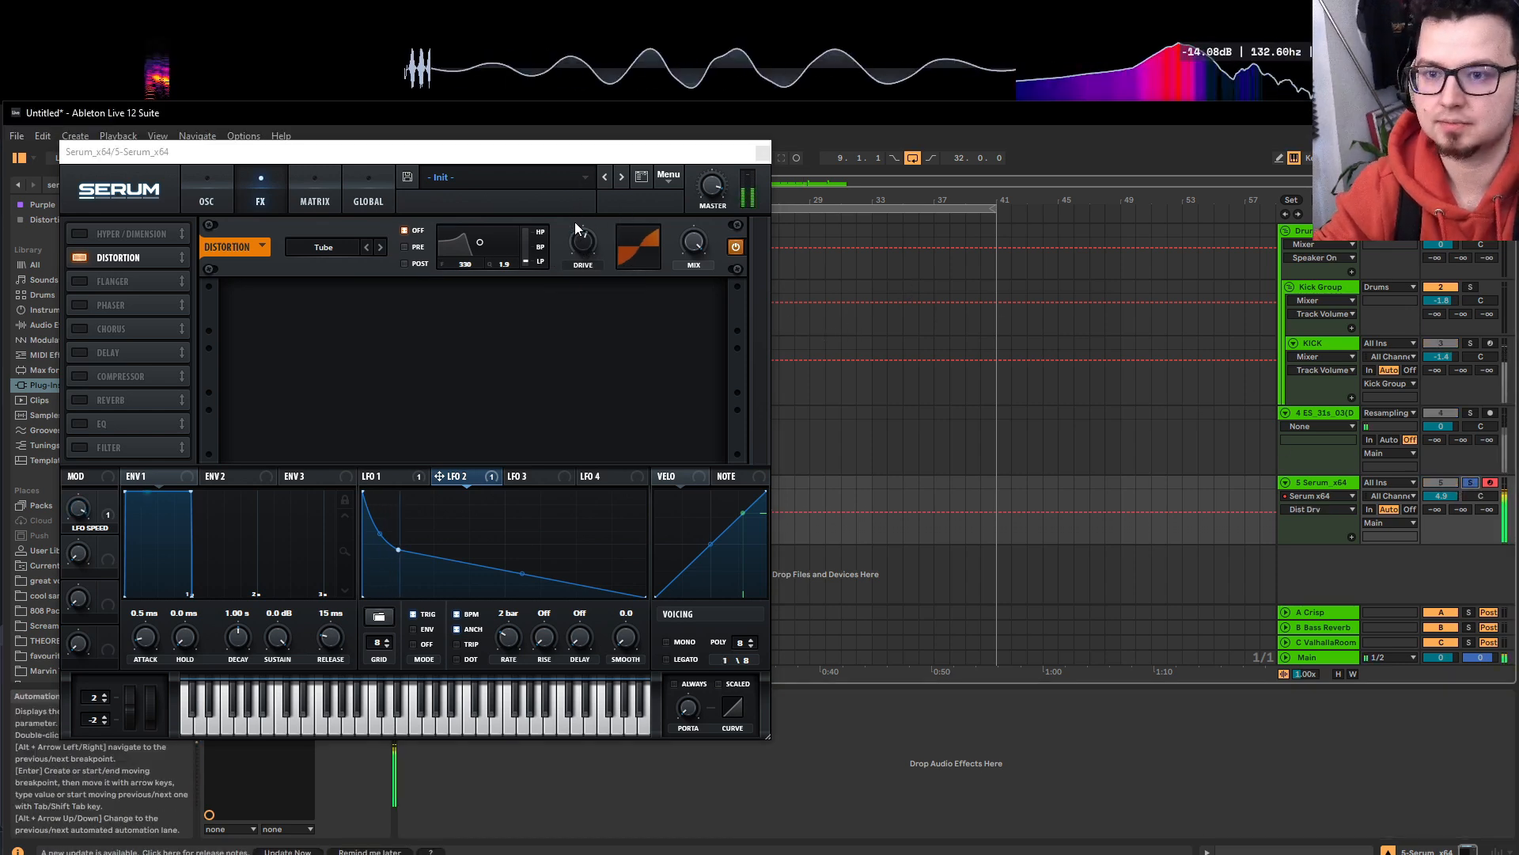
left_click_drag(582, 240, 581, 223)
left_click(691, 248)
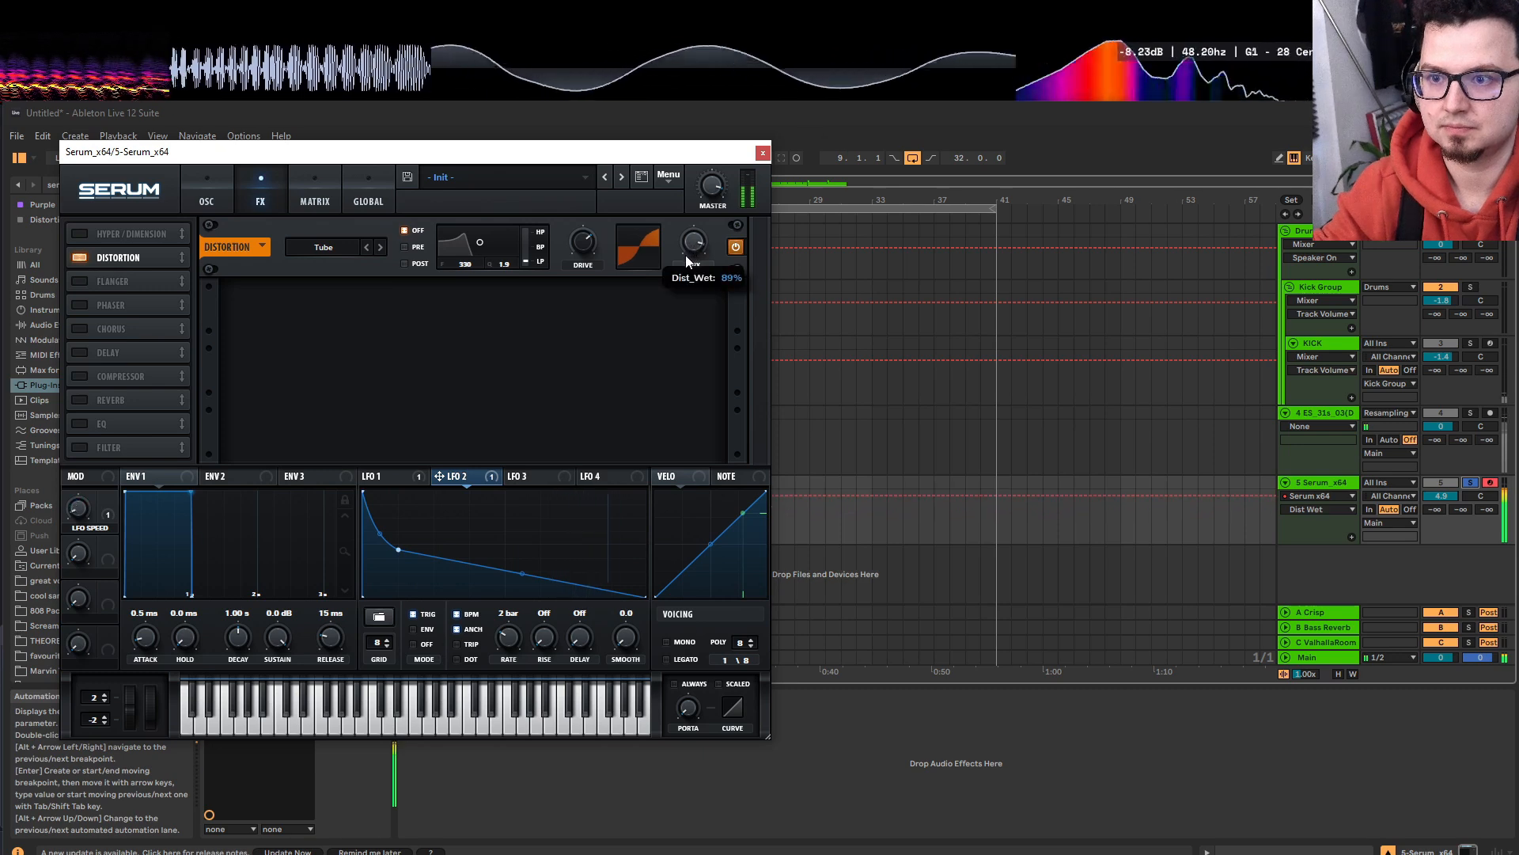
Load the analog Basic Shapes wavetable into oscillator A.
left_click(207, 198)
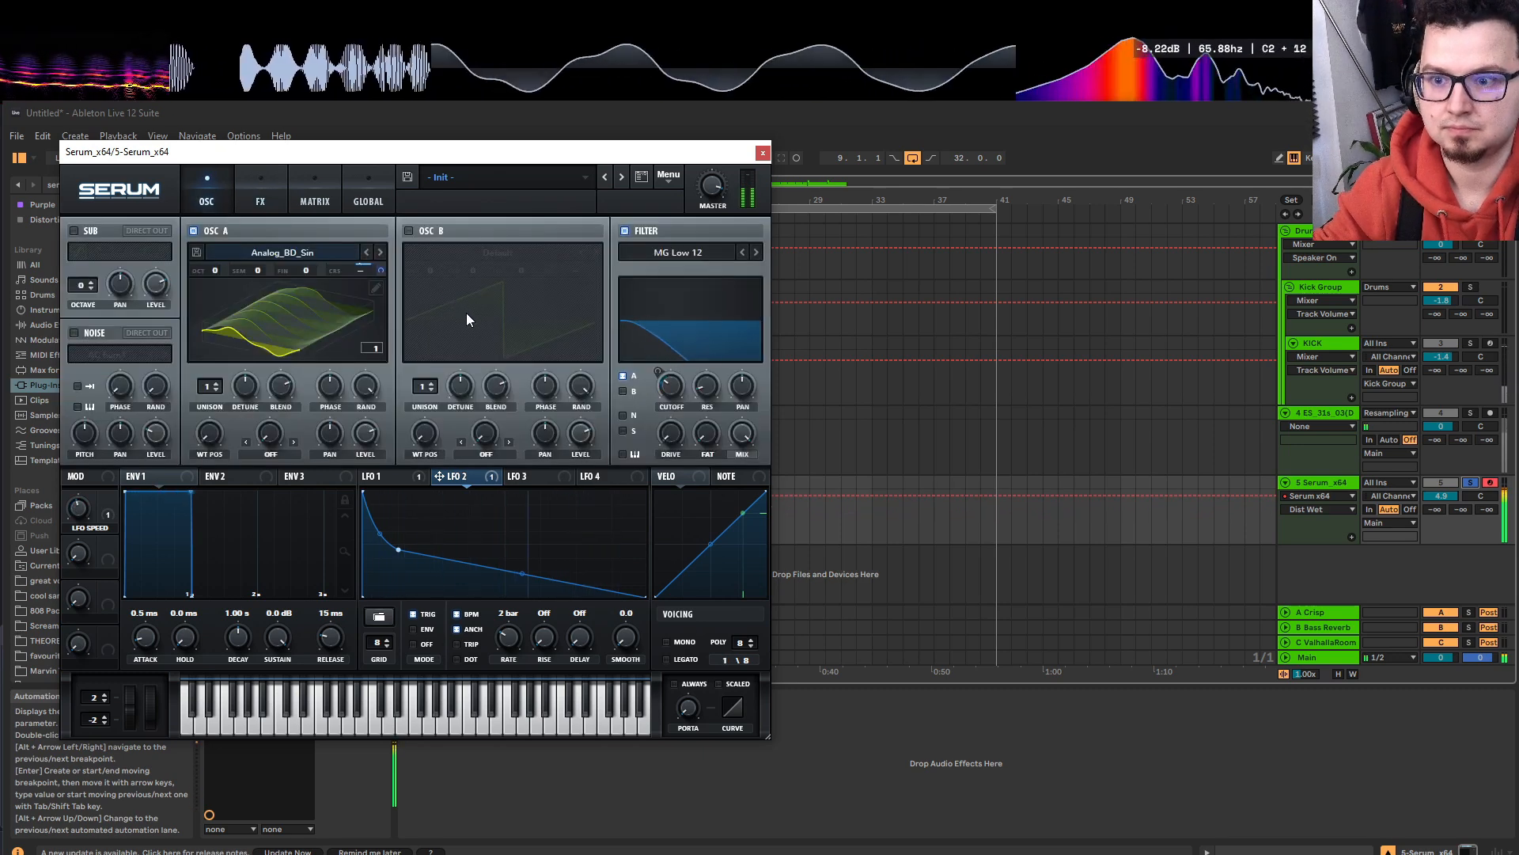
left_click(281, 252)
mouse_move(284, 270)
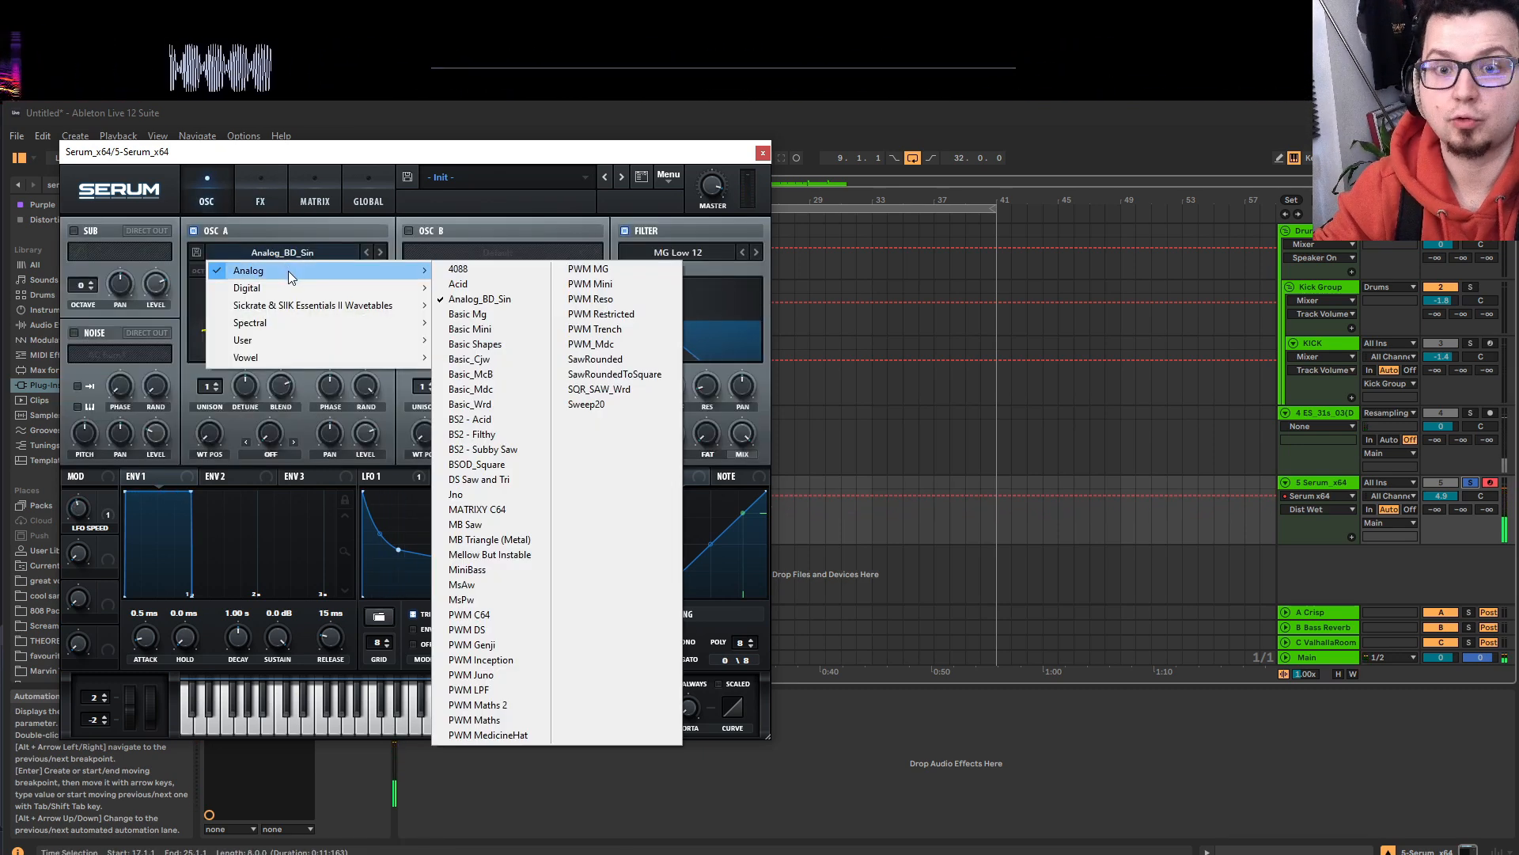
left_click(475, 344)
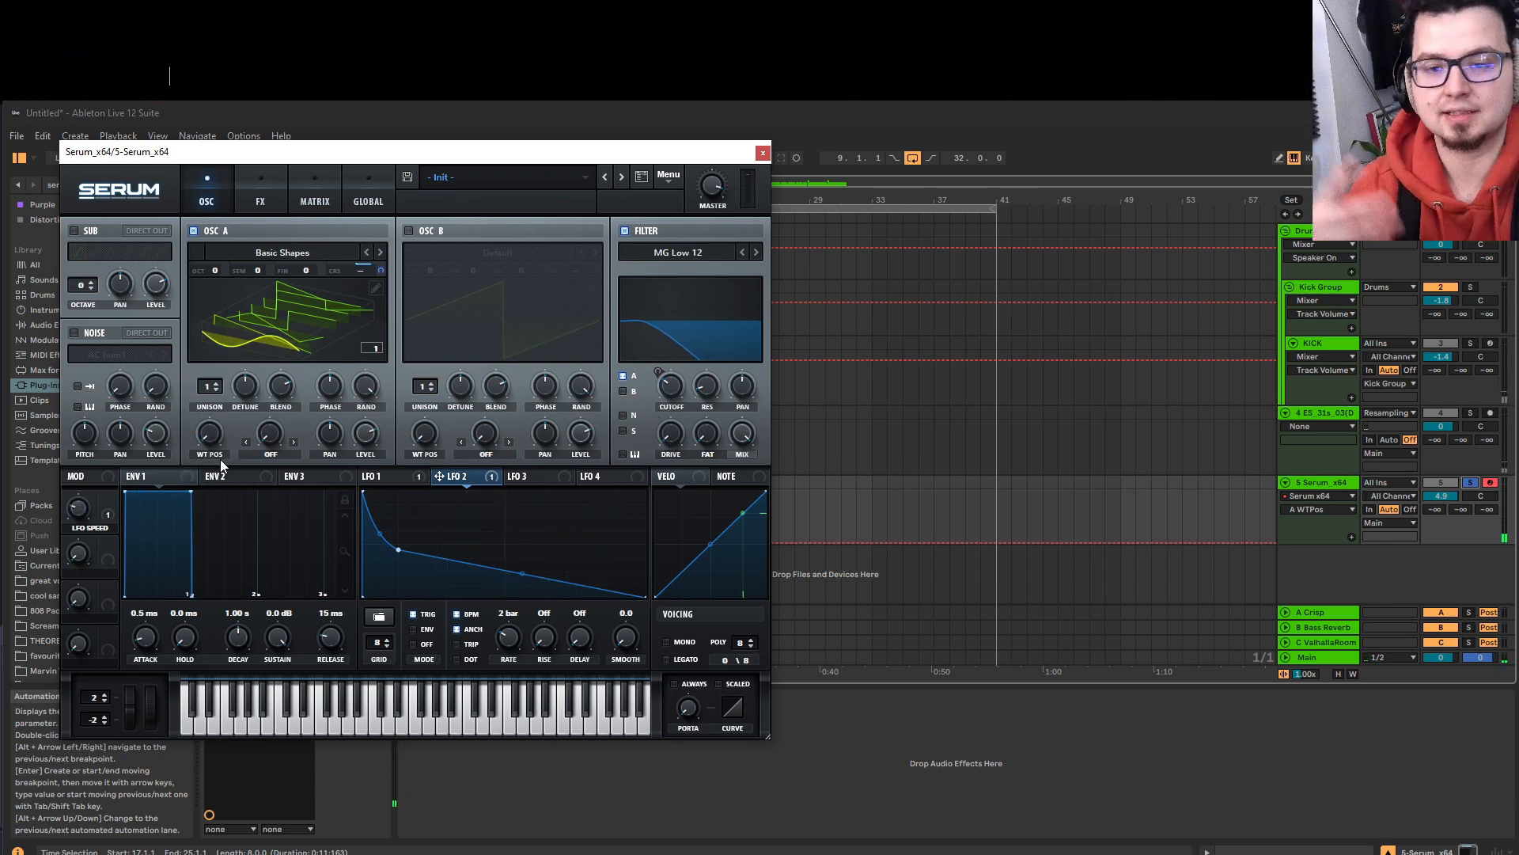
Add low-level harmonics in bins 2, 3 and 5 to the first frame of oscillator A's wavetable.
left_click(376, 288)
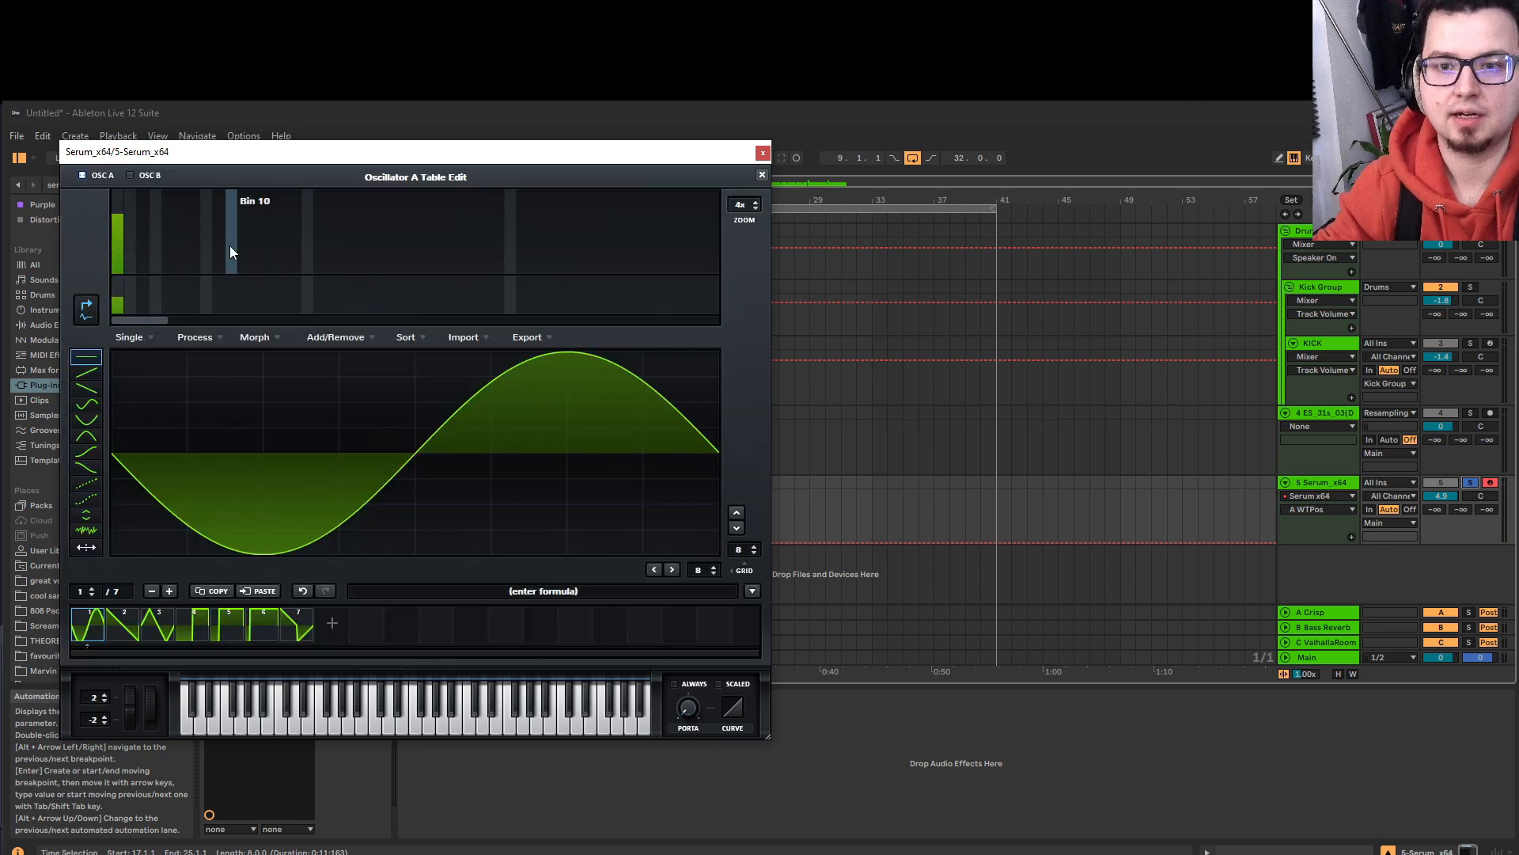
left_click(143, 253)
left_click_drag(130, 256, 144, 253)
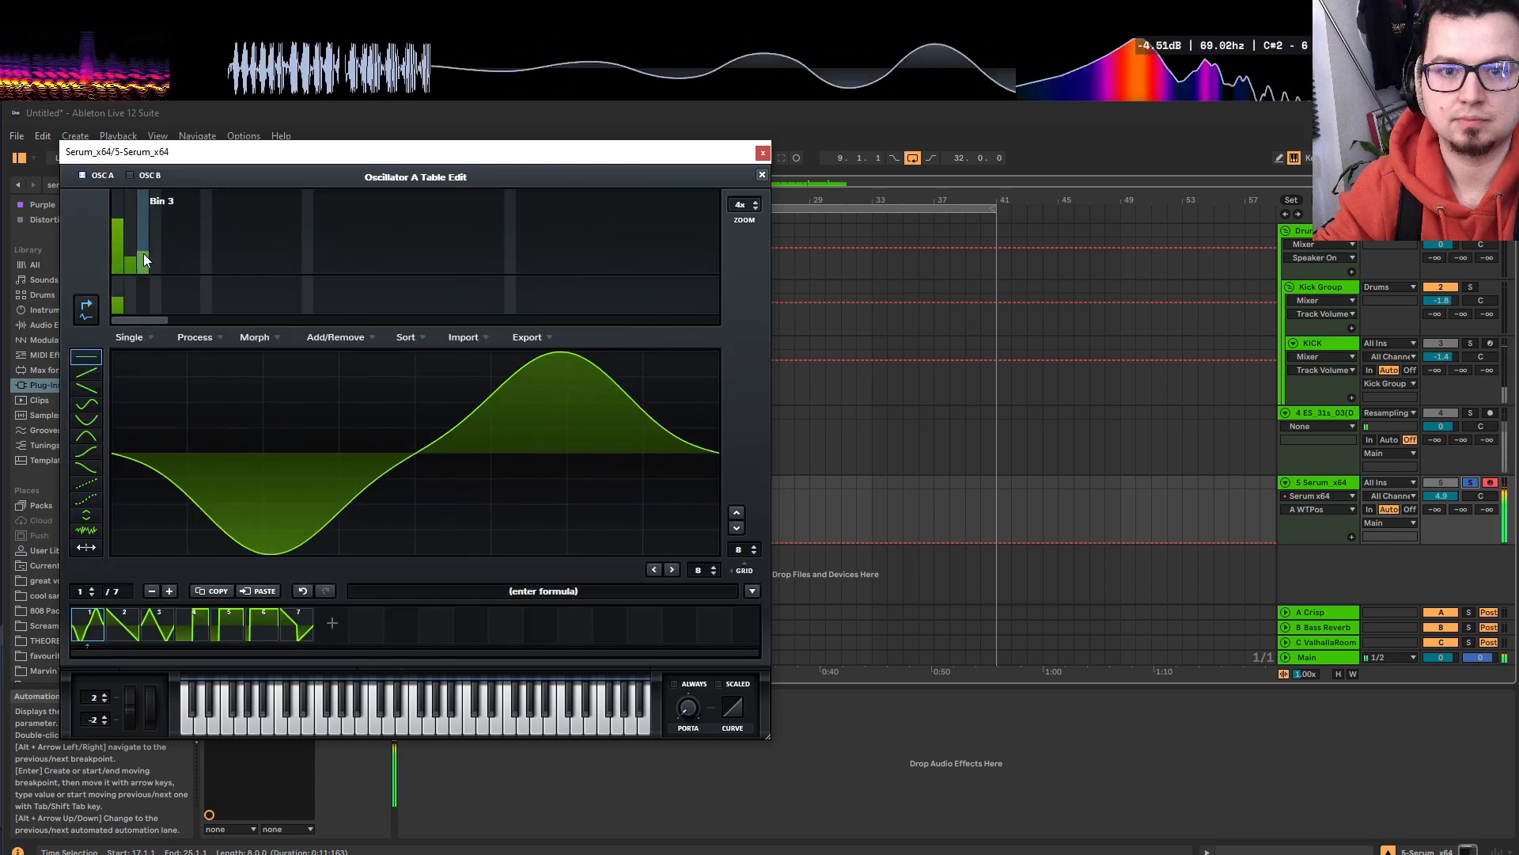
left_click(165, 263)
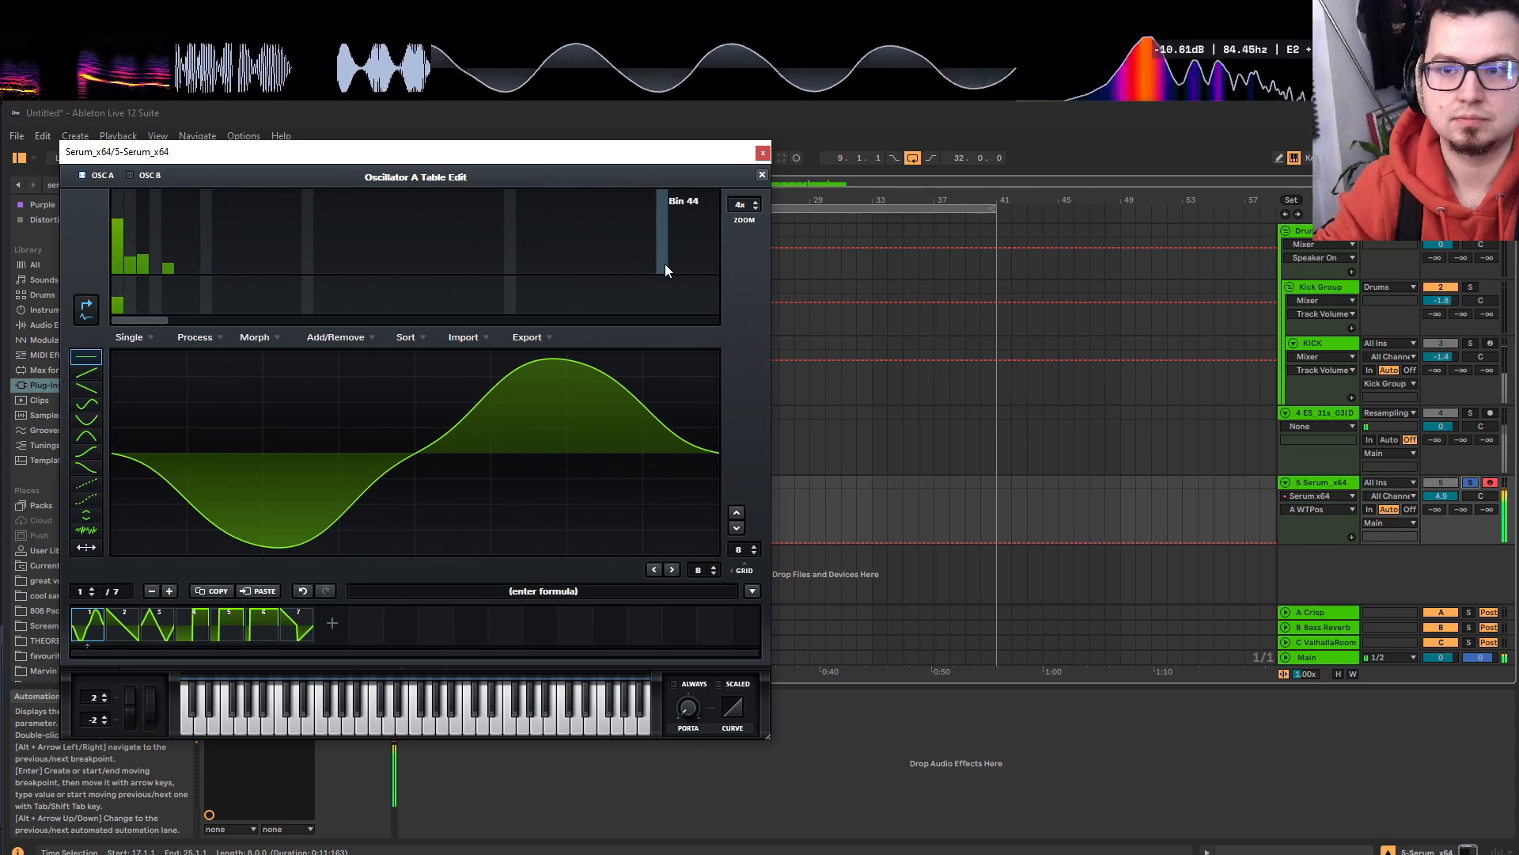
left_click(762, 174)
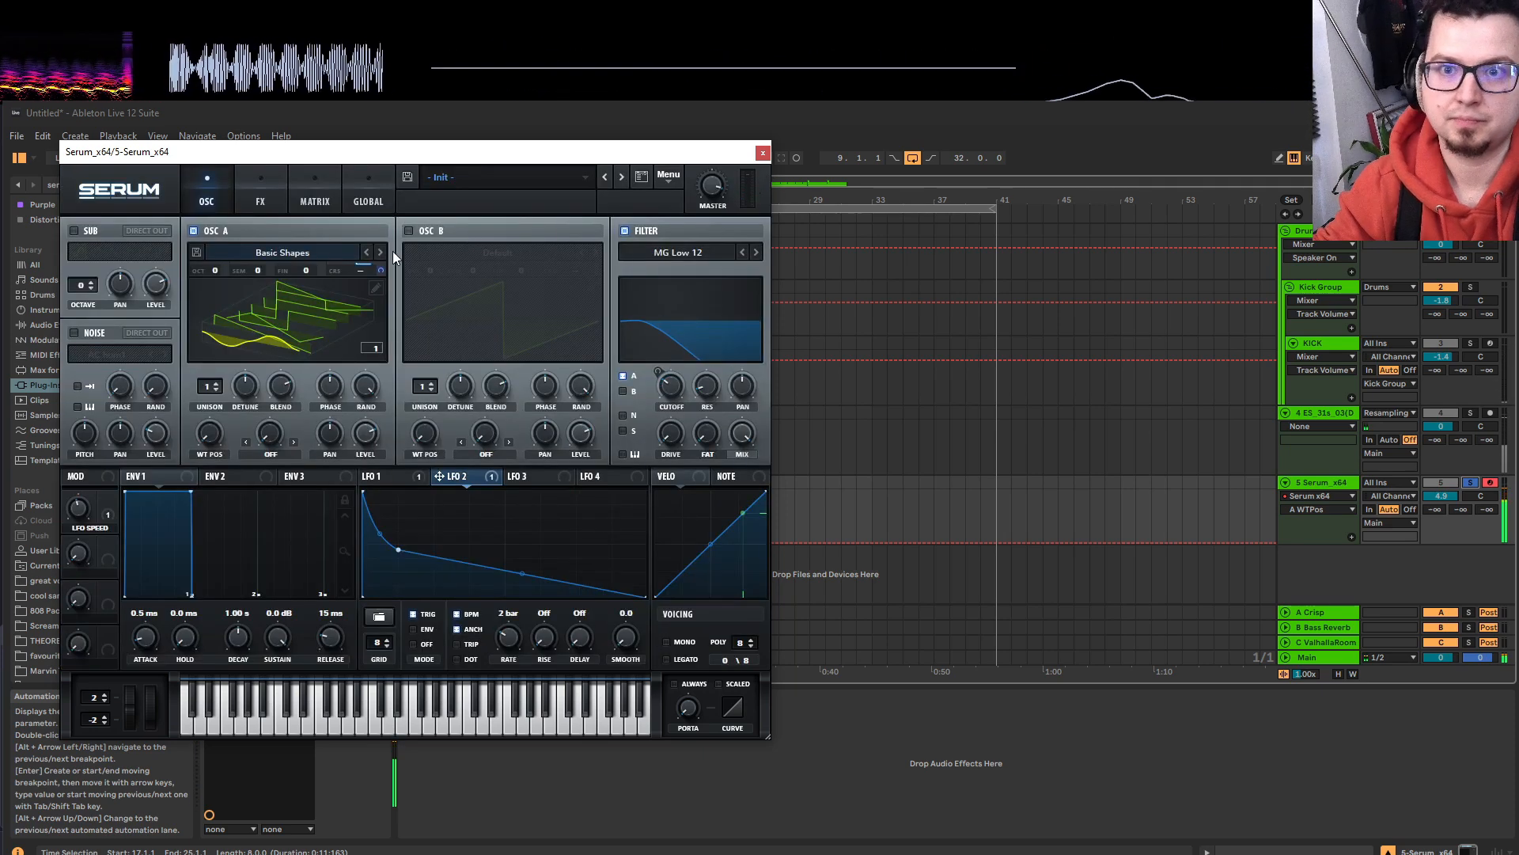
Enable oscillator B with the Analog_BD_Sin wavetable, tuned up one octave and seven semitones.
left_click(409, 231)
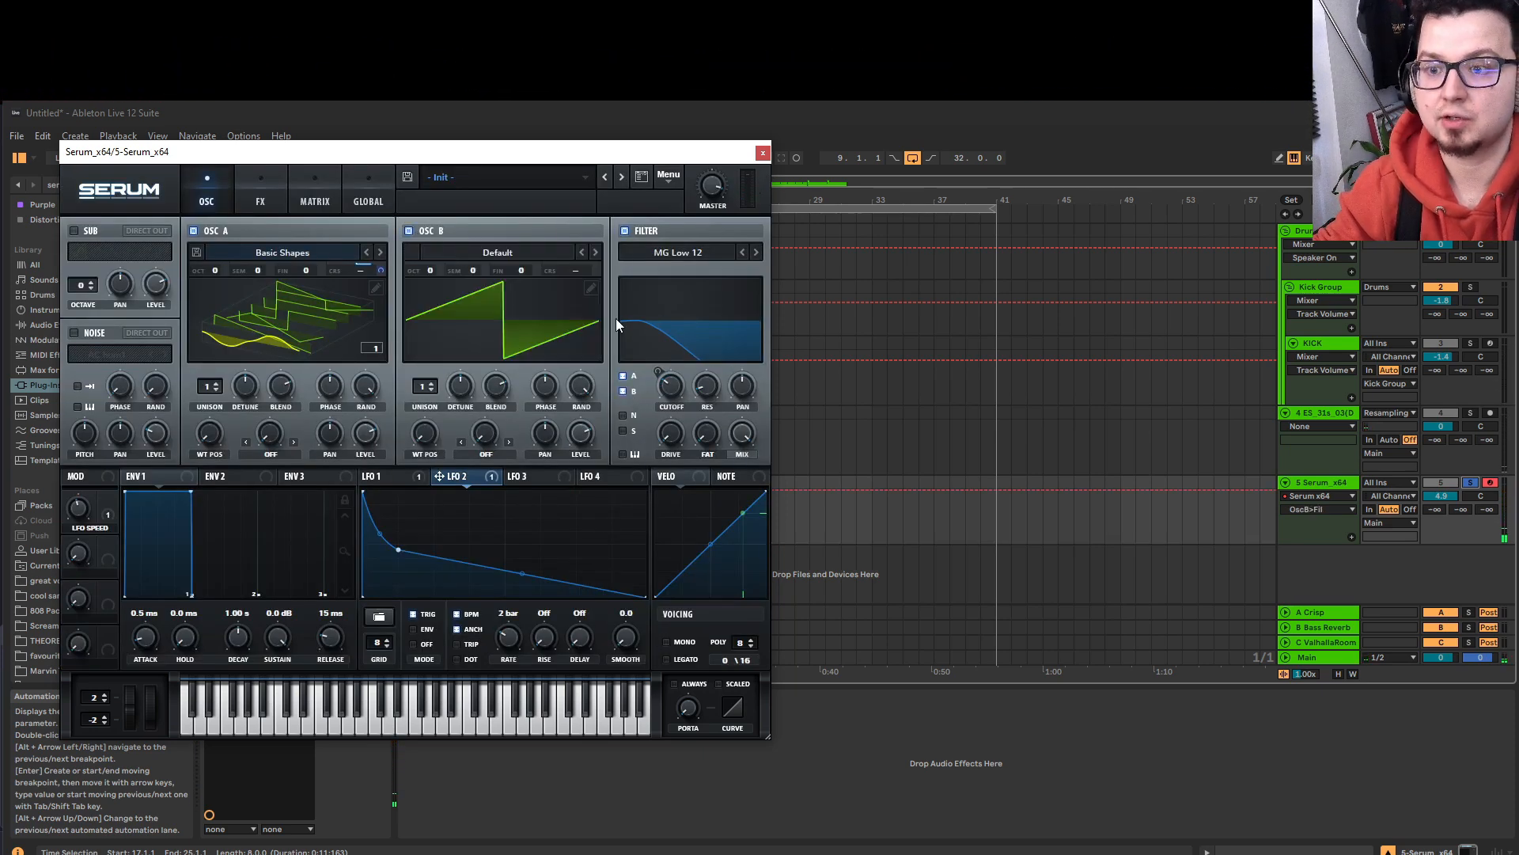
left_click(451, 253)
mouse_move(554, 271)
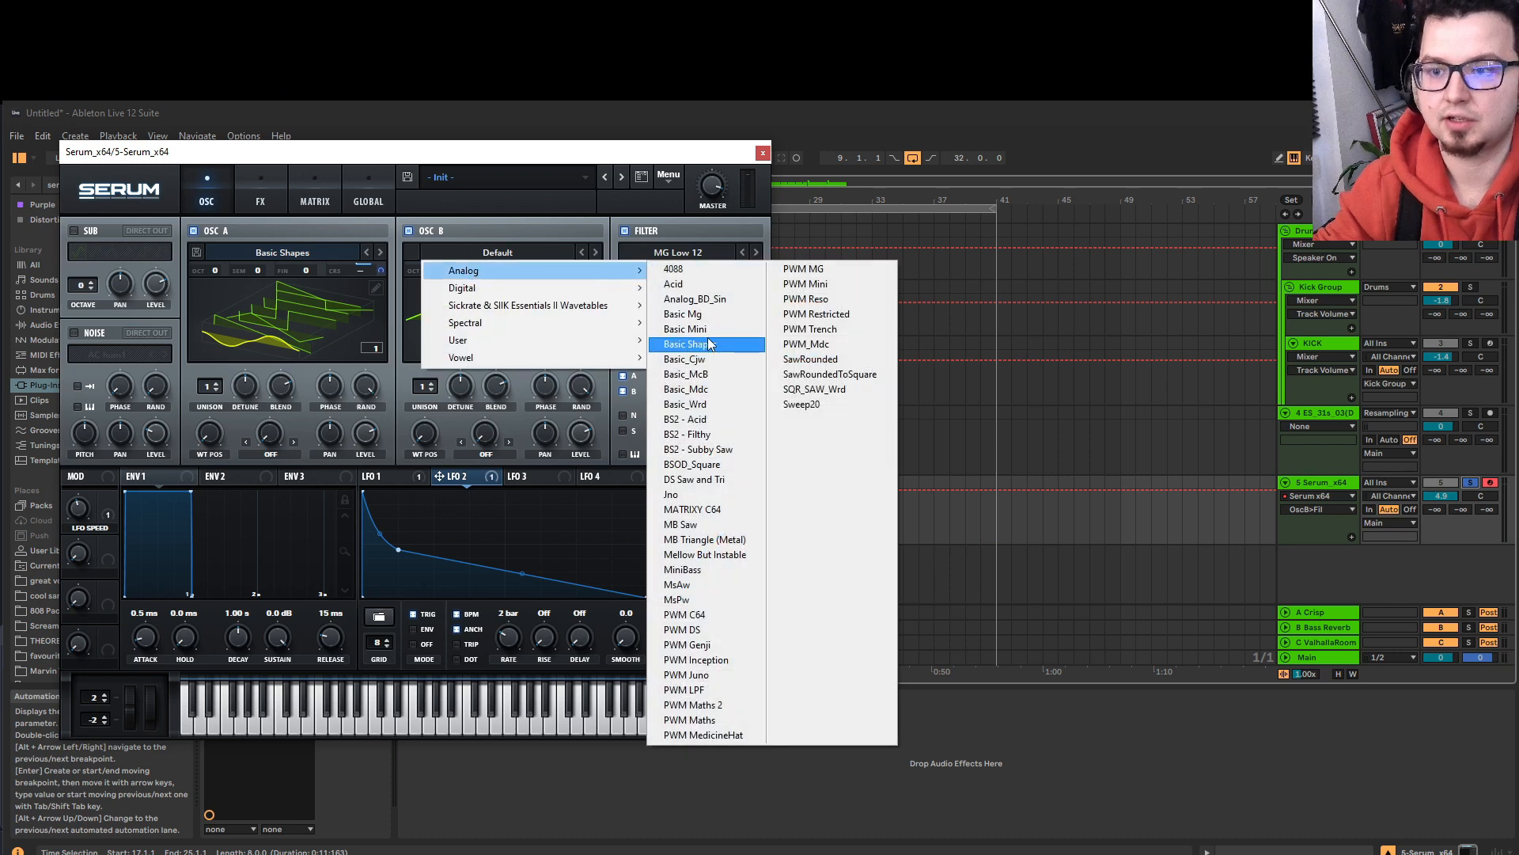
left_click(695, 299)
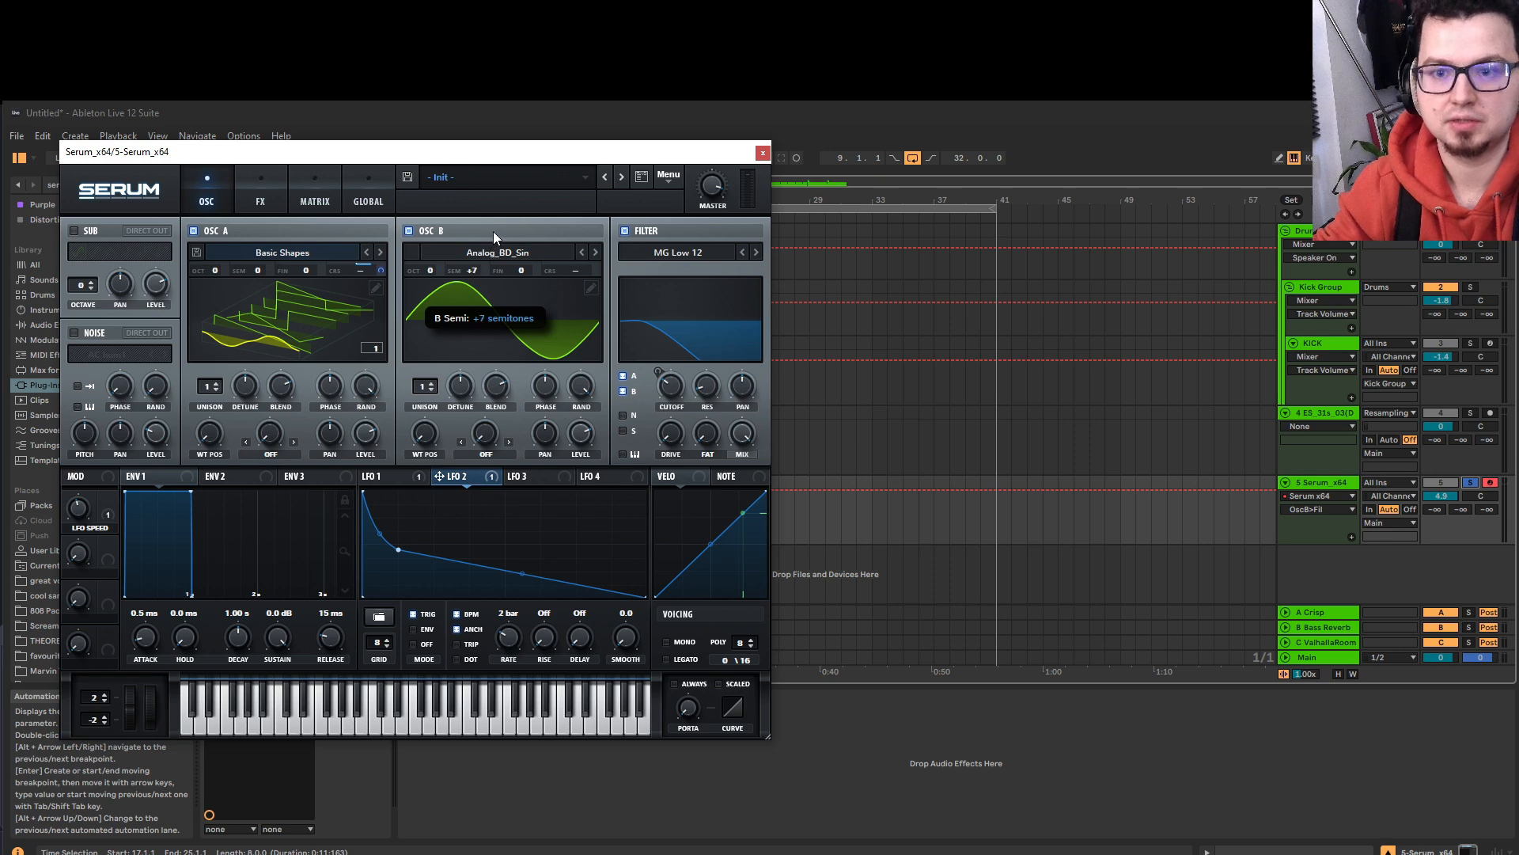
left_click_drag(428, 271, 428, 266)
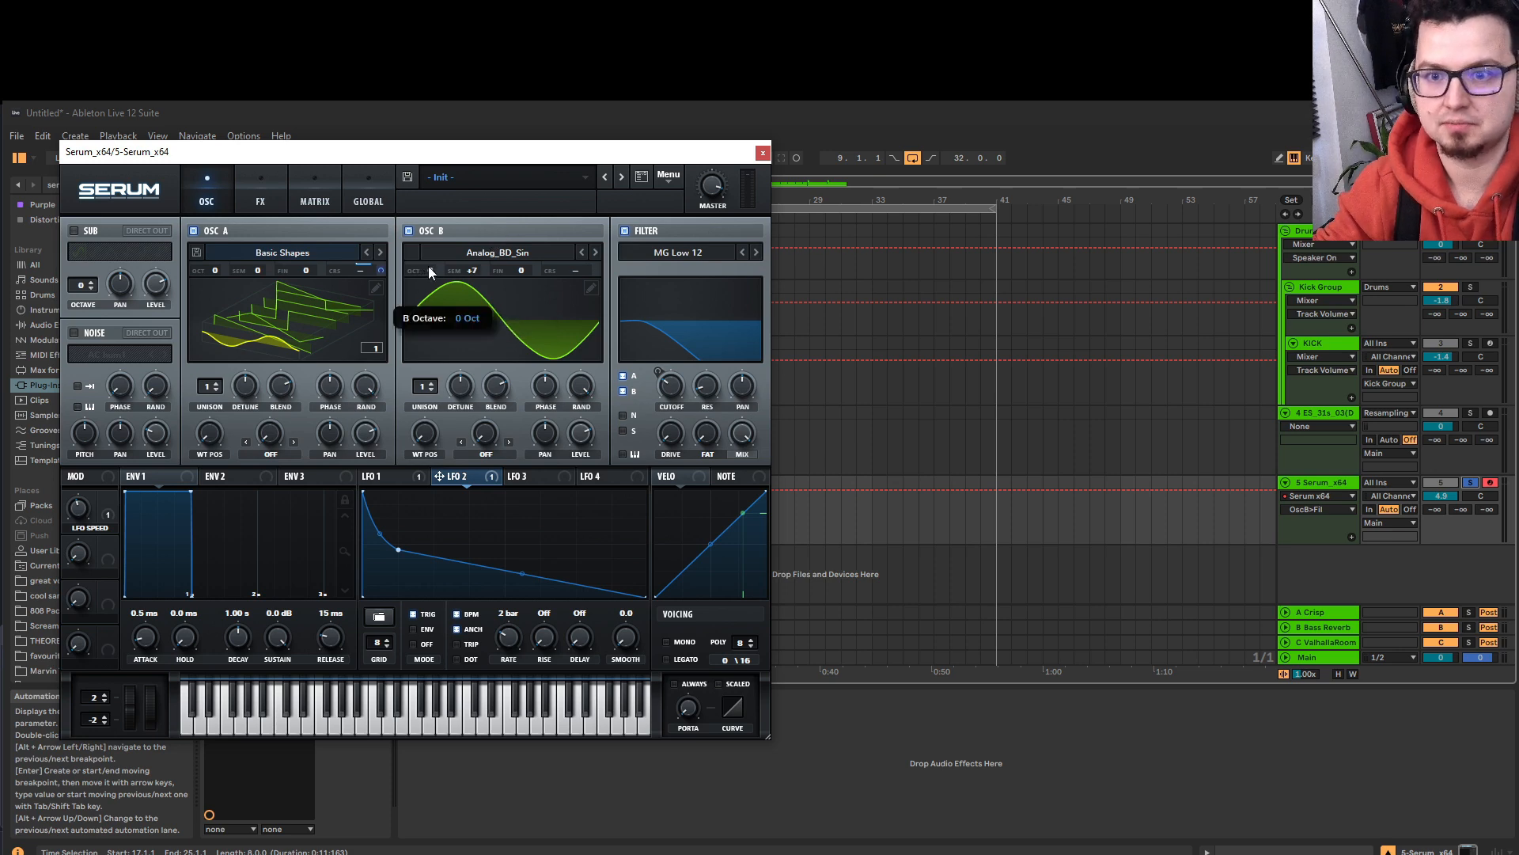
Give oscillator B eight unison voices with less detune, raise it to +2 octaves, and adjust its level.
left_click(432, 385)
left_click(432, 385)
left_click(432, 384)
left_click(432, 384)
left_click(432, 384)
left_click(432, 384)
left_click(432, 384)
left_click_drag(456, 387, 438, 416)
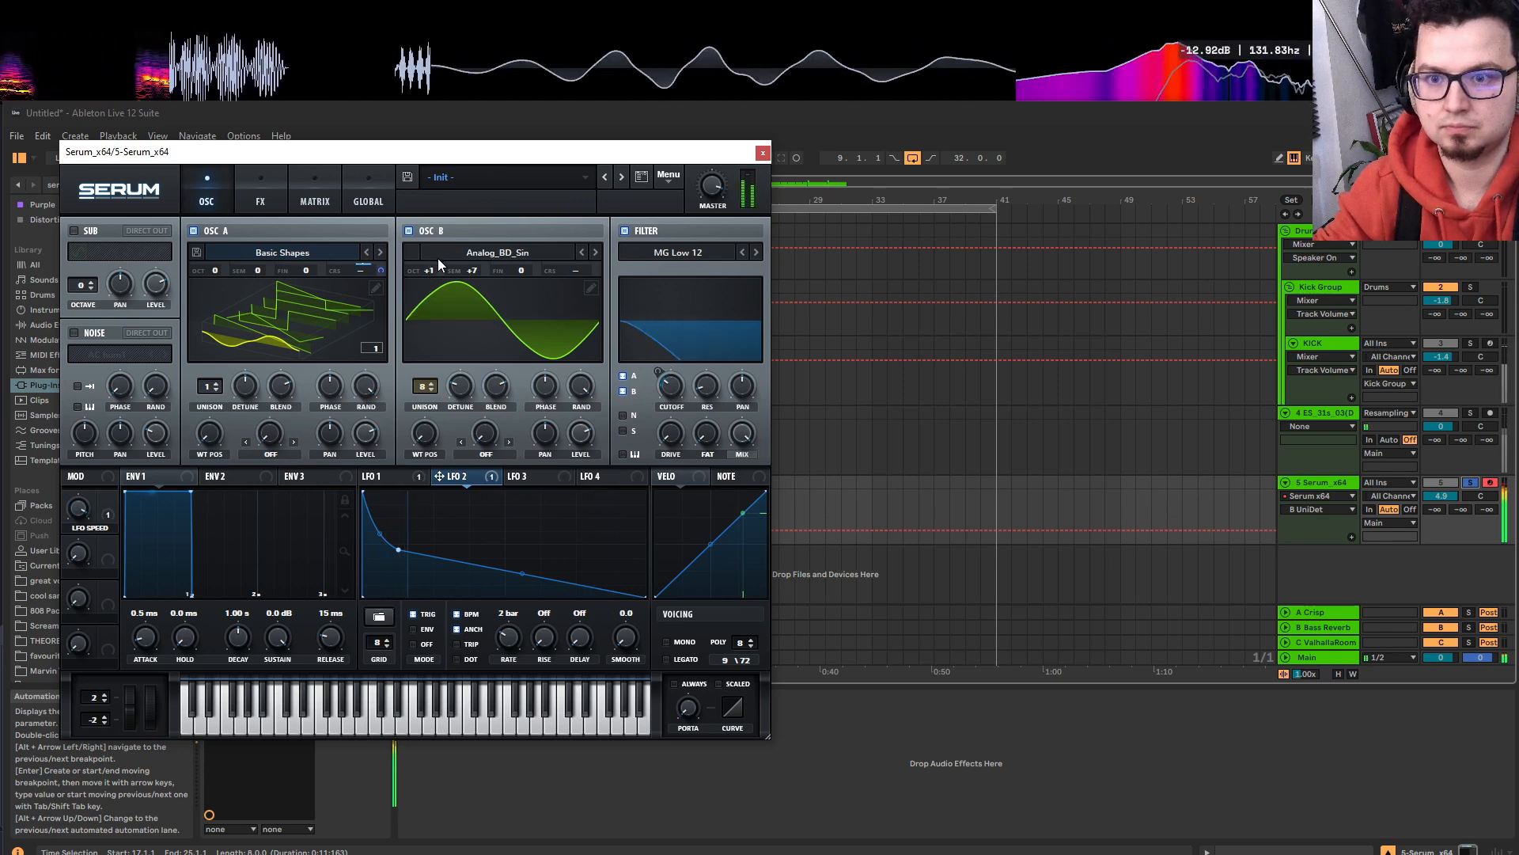
left_click_drag(437, 265, 442, 252)
left_click_drag(580, 432, 575, 484)
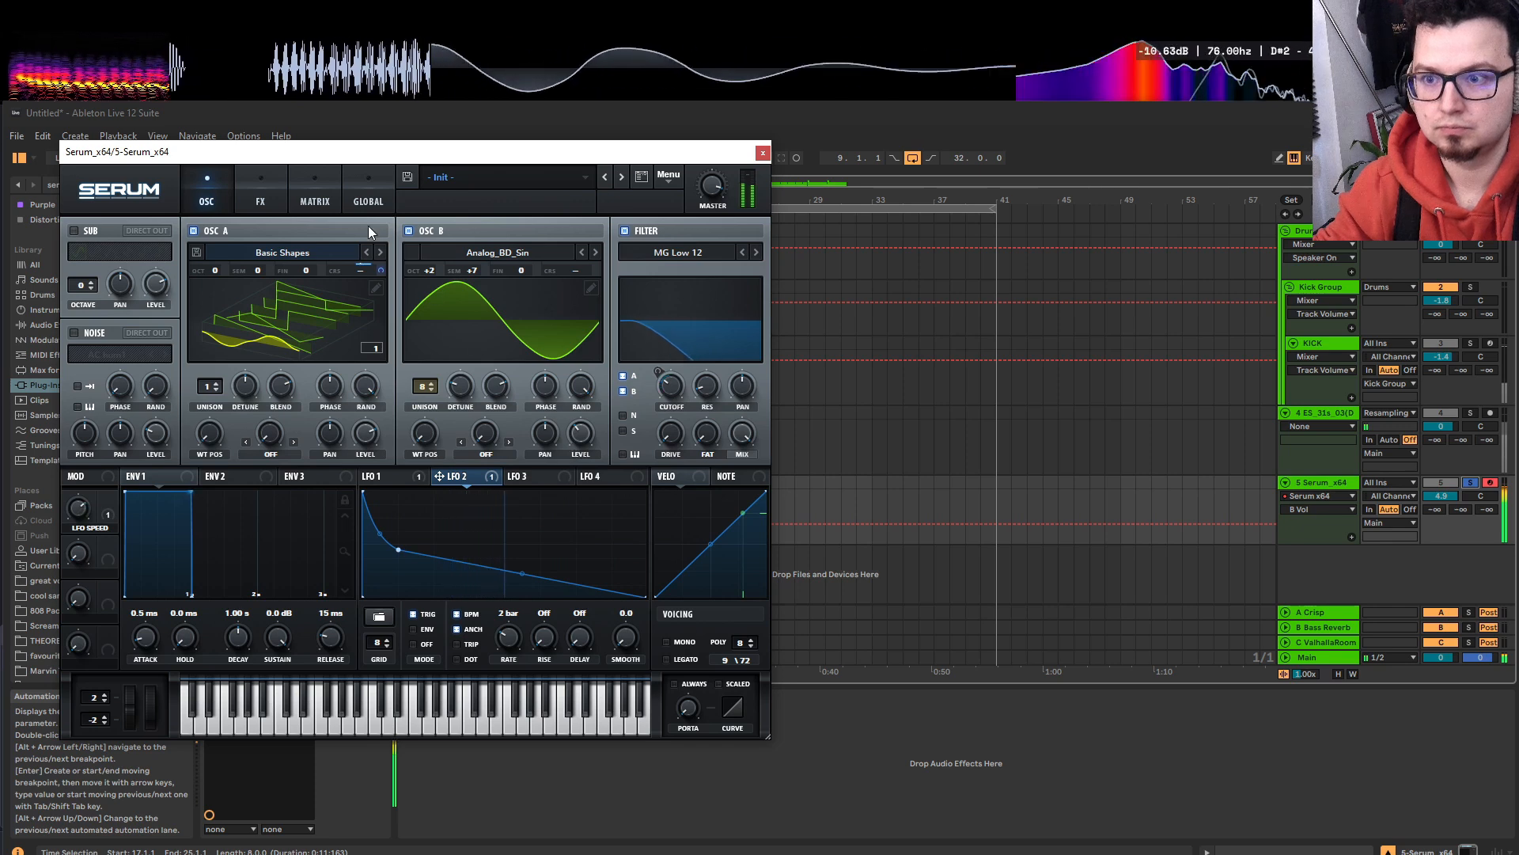
Readjust the distortion mix and unsolo the Serum track to hear the bass with the drums.
left_click(260, 198)
left_click_drag(694, 243, 687, 265)
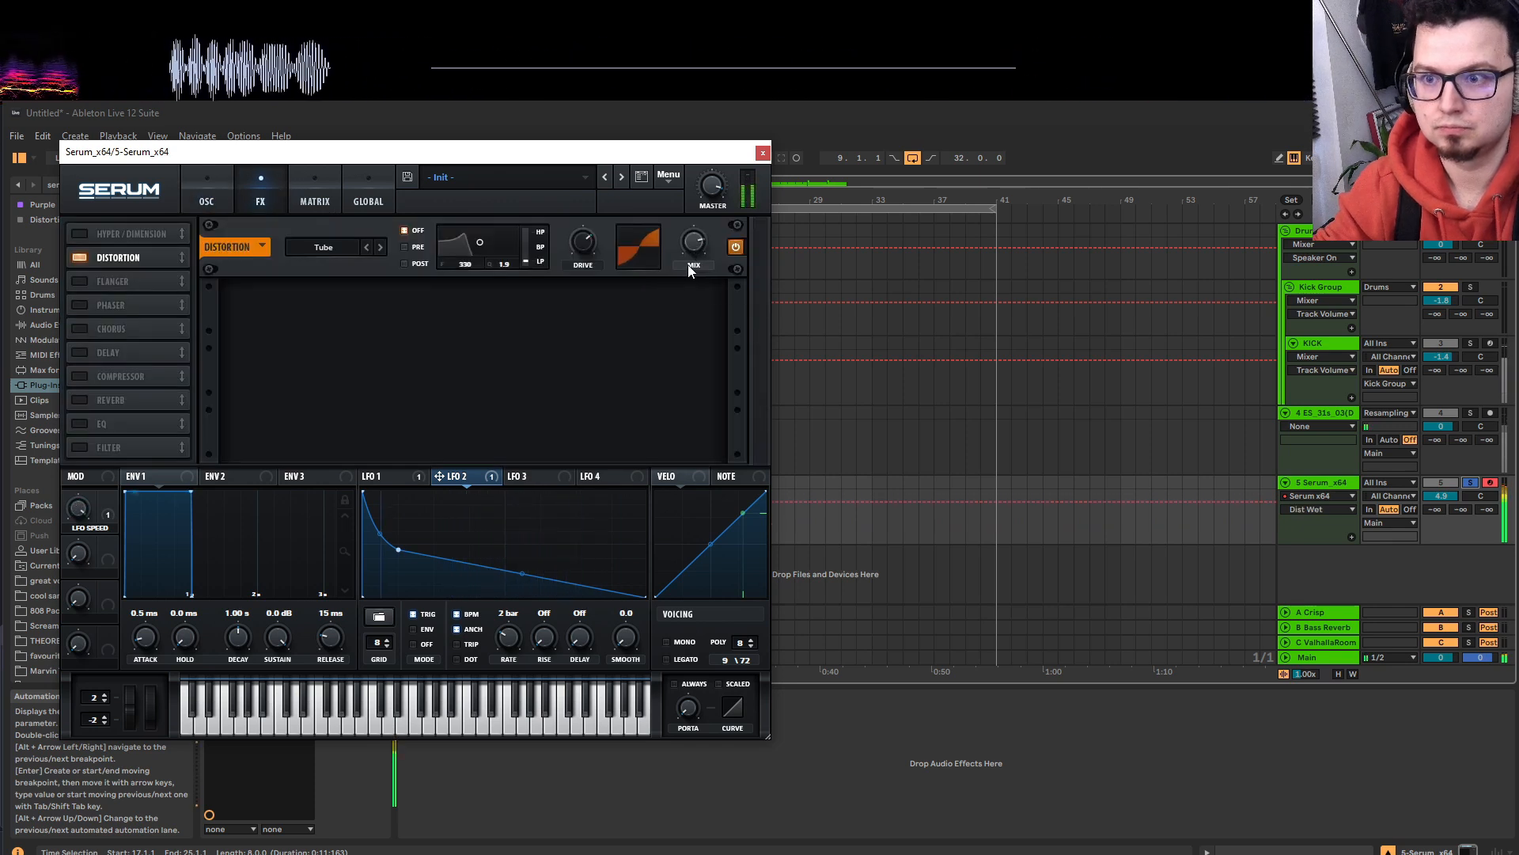
left_click(1471, 486)
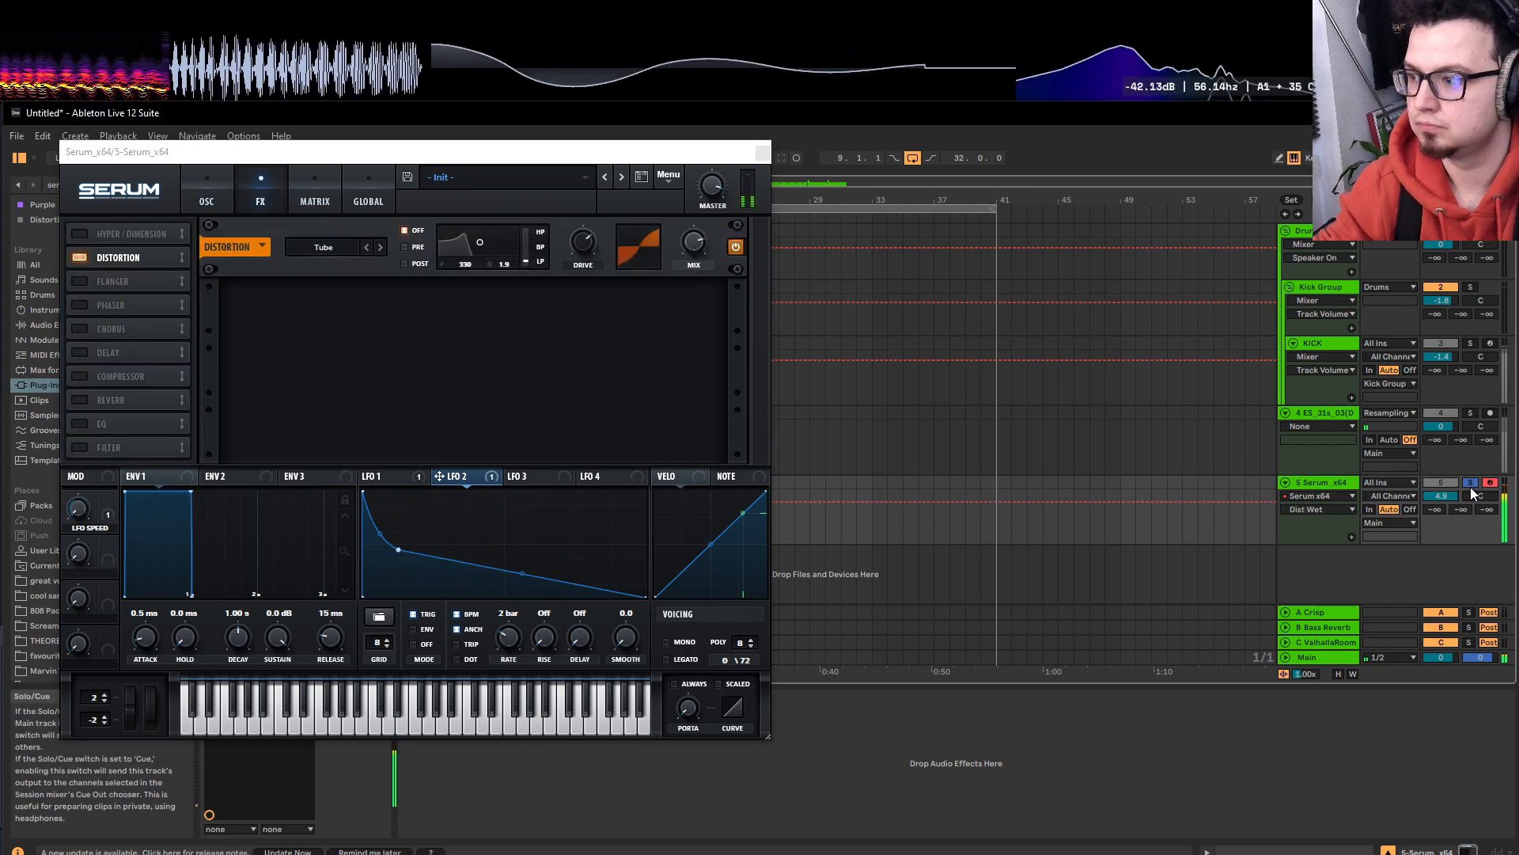
left_click(1472, 486)
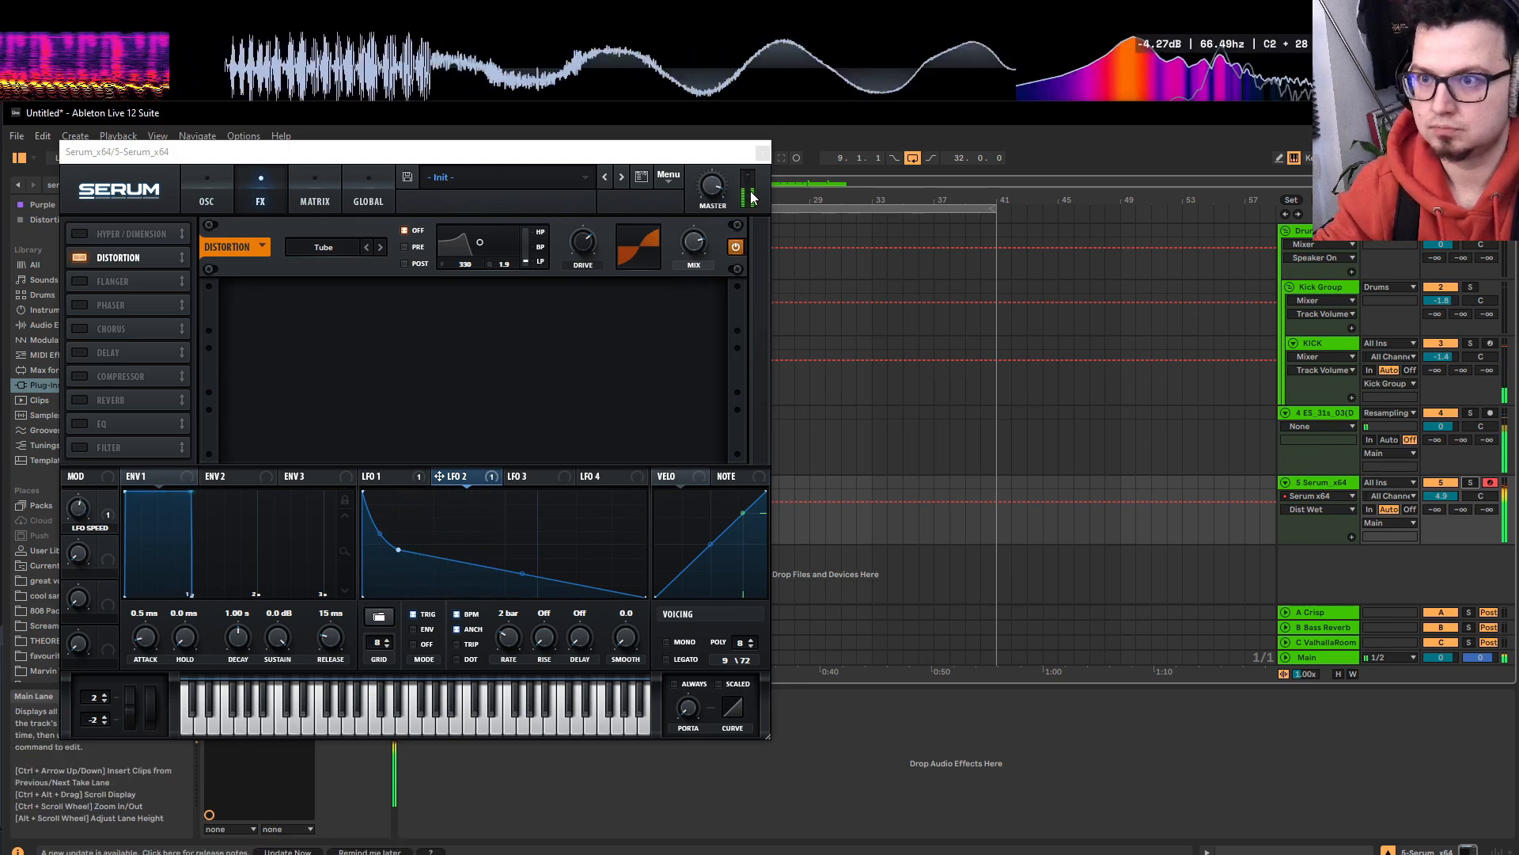
Turn off oscillator B and set Serum's master volume to about 94%.
left_click(207, 197)
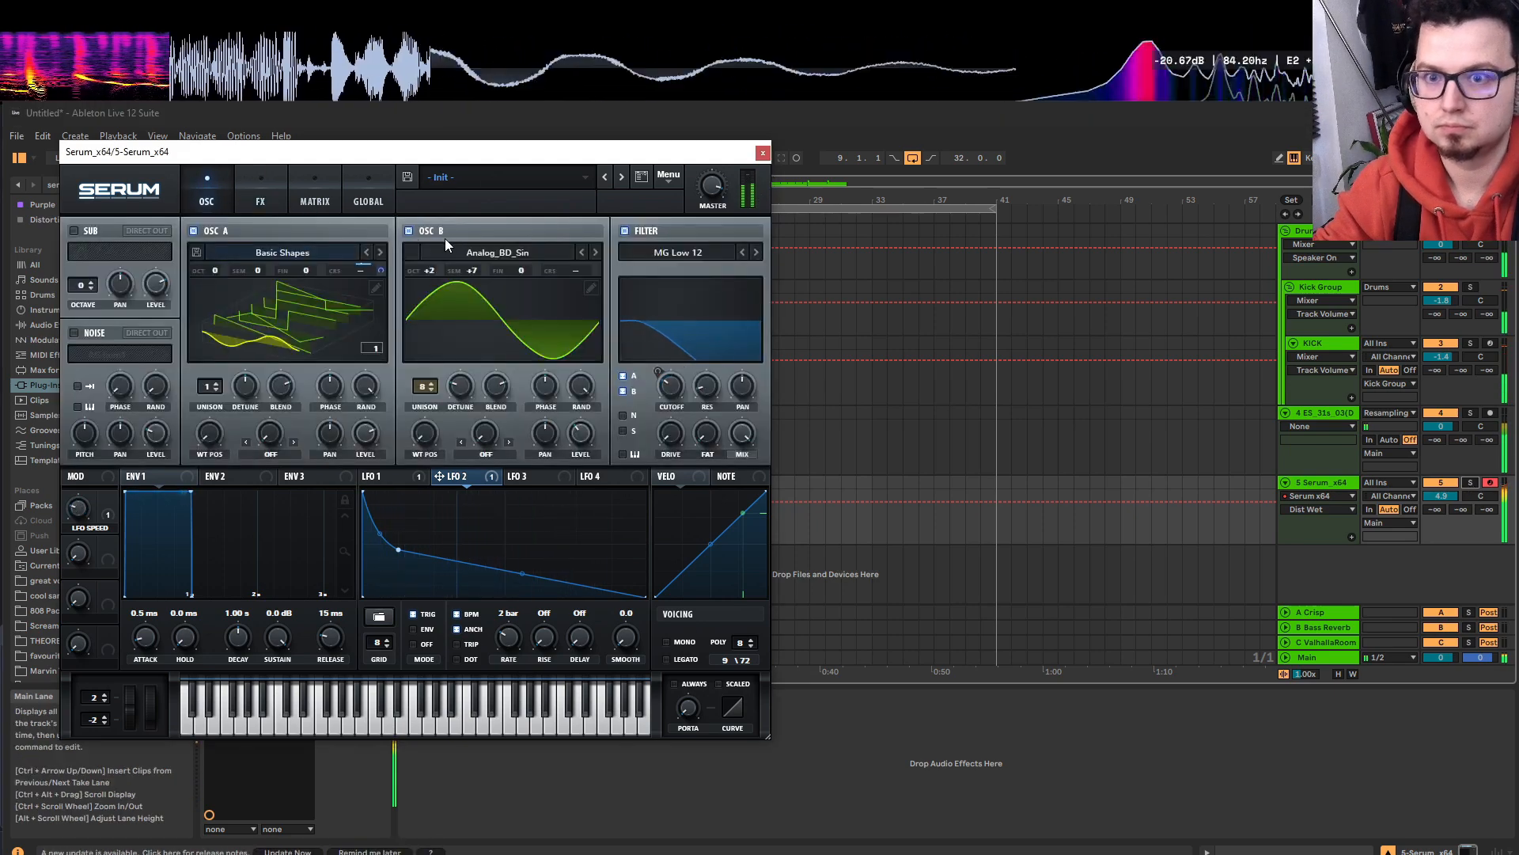
left_click(413, 233)
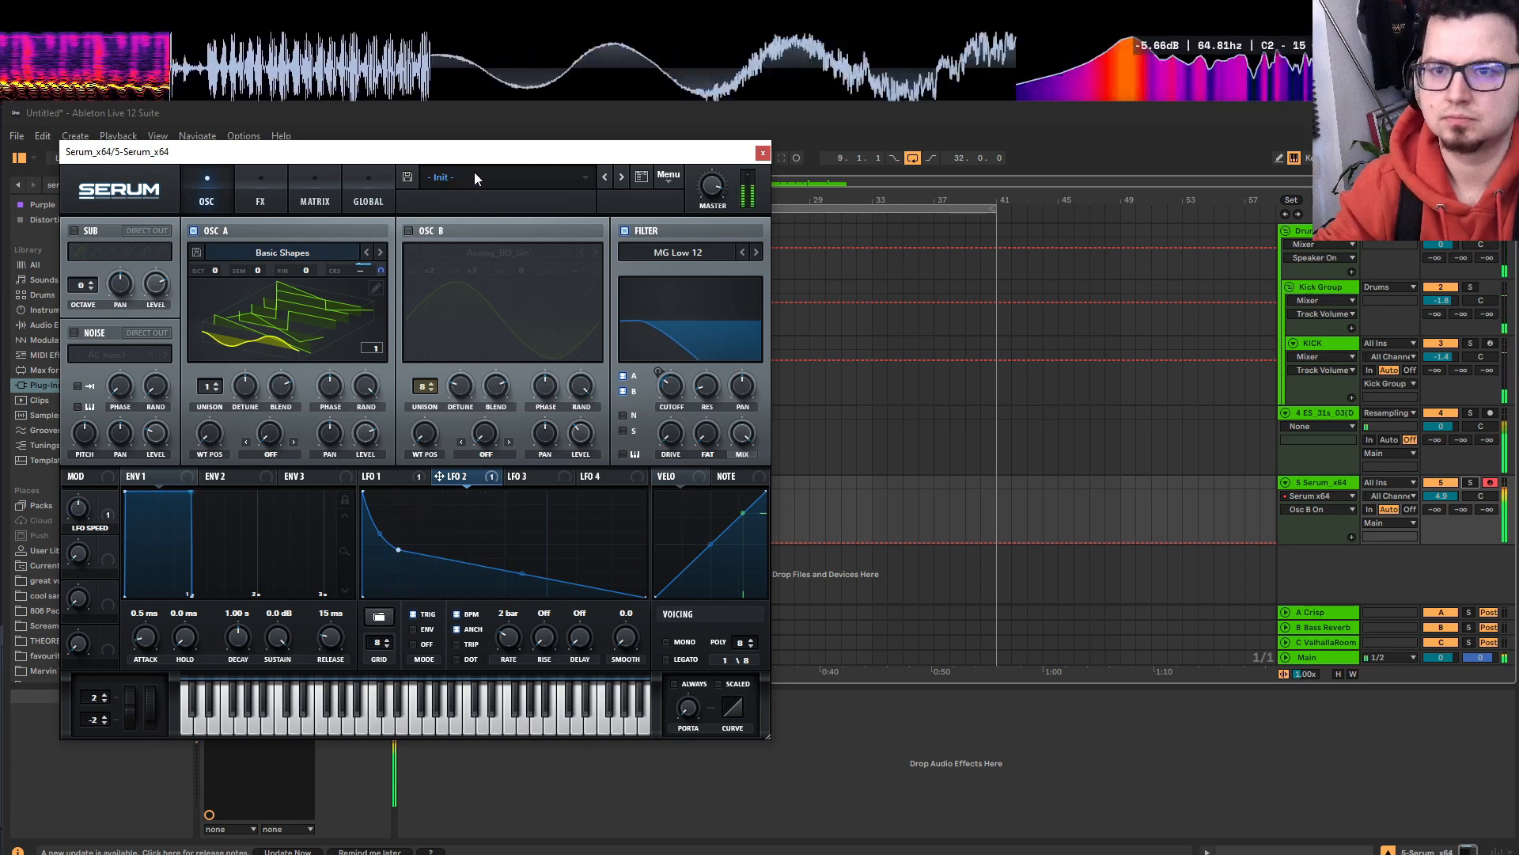
left_click(723, 184)
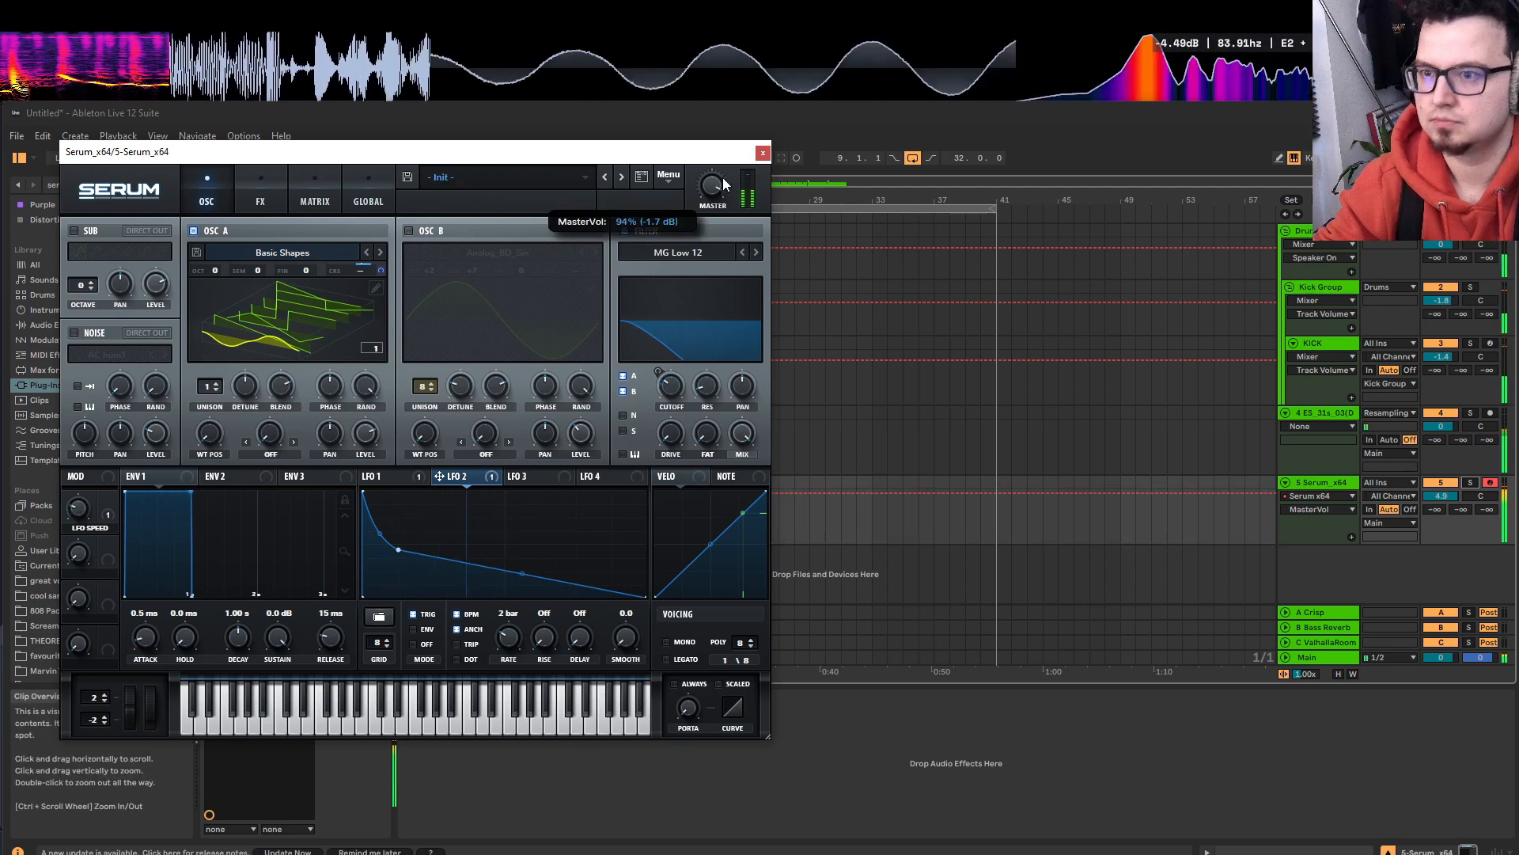
Close the Serum window, find Erosion among the audio effects with the search term "ero", and add it after Serum on the bass track.
left_click(763, 154)
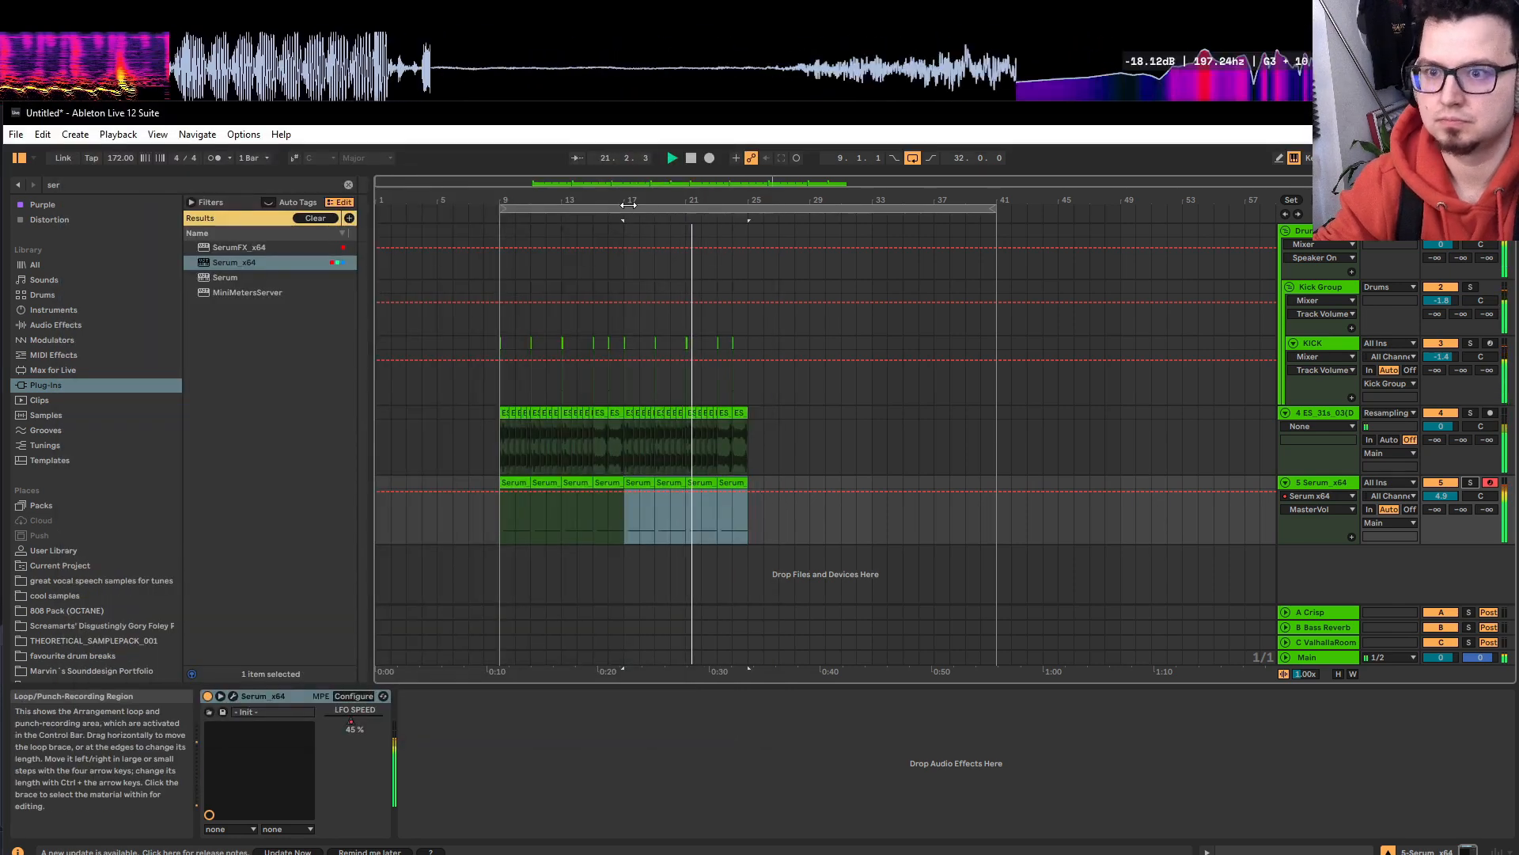
left_click(627, 205)
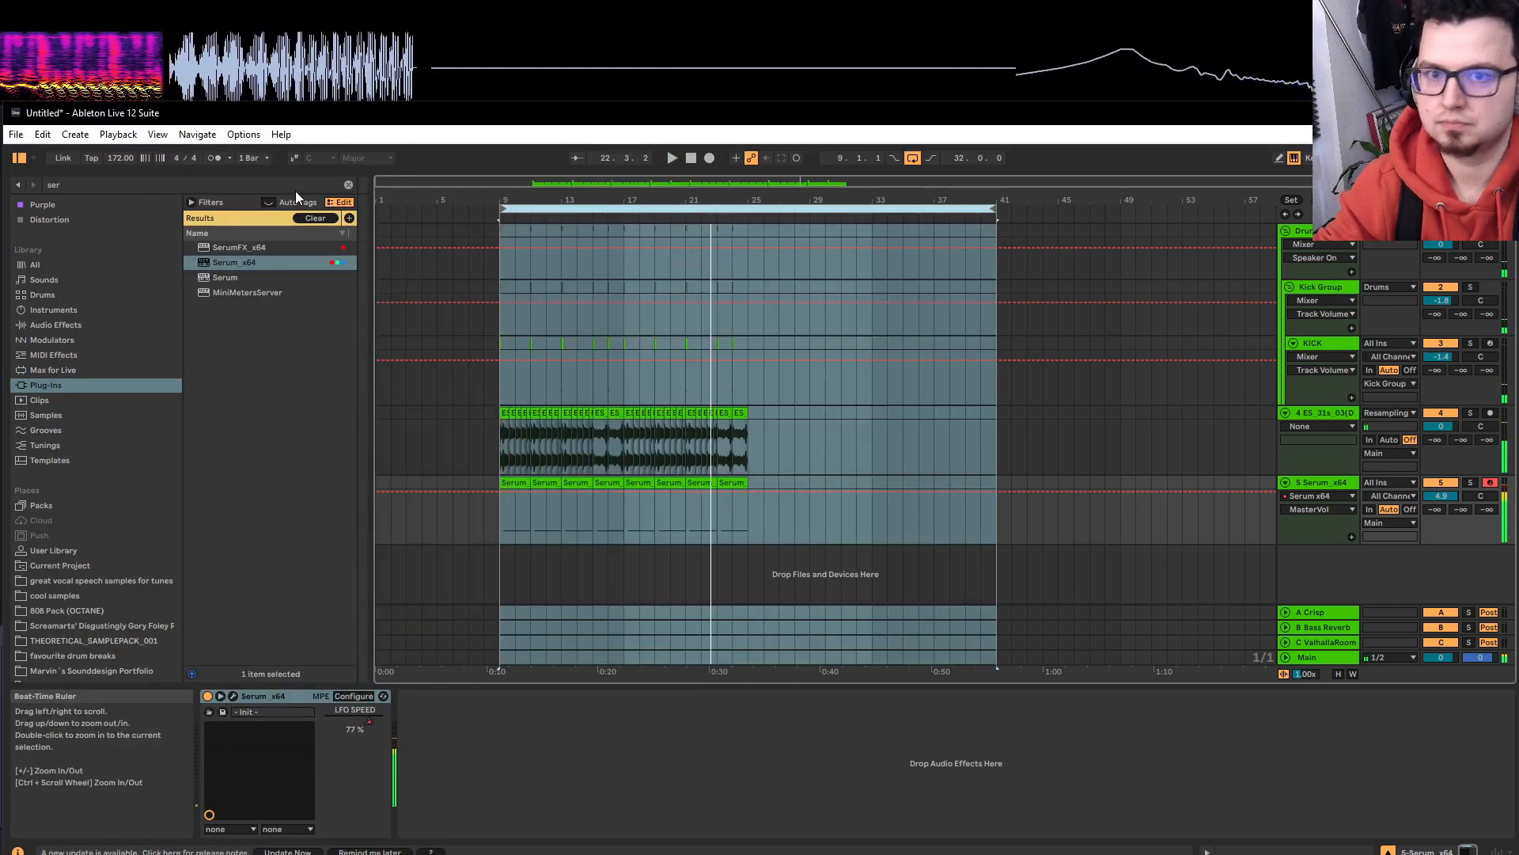
left_click(348, 184)
type("ero")
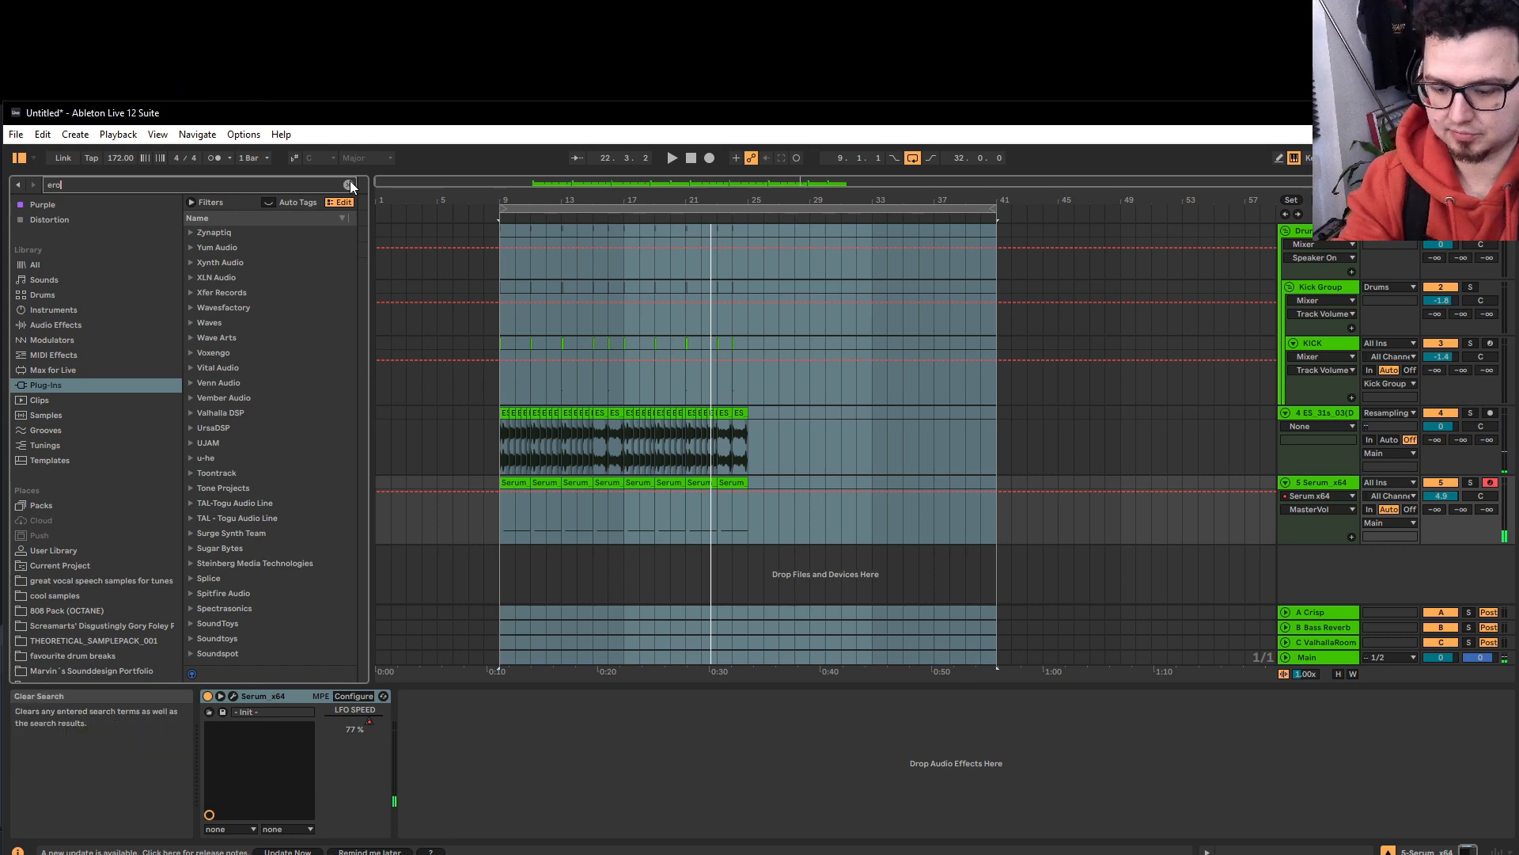
left_click(57, 371)
left_click(67, 353)
left_click(69, 339)
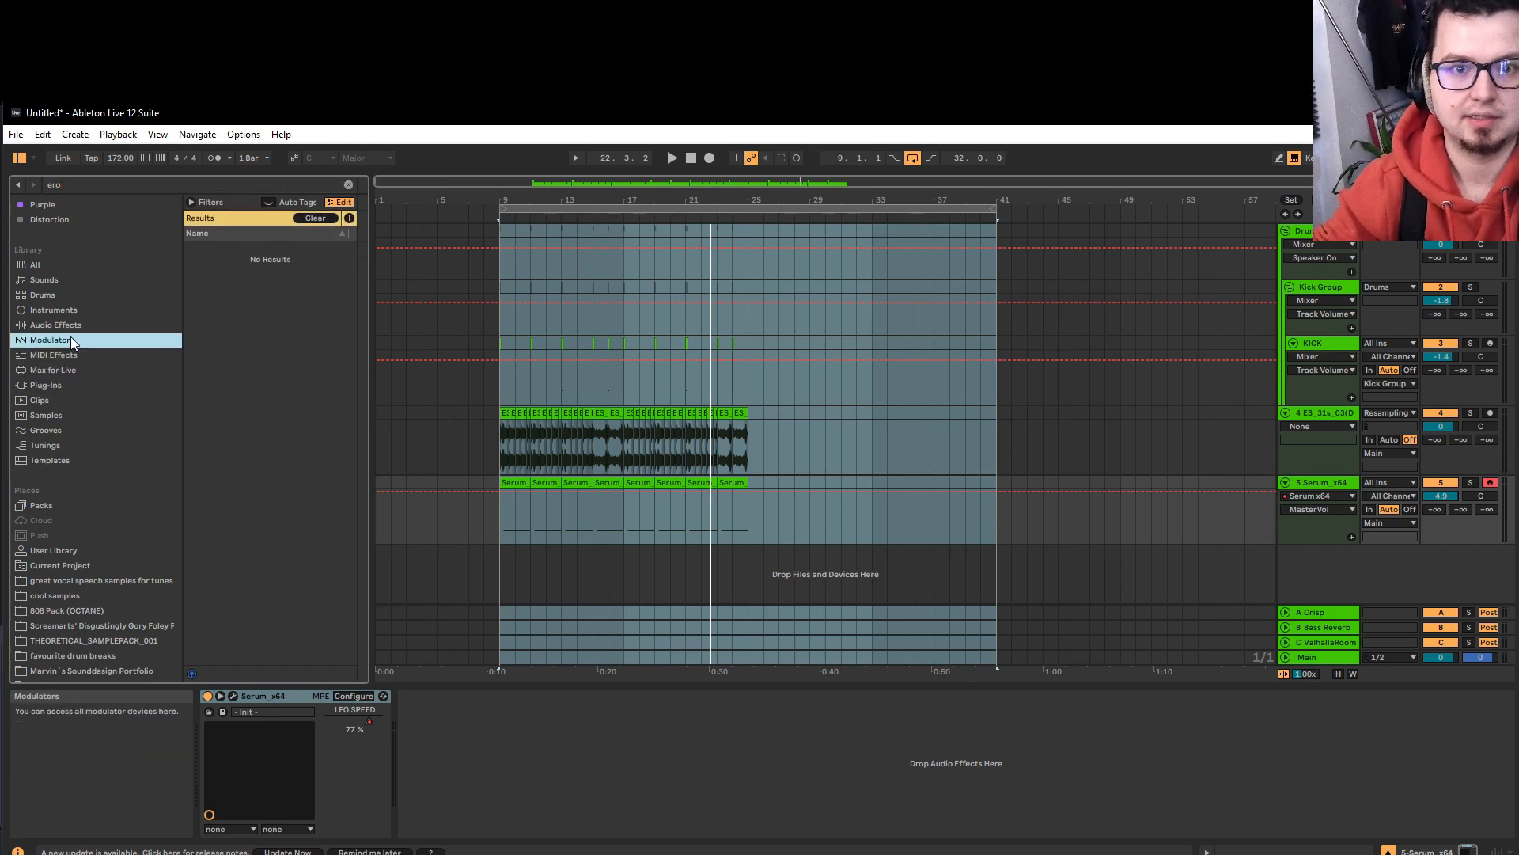
left_click(73, 328)
left_click_drag(280, 314, 1104, 485)
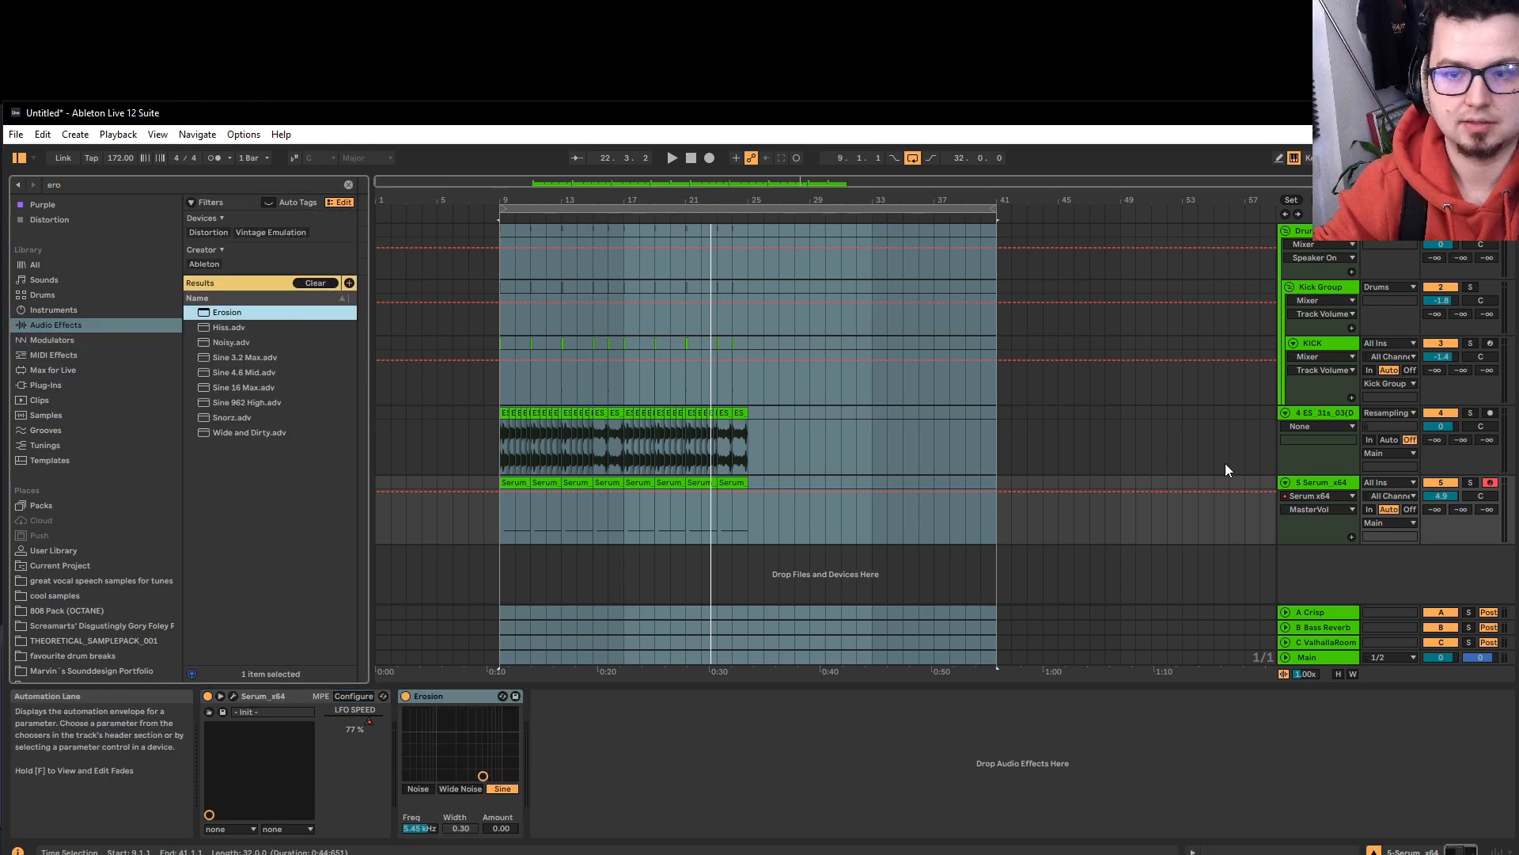
Solo the Serum track during playback and set Erosion to Wide Noise at about 3.8 kHz, width 2.50 and amount 52.5.
left_click(1471, 482)
key("space")
left_click(459, 789)
left_click_drag(483, 776, 473, 742)
Listen to the unsoloed bass with the drums from bar 9 and select the ES_31s_03 audio track to show its devices.
left_click(509, 531)
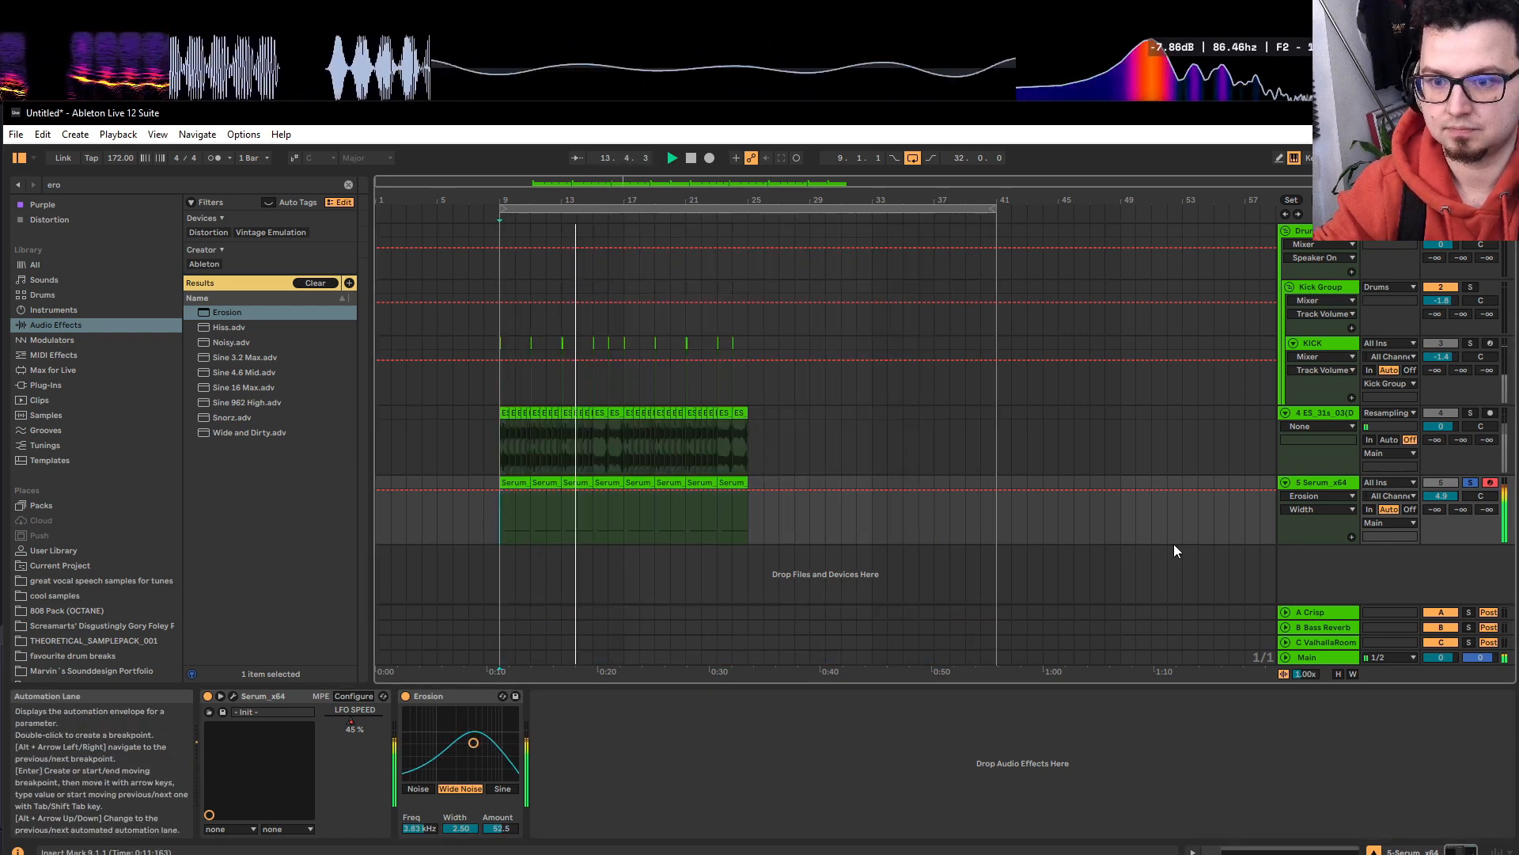
left_click(1288, 422)
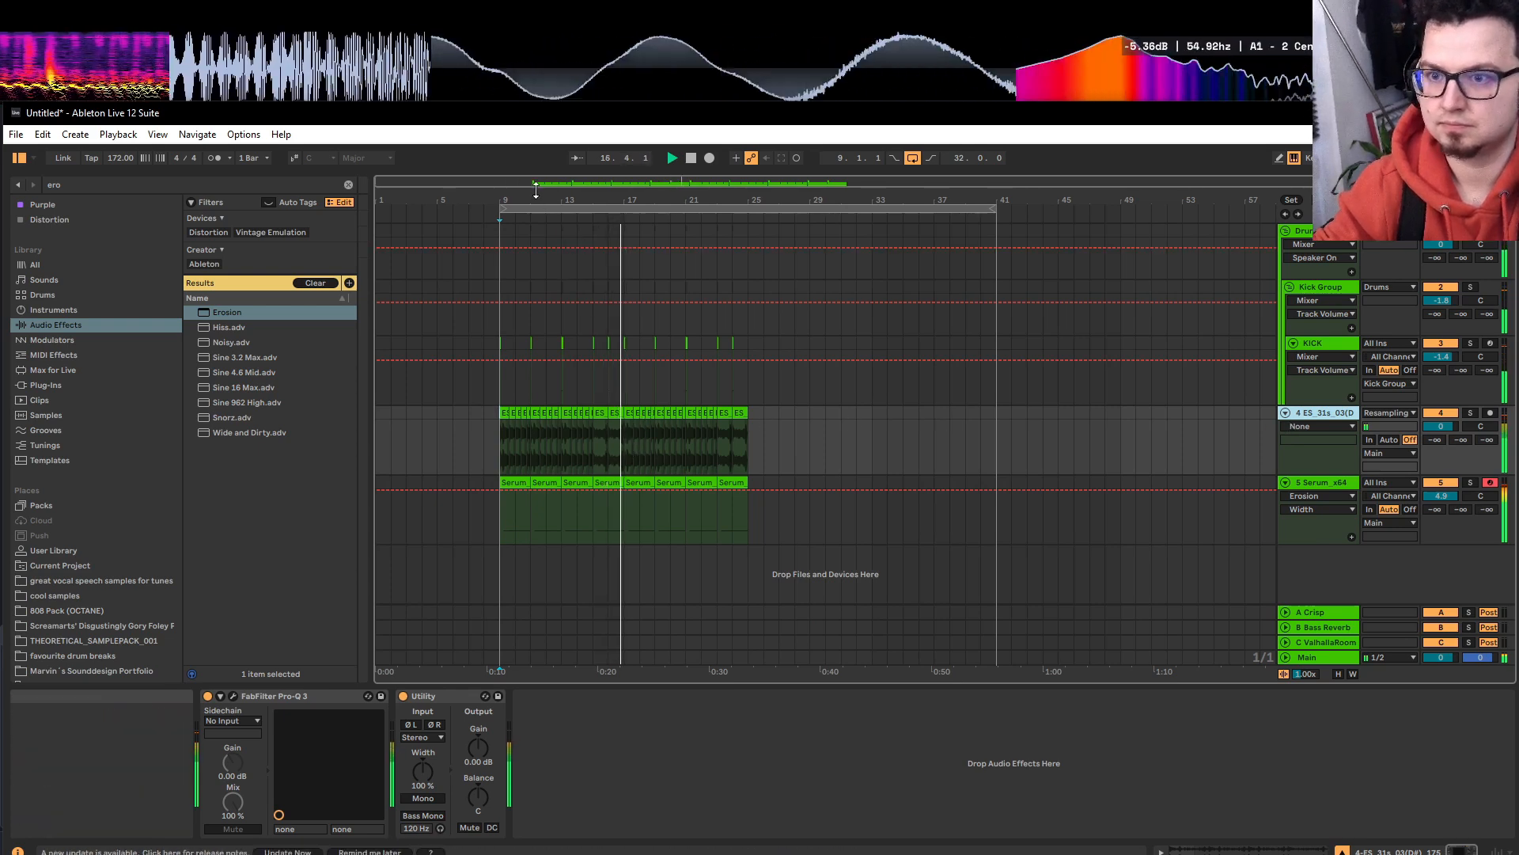